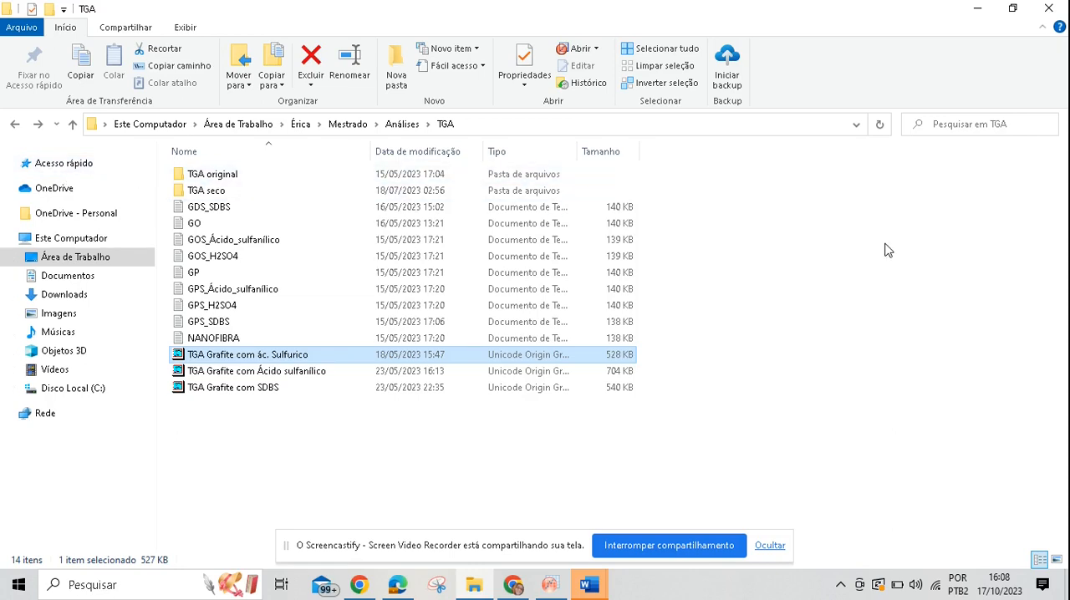
# Step: Open the GP text file in the TGA original folder and review its header information and the TGA and Temp columns
pyautogui.doubleClick(289, 182)
pyautogui.doubleClick(247, 240)
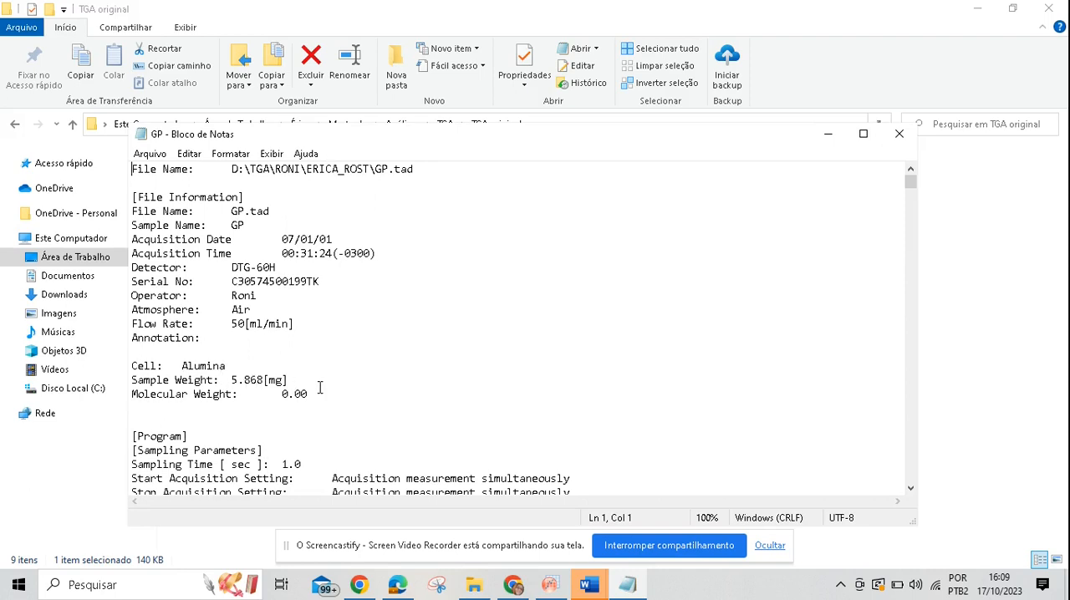
pyautogui.scroll(-15, 320, 383)
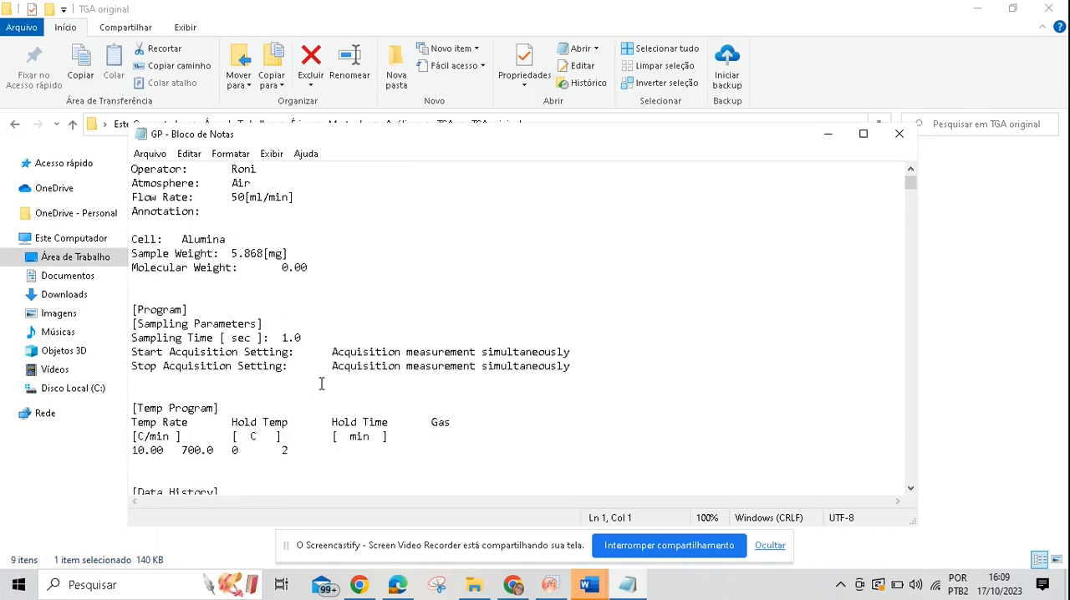
pyautogui.scroll(5, 206, 345)
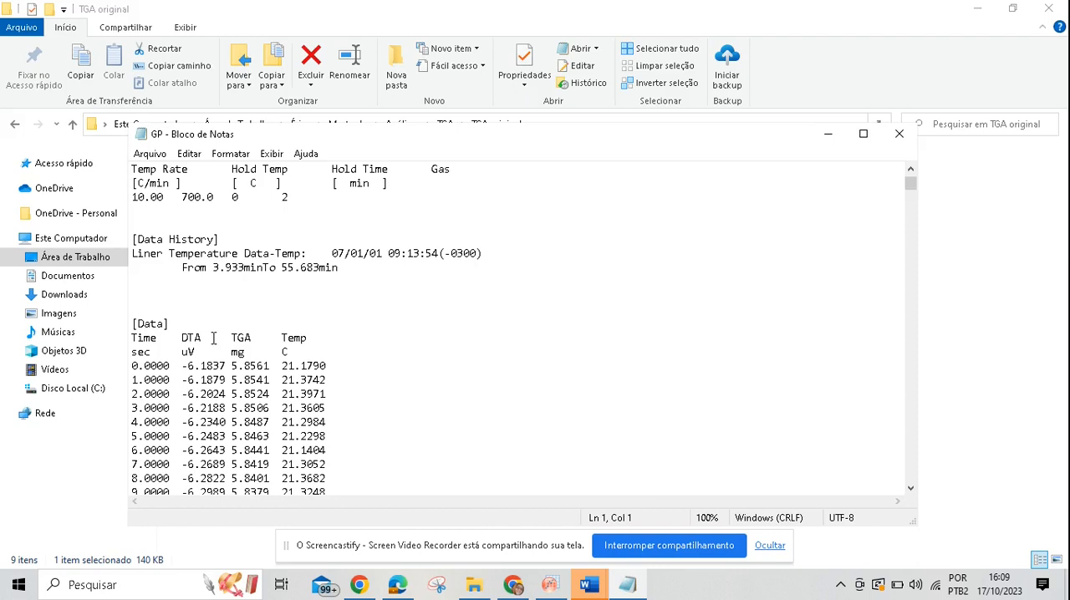
pyautogui.moveTo(252, 339); pyautogui.dragTo(225, 334)
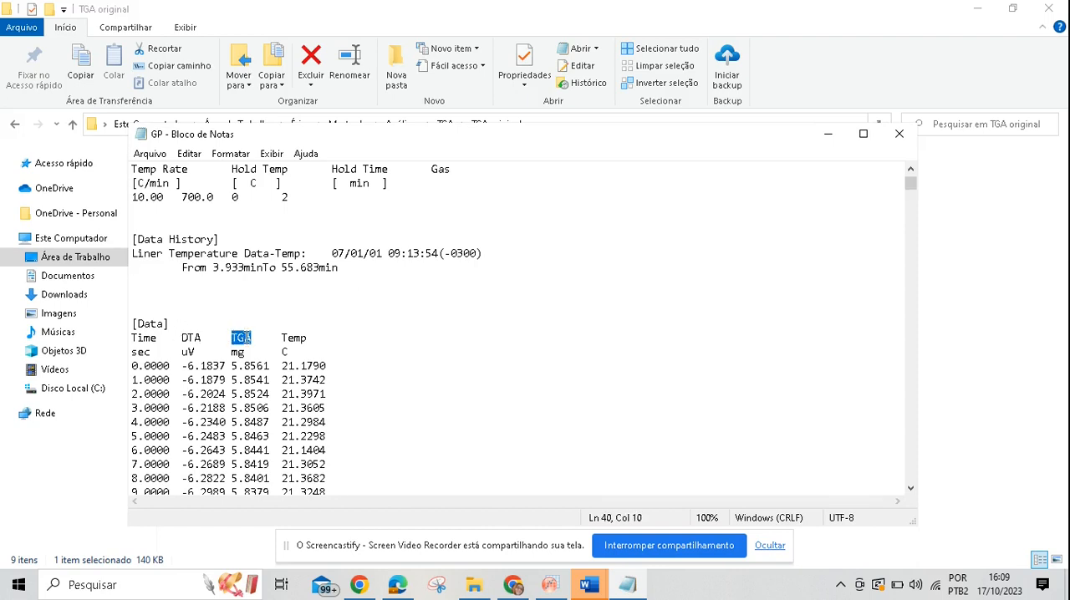
pyautogui.moveTo(309, 338); pyautogui.dragTo(270, 332)
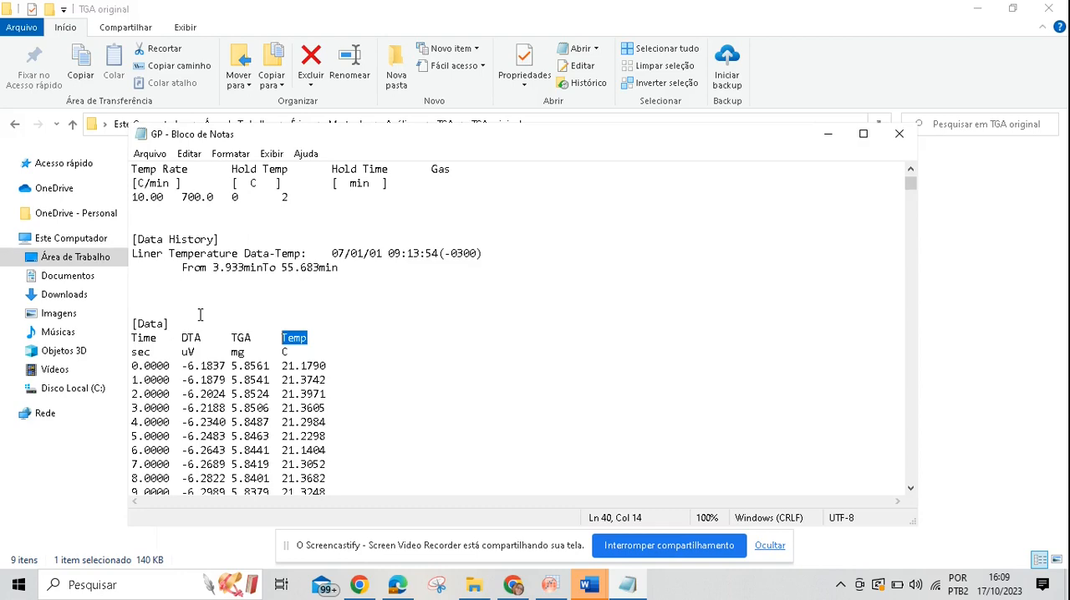
# Step: Examine which text belongs to the header block above [Data] and which rows form the measurement table in the GP file
pyautogui.moveTo(163, 287); pyautogui.dragTo(138, 121)
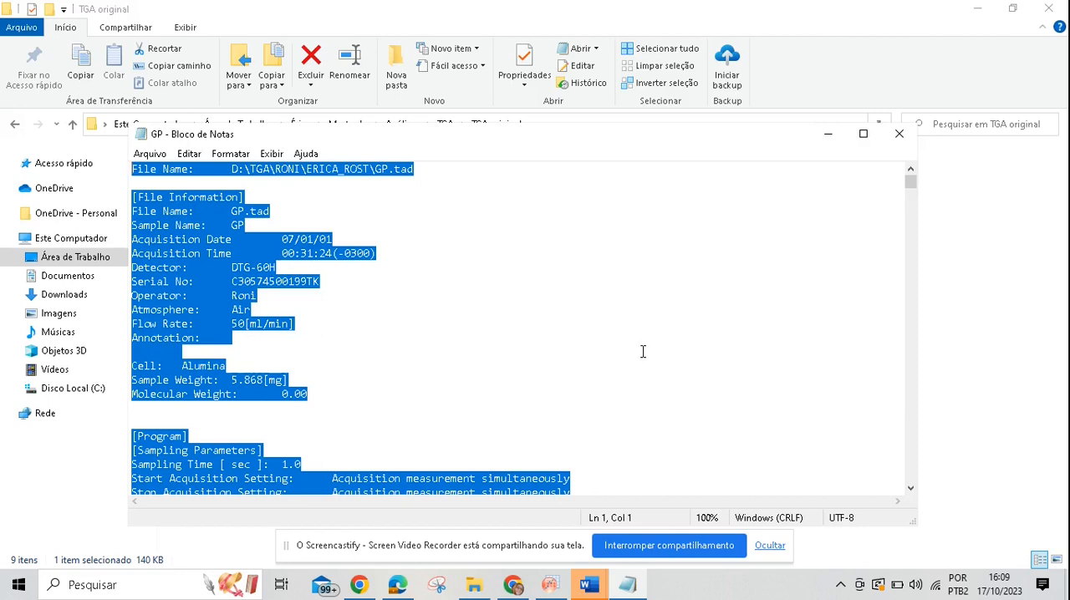
pyautogui.scroll(-10, 566, 406)
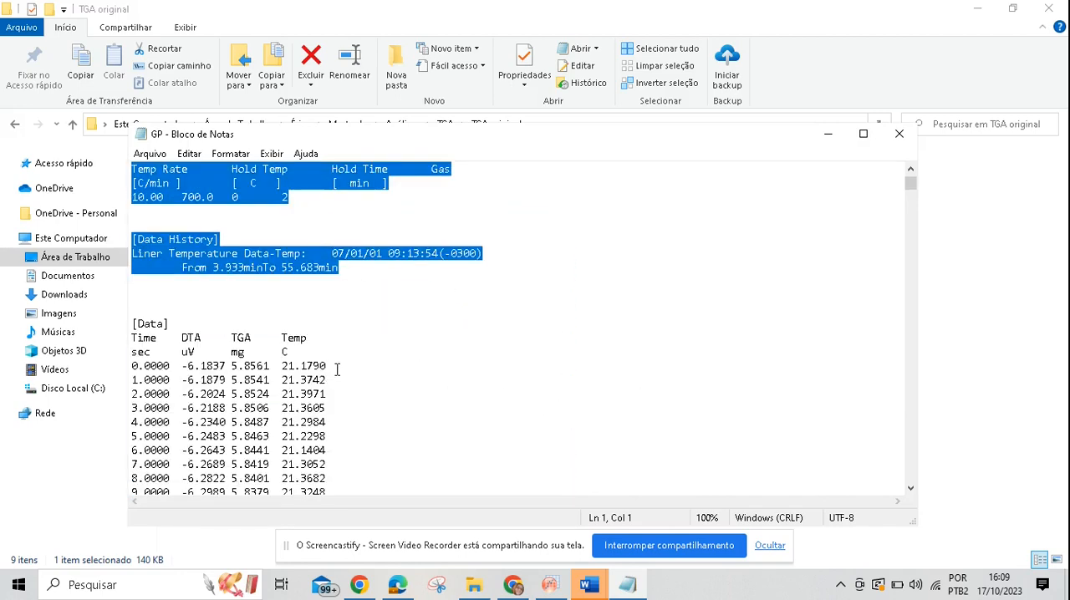
pyautogui.scroll(-2, 337, 370)
pyautogui.moveTo(132, 239); pyautogui.dragTo(328, 478)
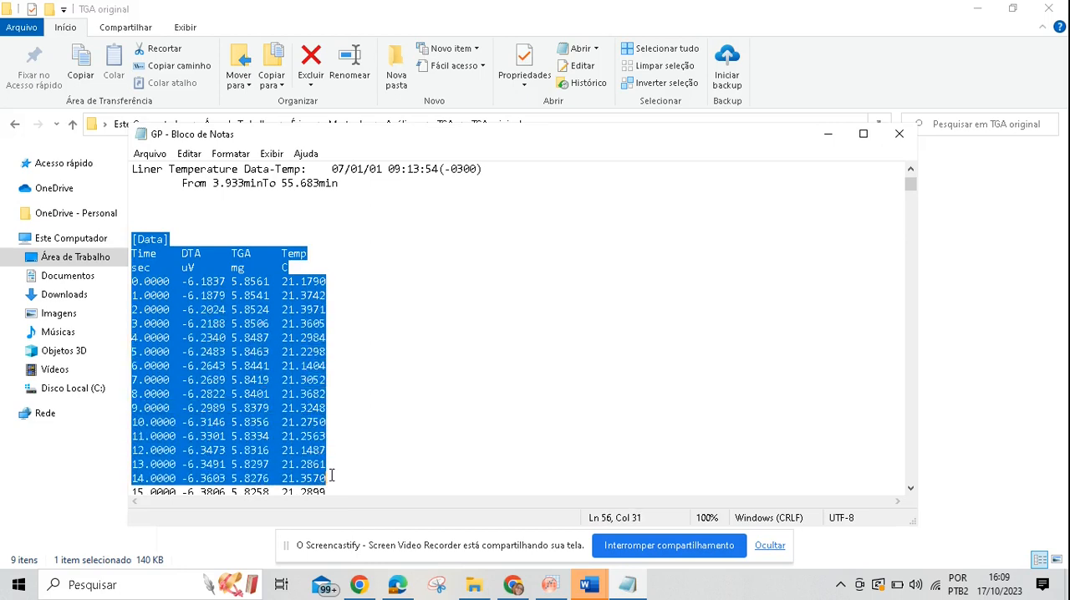
pyautogui.click(401, 366)
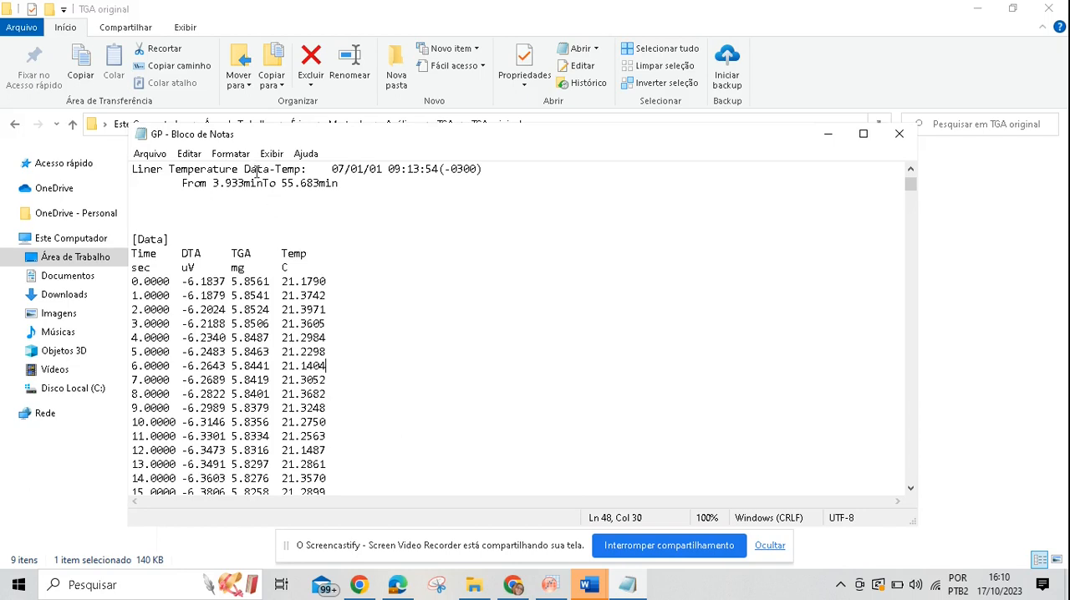
pyautogui.click(191, 154)
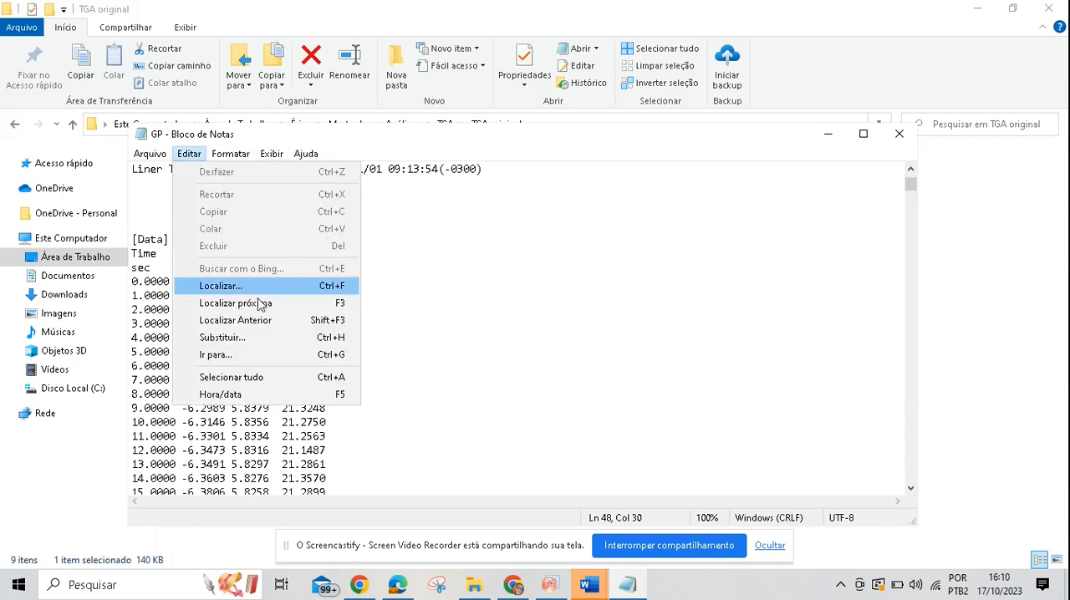
pyautogui.click(251, 337)
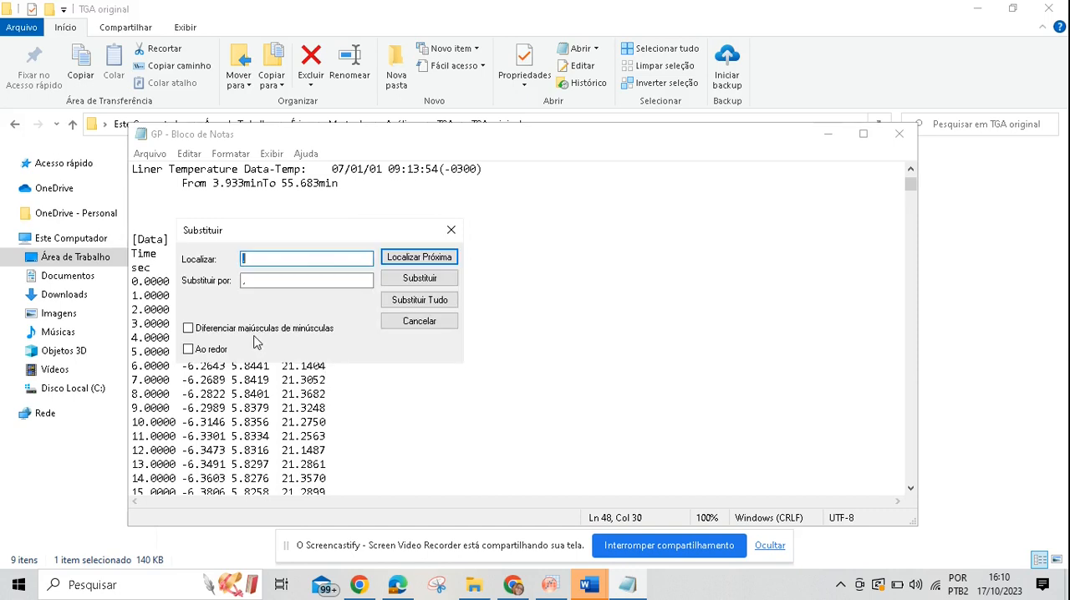
pyautogui.write('.')
pyautogui.click(244, 281)
pyautogui.write(',')
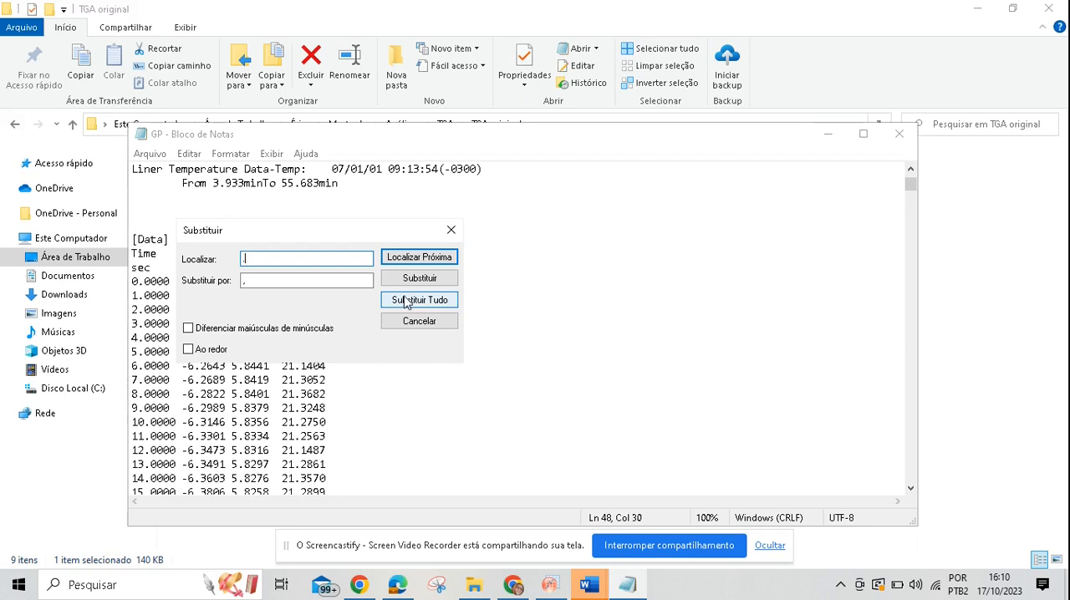
pyautogui.click(451, 229)
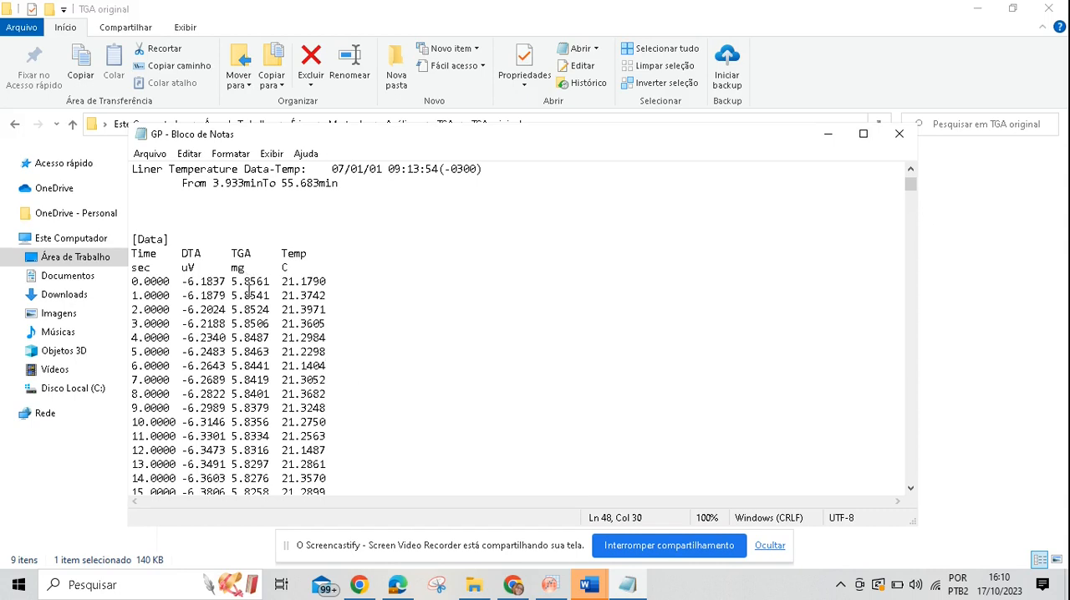
# Step: Close the original GP file, return to the TGA folder, and inspect the cleaned GP file with decimal commas
pyautogui.click(910, 139)
pyautogui.click(15, 125)
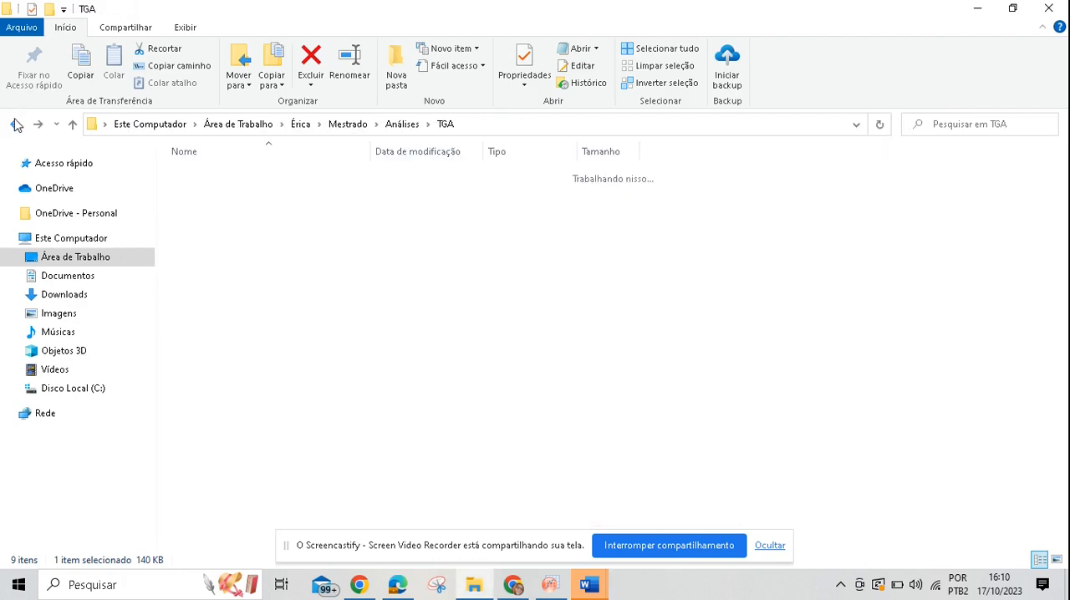
pyautogui.doubleClick(217, 274)
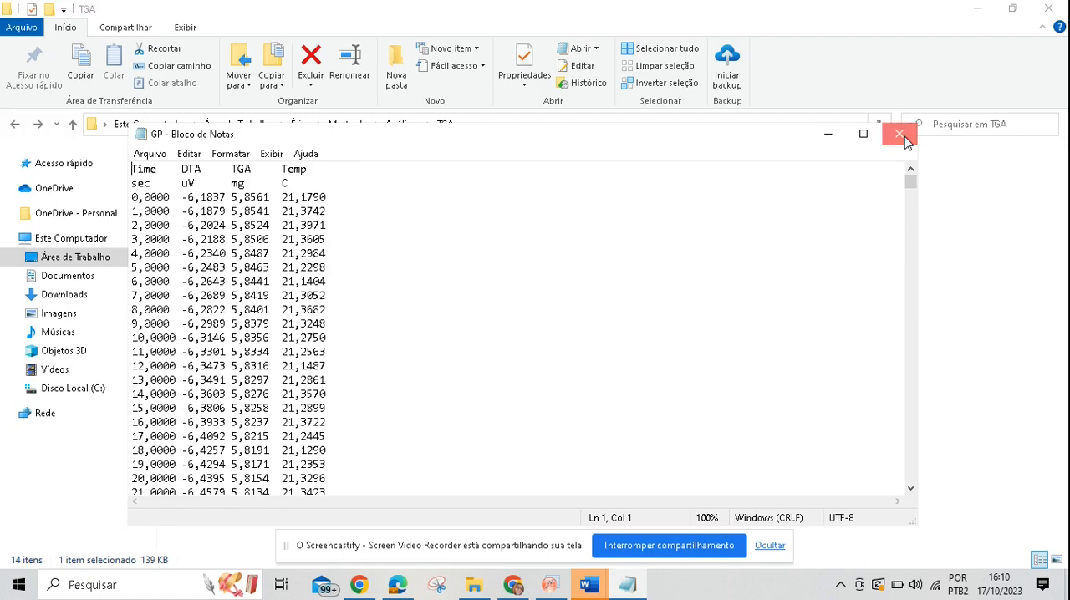
pyautogui.click(899, 136)
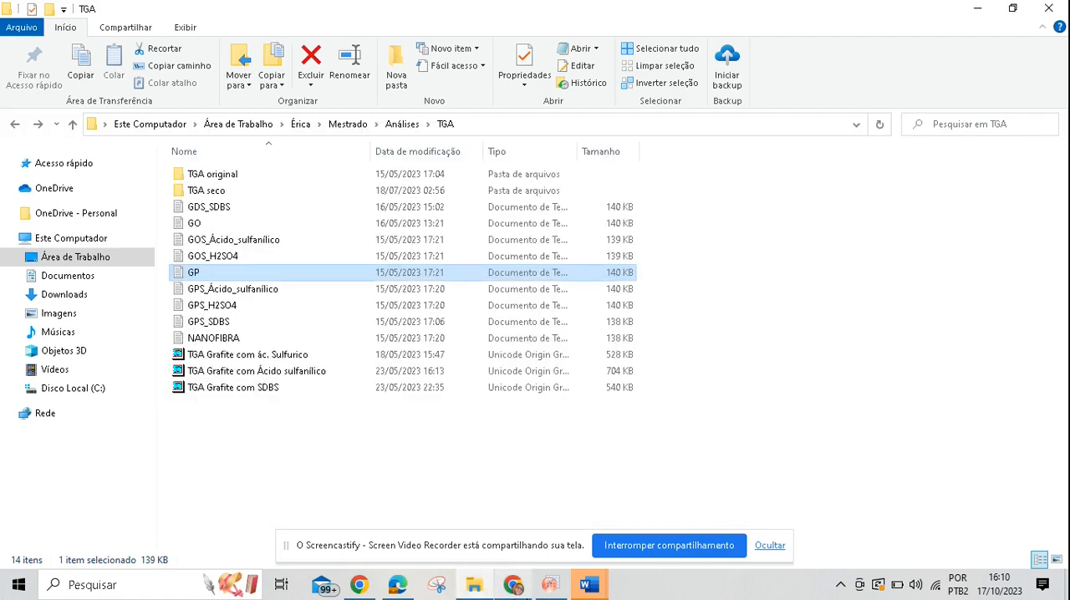
# Step: Switch to OriginPro and examine the finished Graph1 of mass loss against temperature, including its axes and legend
pyautogui.moveTo(557, 590)
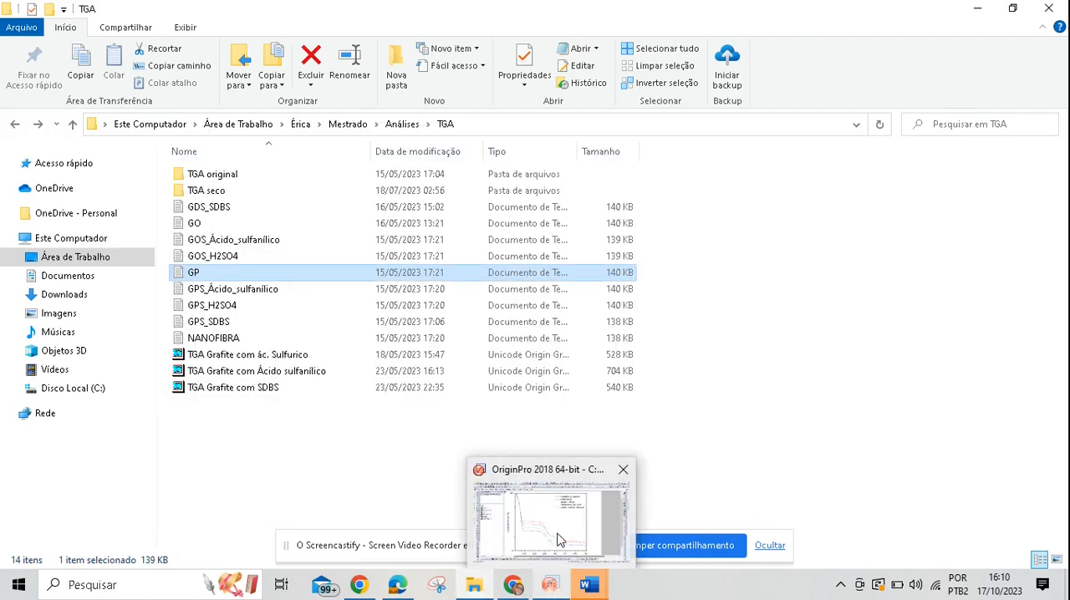
pyautogui.click(560, 539)
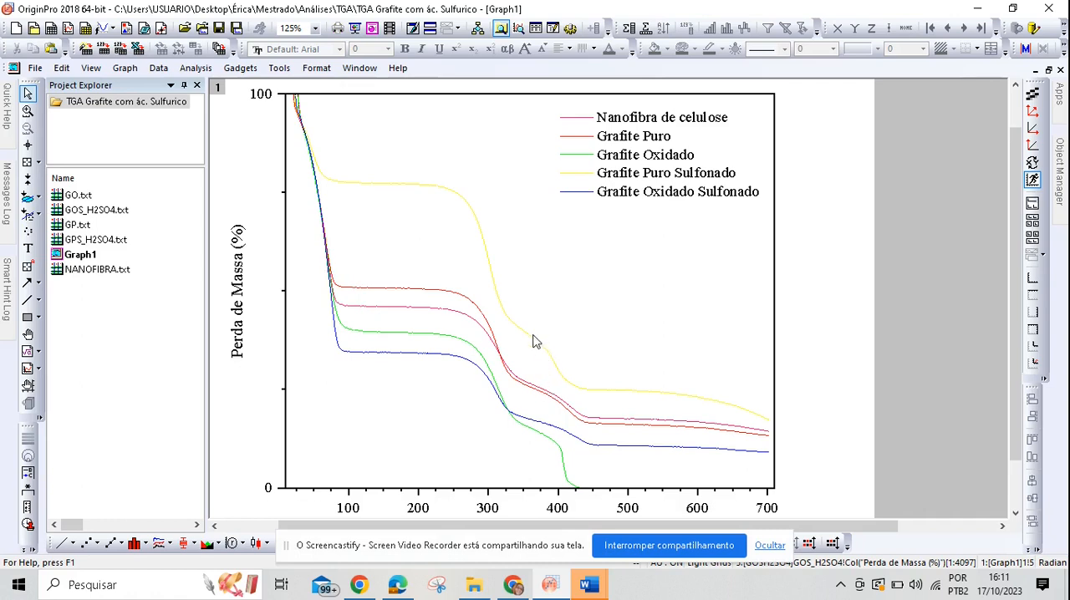
pyautogui.scroll(-1, 602, 368)
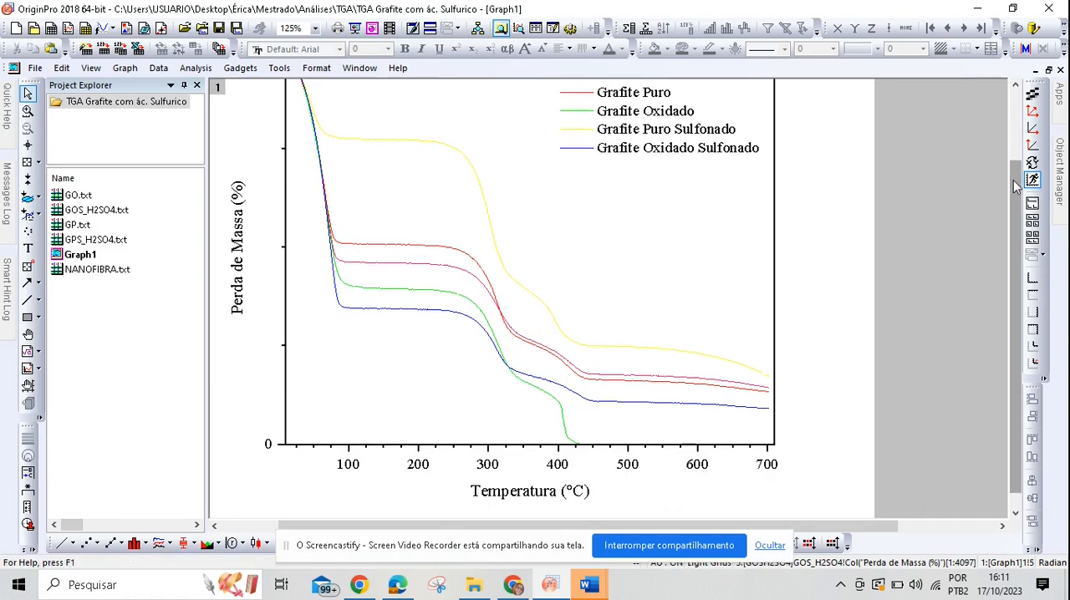
pyautogui.scroll(-1, 1010, 212)
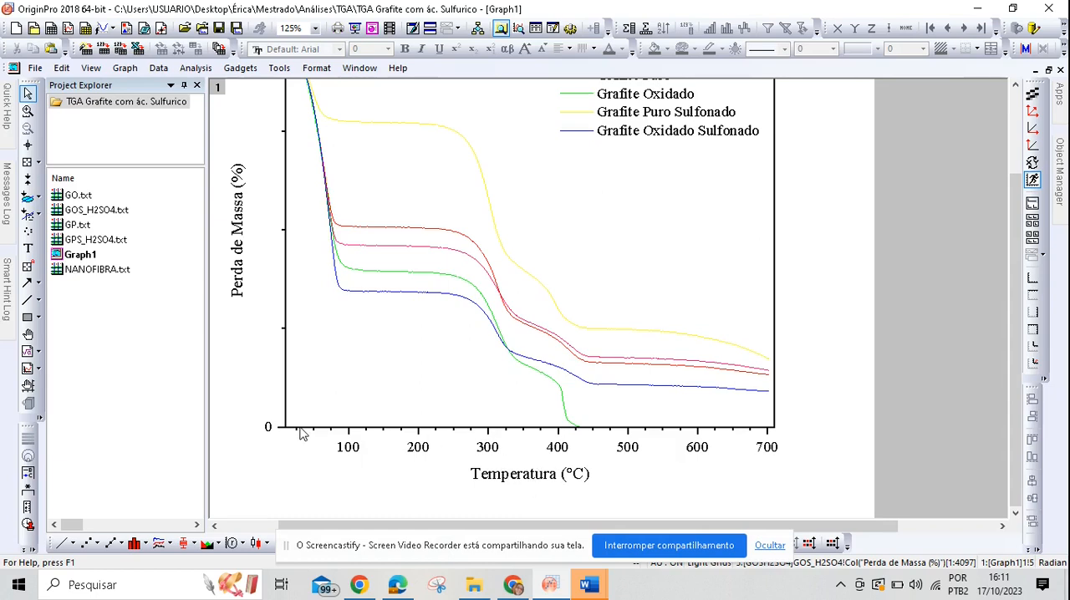
pyautogui.scroll(1, 309, 478)
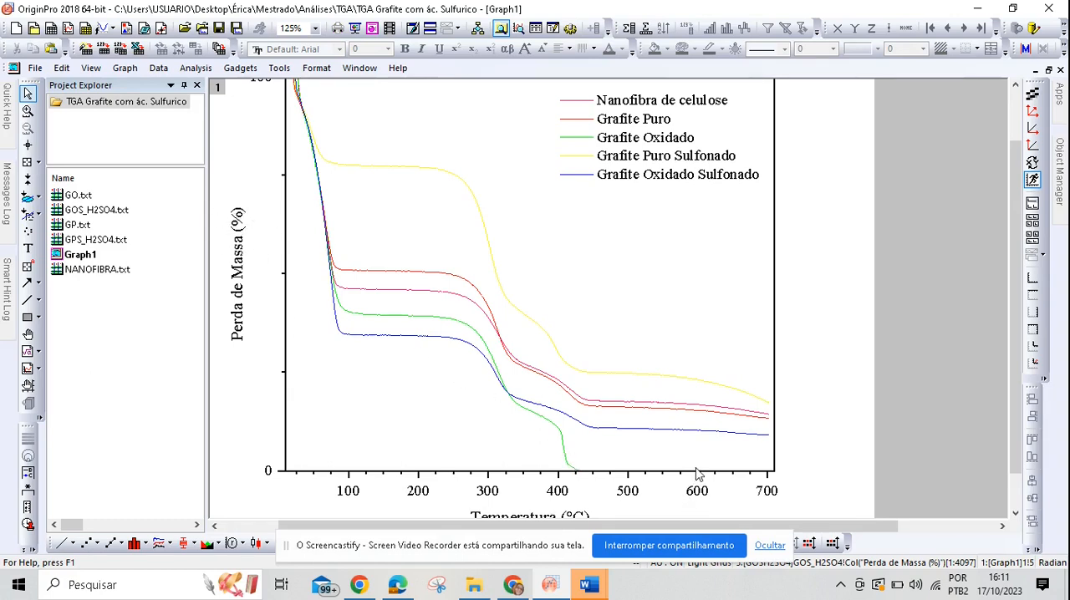
pyautogui.scroll(1, 669, 418)
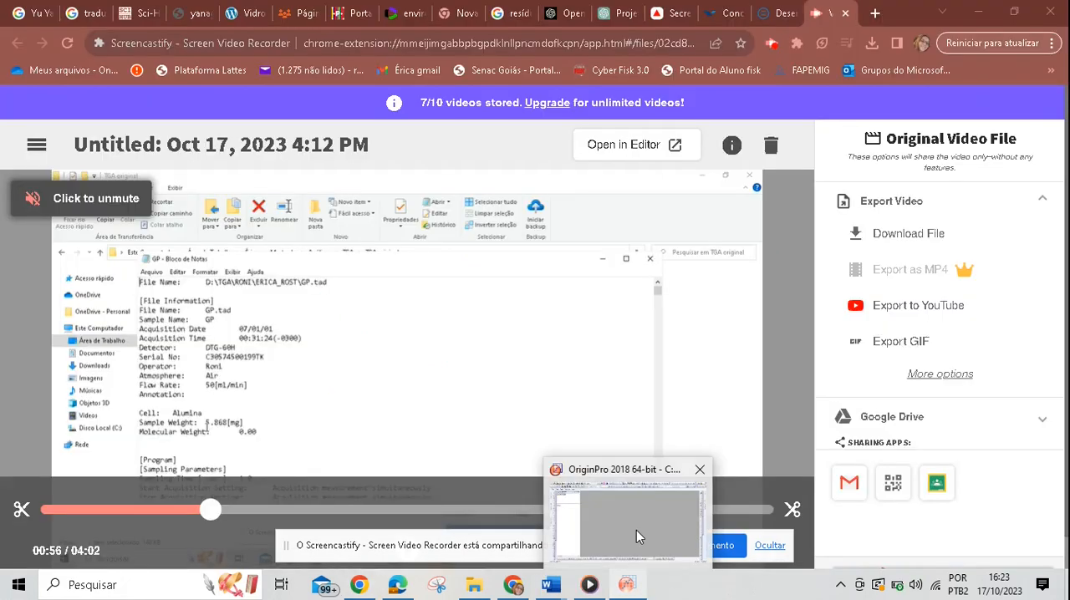
pyautogui.click(637, 530)
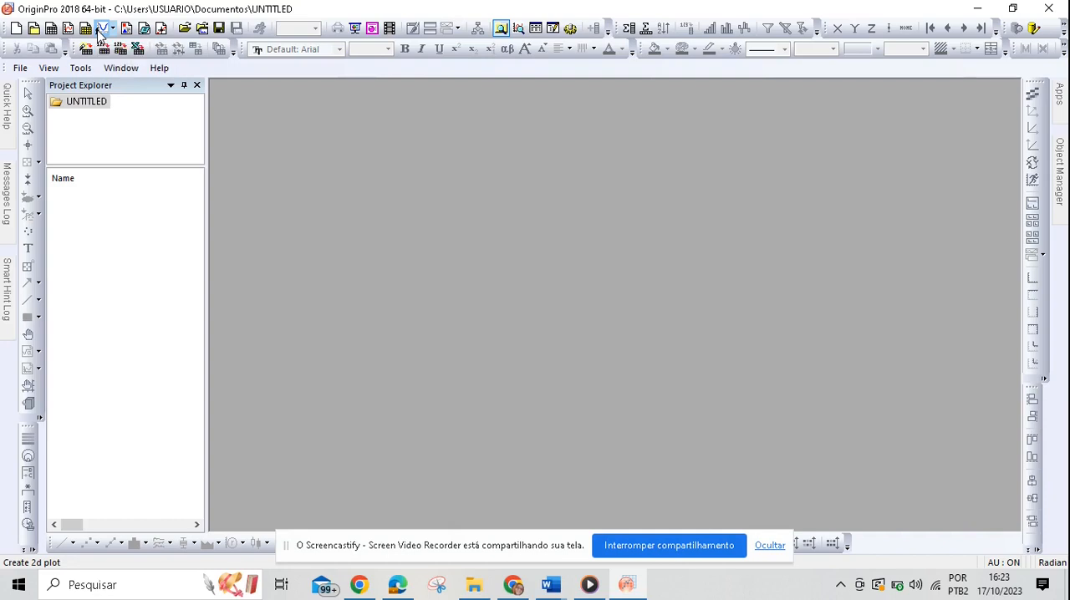
# Step: Create a new workbook and import the GP file from the TGA folder as single ASCII, with the file filter set to All Files
pyautogui.click(51, 29)
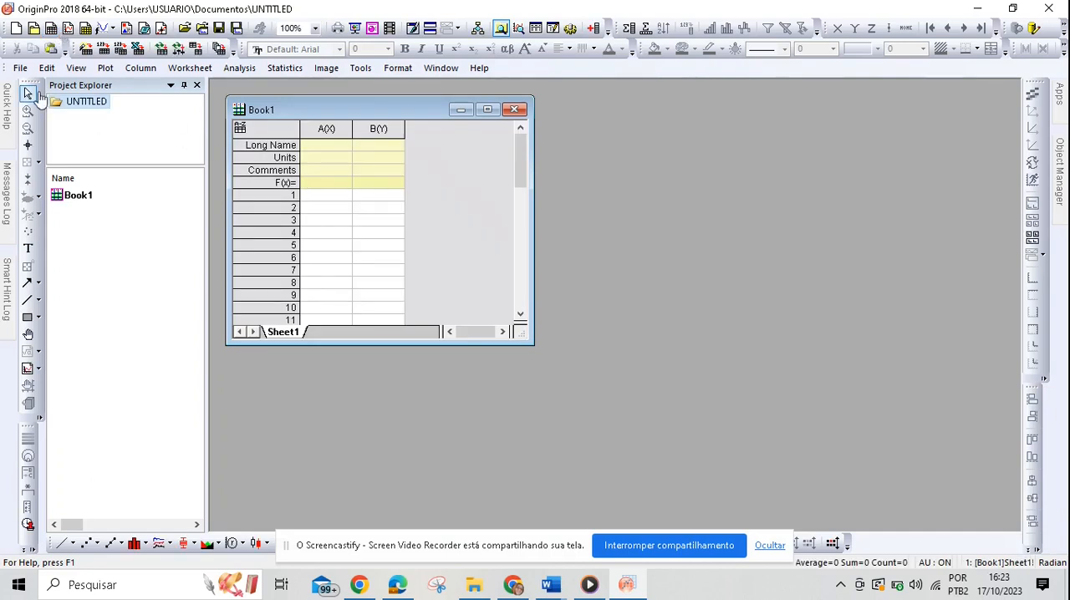
pyautogui.click(20, 67)
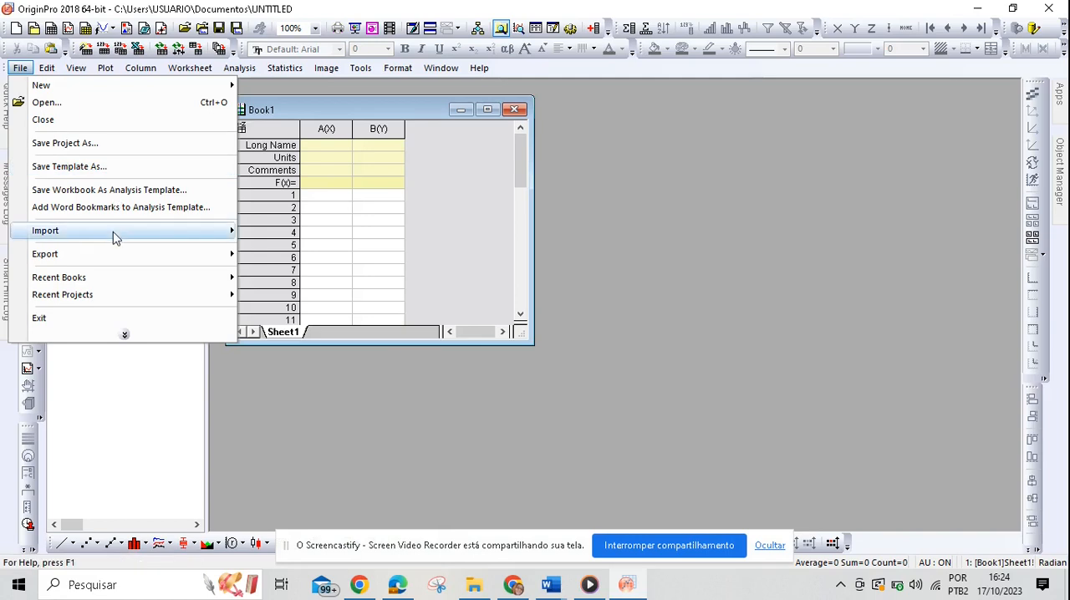
pyautogui.moveTo(113, 232)
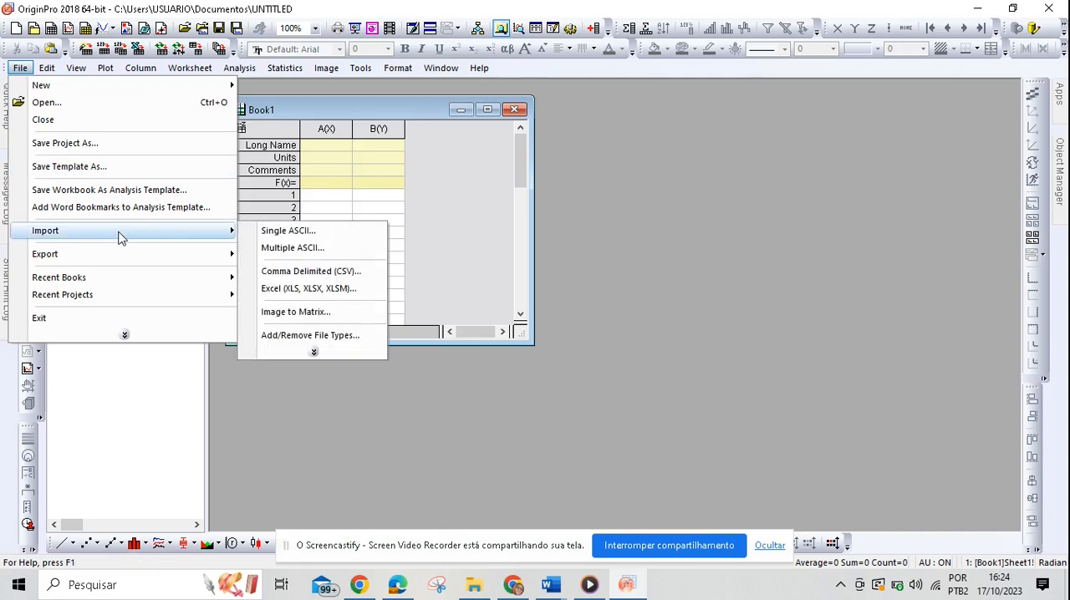
pyautogui.click(285, 234)
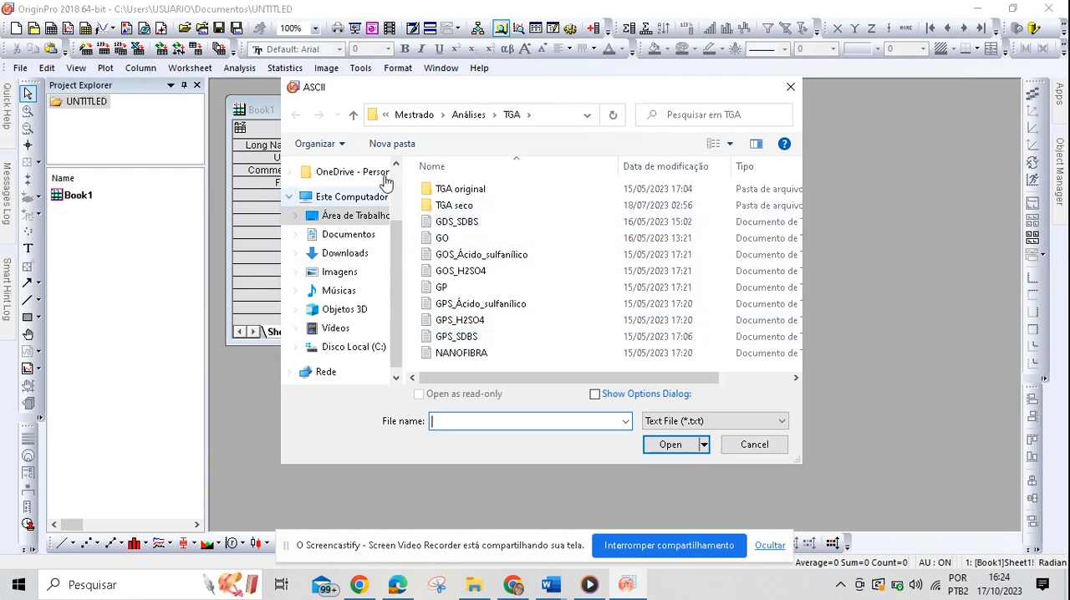
pyautogui.click(756, 422)
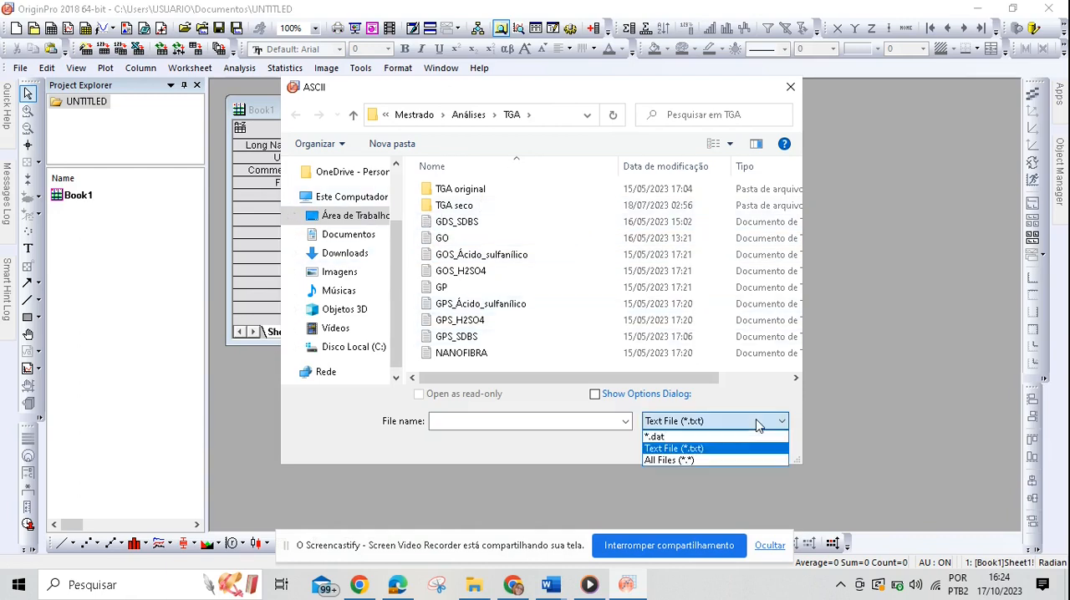
pyautogui.click(741, 458)
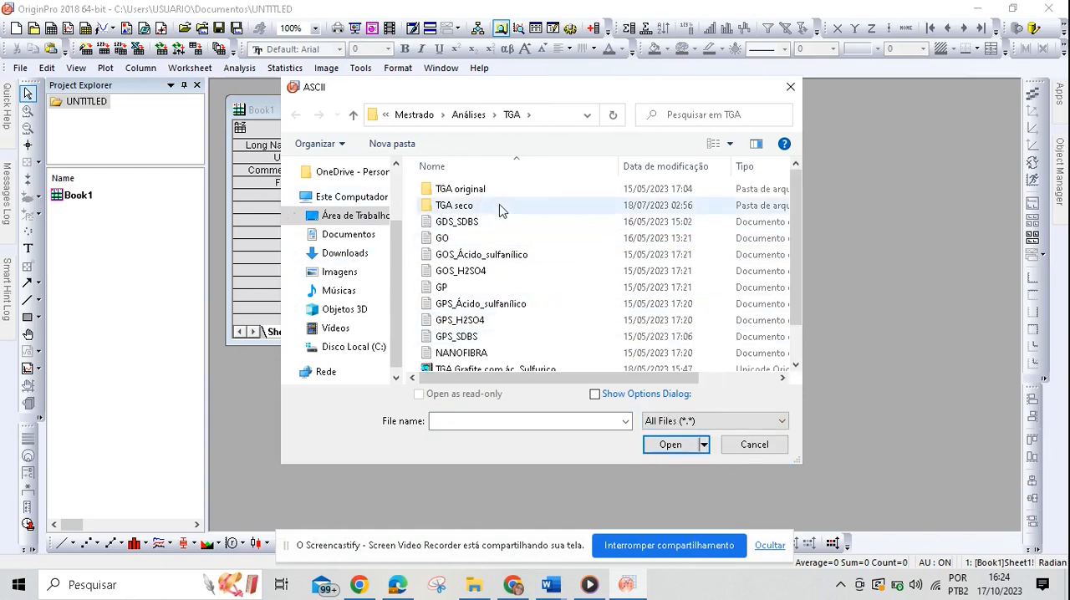
pyautogui.doubleClick(501, 289)
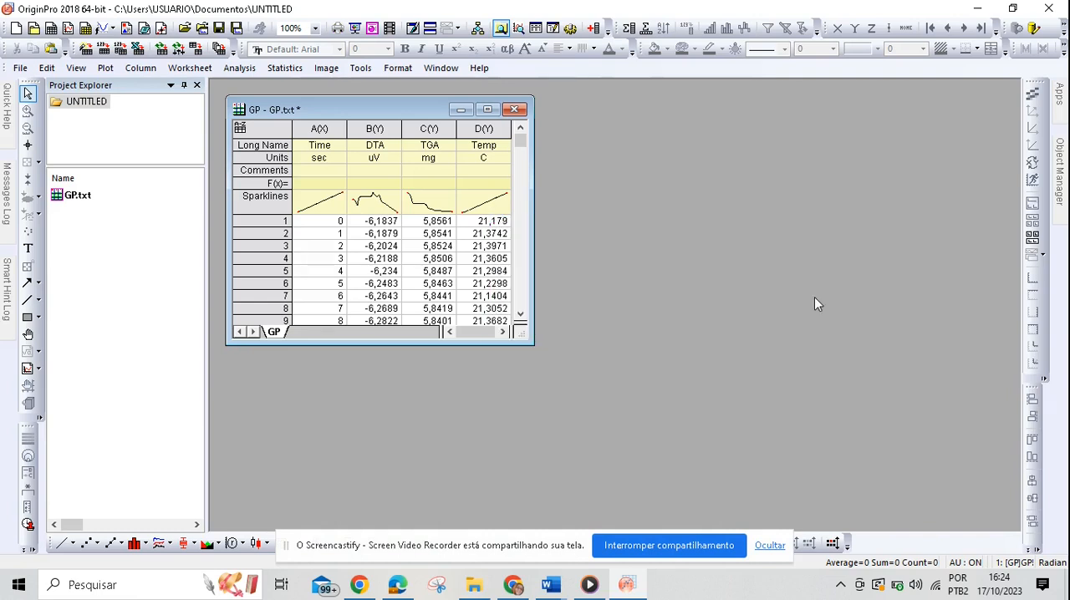
# Step: Maximize the GP workbook and add a new column after the Temp column
pyautogui.click(488, 110)
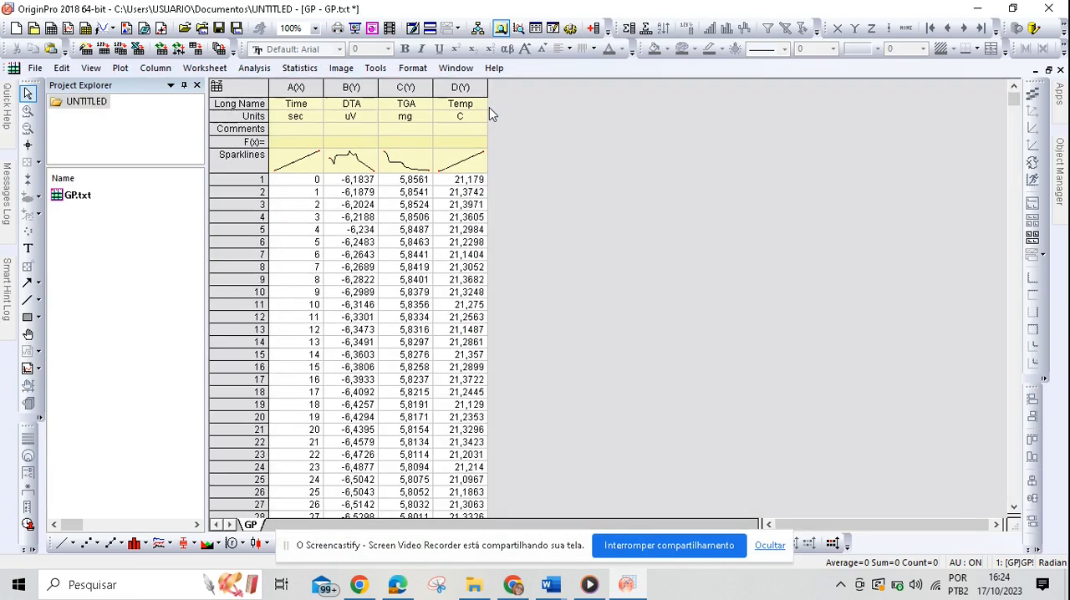
pyautogui.rightClick(532, 268)
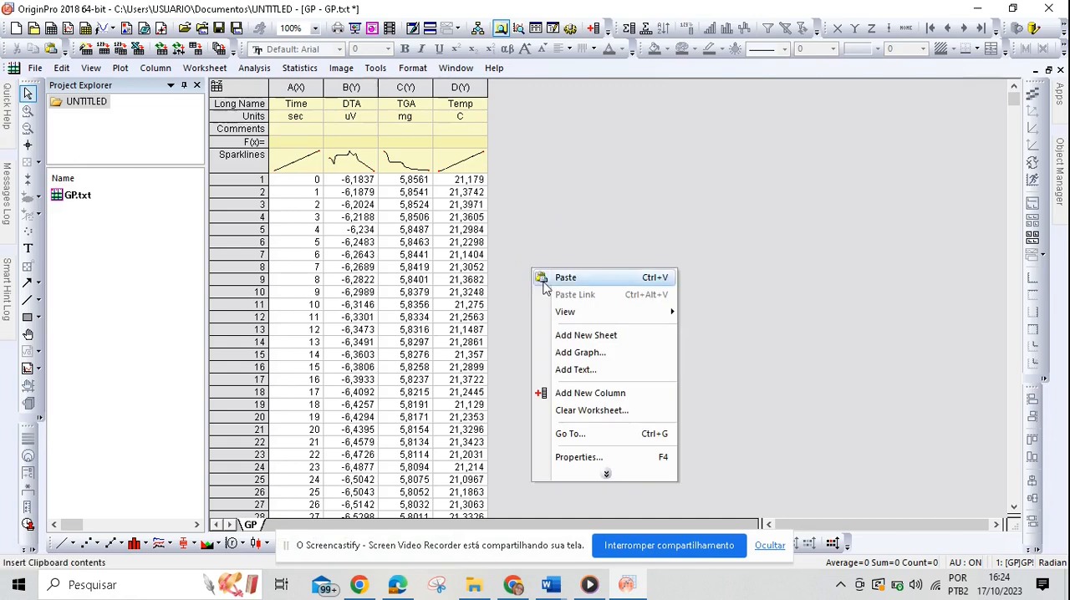
pyautogui.click(603, 393)
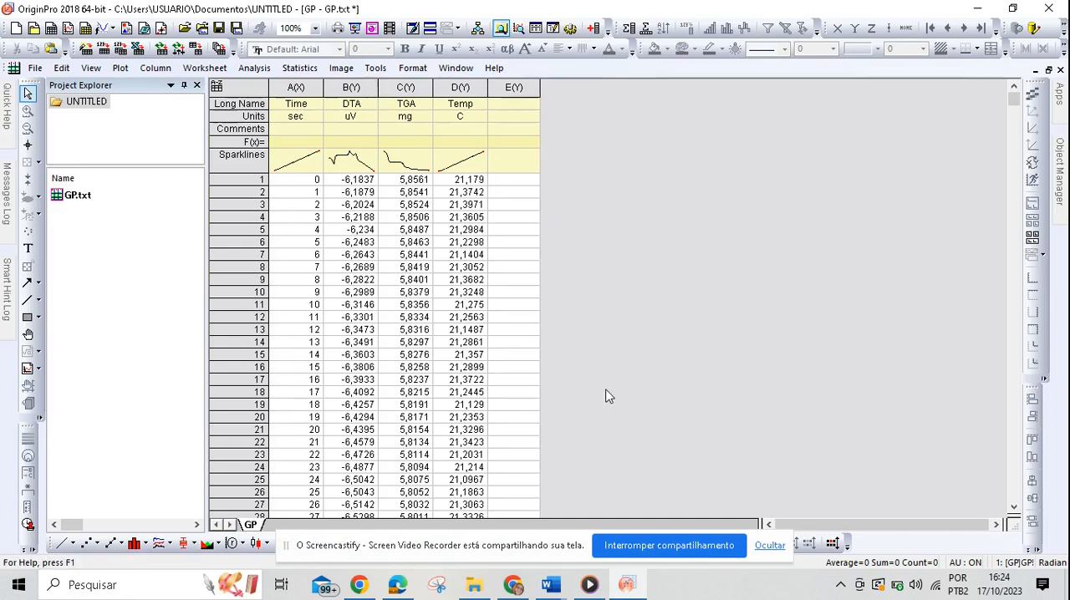
# Step: Enter "Perda de Massa (%)" as the long name of the empty column E
pyautogui.click(513, 87)
pyautogui.click(513, 104)
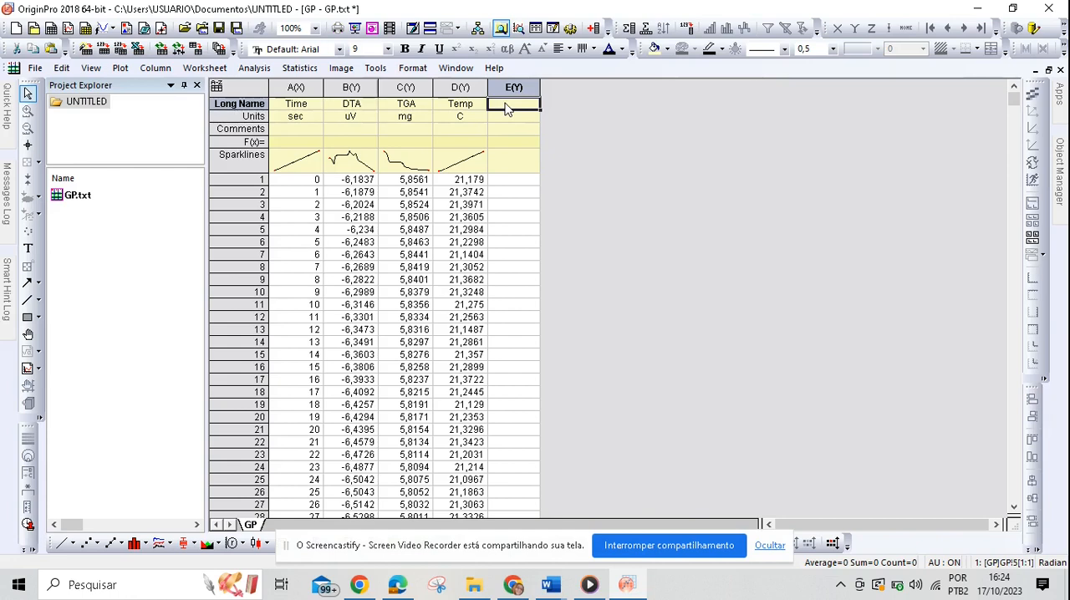
pyautogui.write('pERDA DE mA')
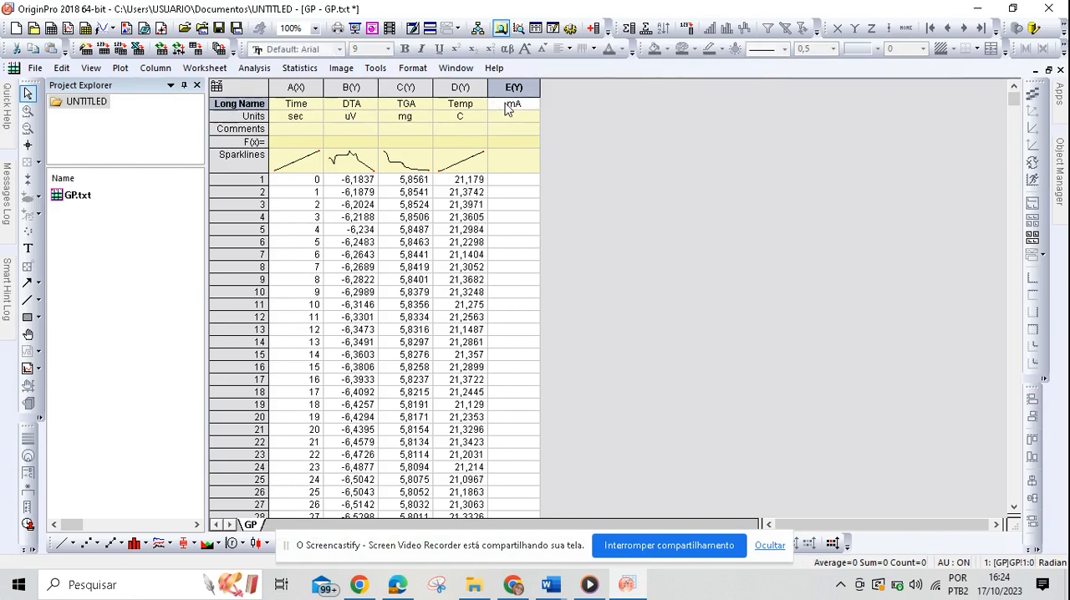
pyautogui.press('BackSpace')
pyautogui.press('BackSpace')
pyautogui.press('BackSpace')
pyautogui.press('BackSpace')
pyautogui.press('BackSpace')
pyautogui.press('BackSpace')
pyautogui.press('BackSpace')
pyautogui.press('BackSpace')
pyautogui.press('BackSpace')
pyautogui.press('BackSpace')
pyautogui.press('BackSpace')
pyautogui.write('Perda de Massa (%)')
pyautogui.click(572, 208)
# Step: Set the formula of the Perda de Massa (%) column to (Col(C)*100)/5,8561 to calculate its values
pyautogui.click(522, 143)
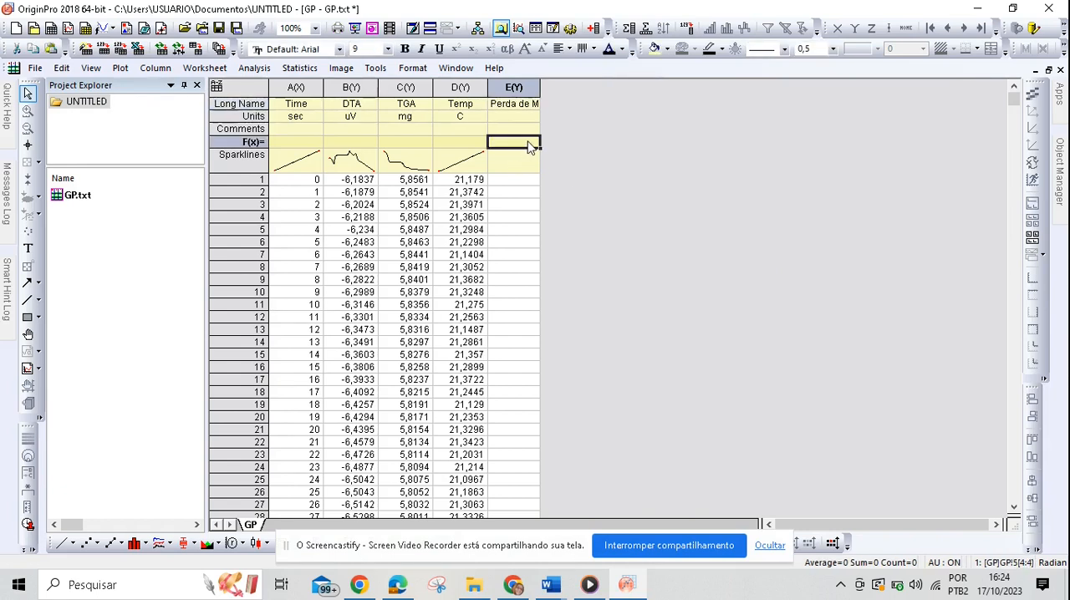
pyautogui.doubleClick(529, 146)
pyautogui.write('(C')
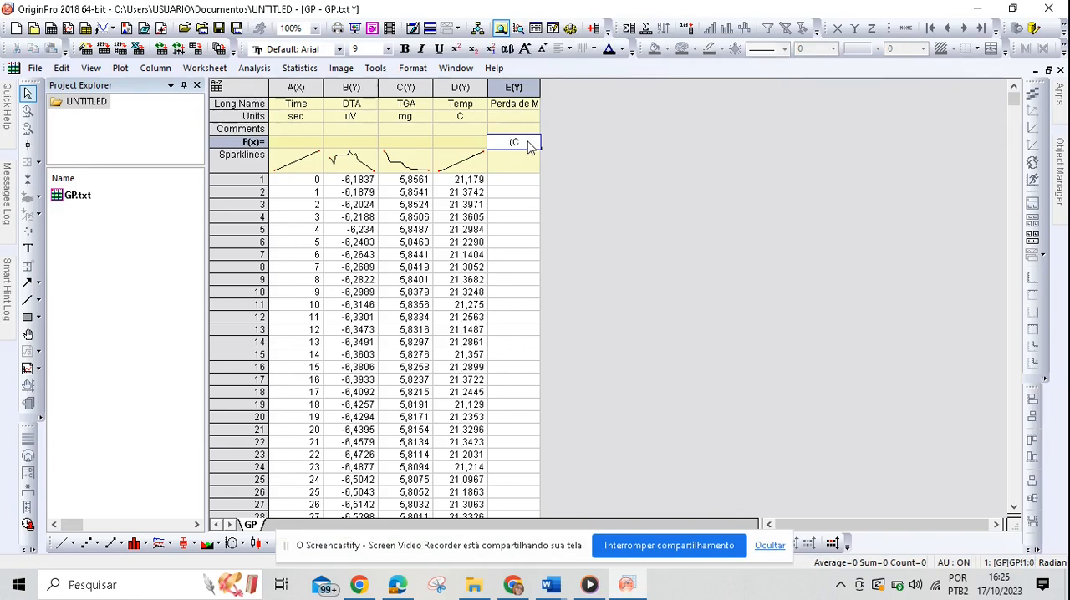
pyautogui.write('ol(C)*100/')
pyautogui.click(544, 142)
pyautogui.write('5')
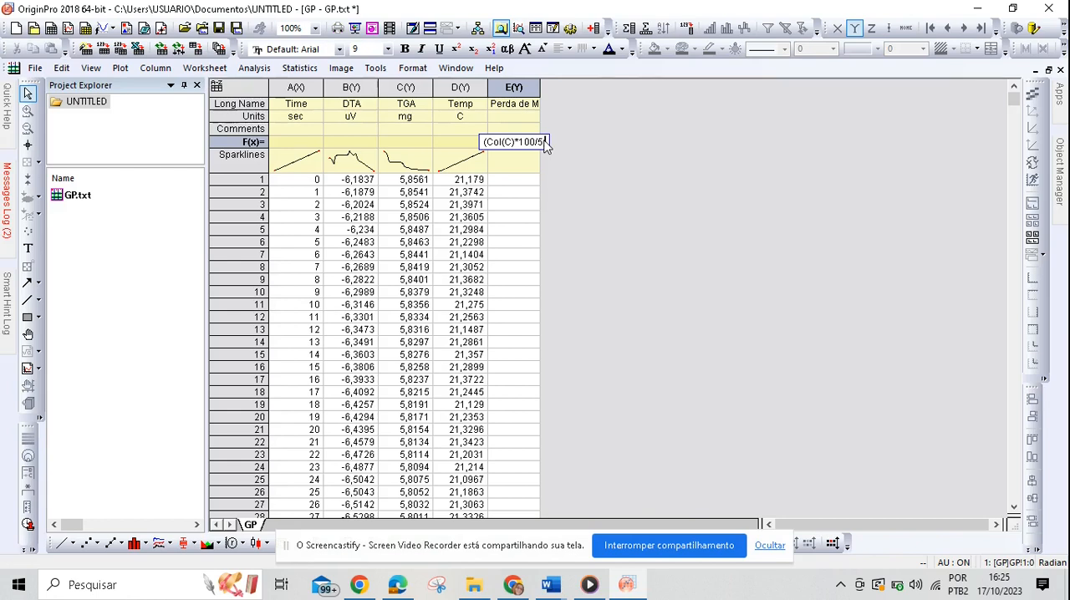
pyautogui.write(',86')
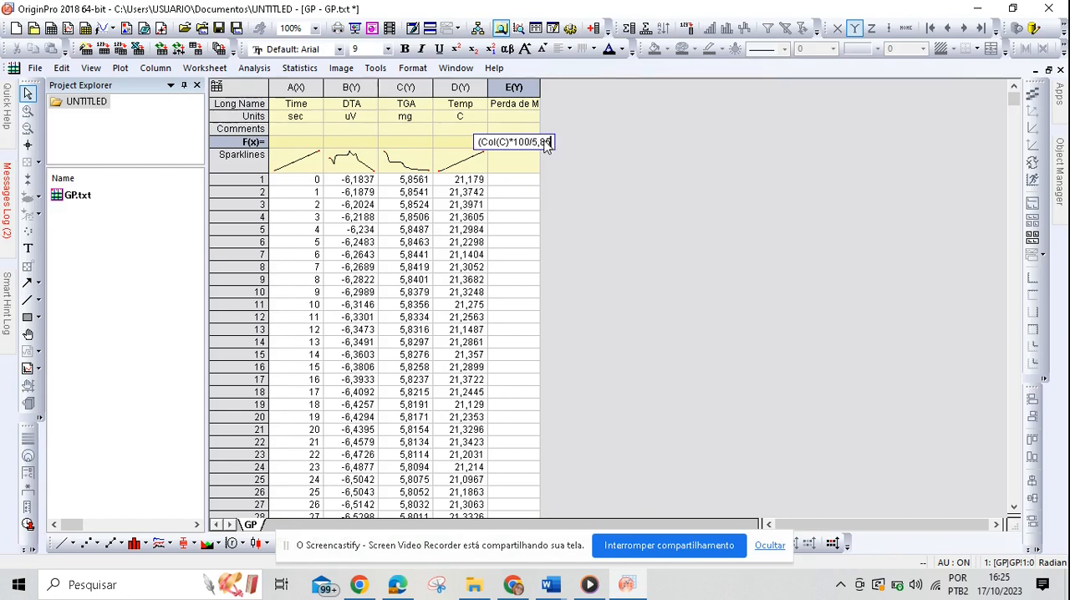
pyautogui.press('BackSpace')
pyautogui.write('561')
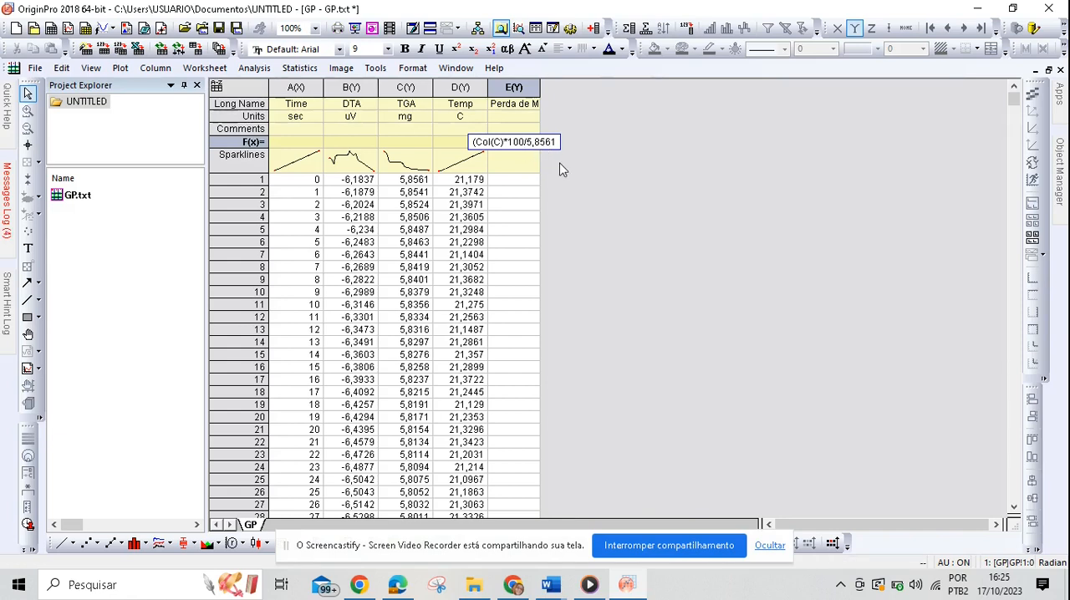
pyautogui.write(')')
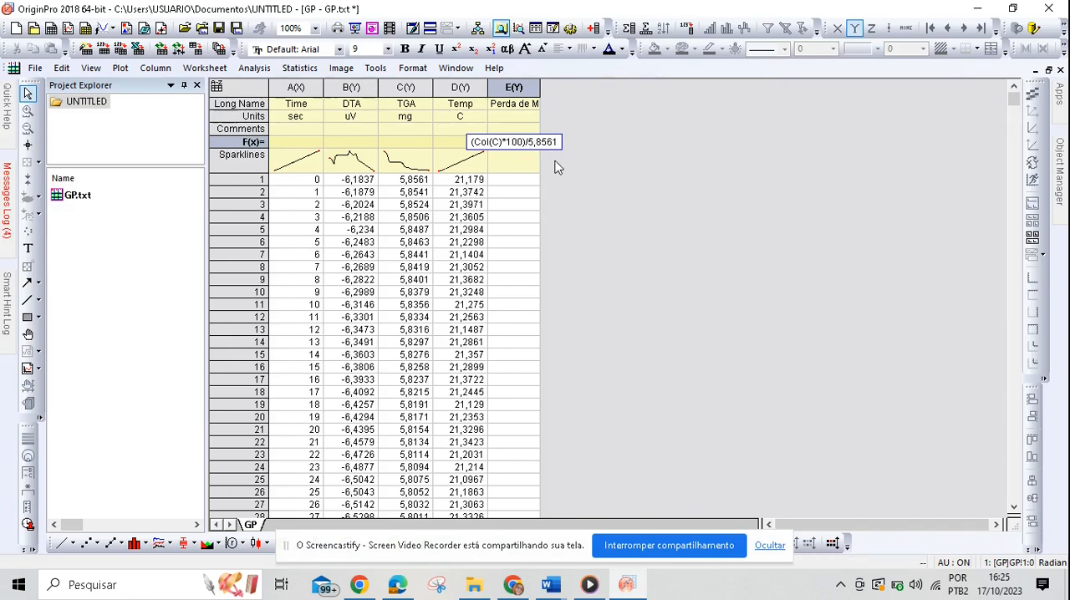
pyautogui.press('Return')
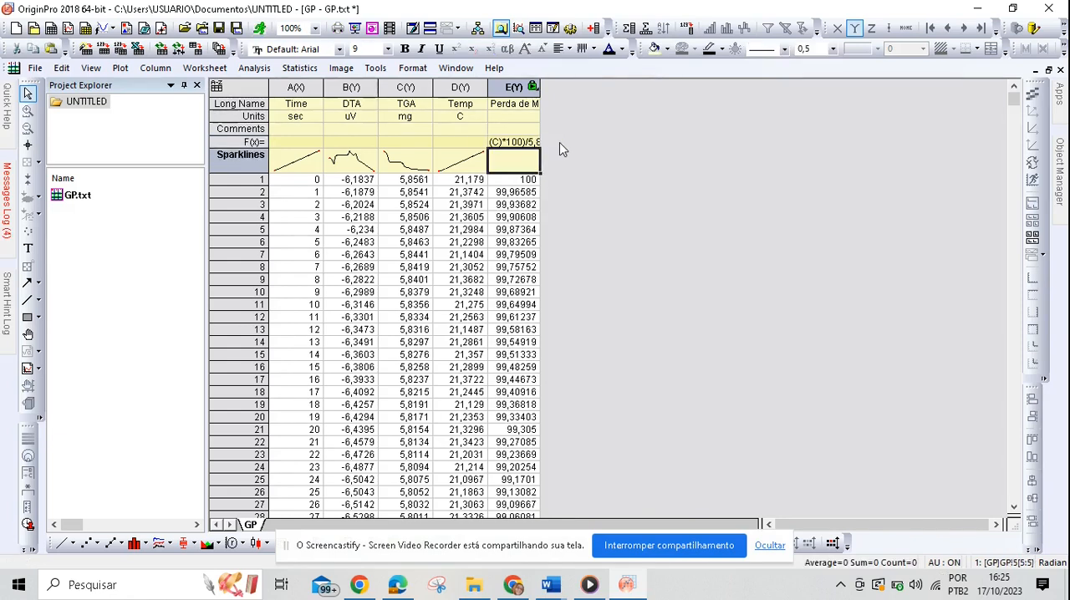
# Step: Set the recalculate mode of the Perda de Massa (%) column to None and accept the reminder
pyautogui.scroll(-1, 540, 87)
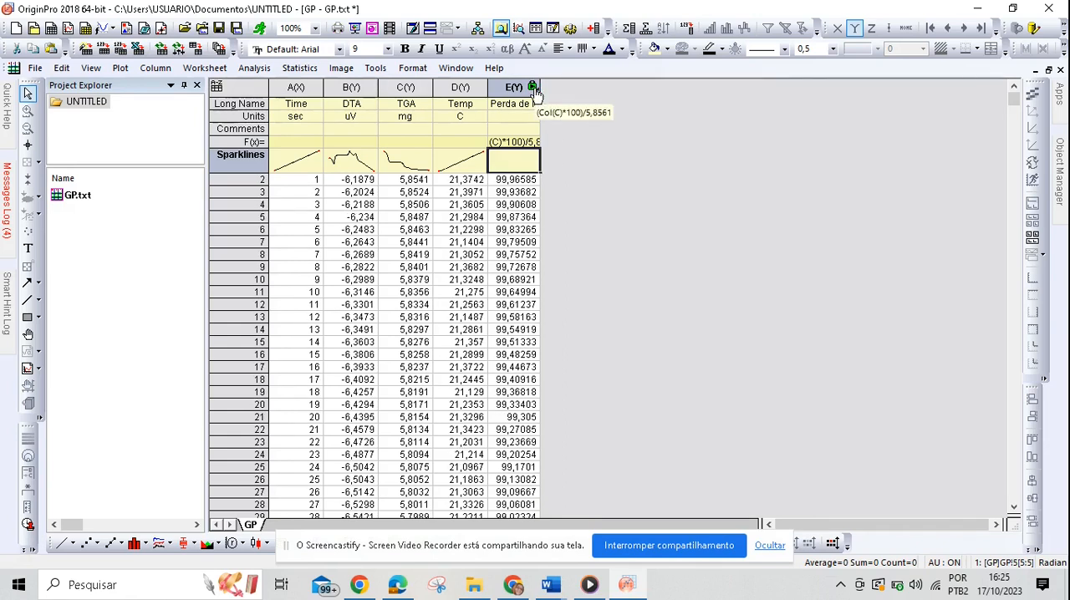
pyautogui.click(533, 88)
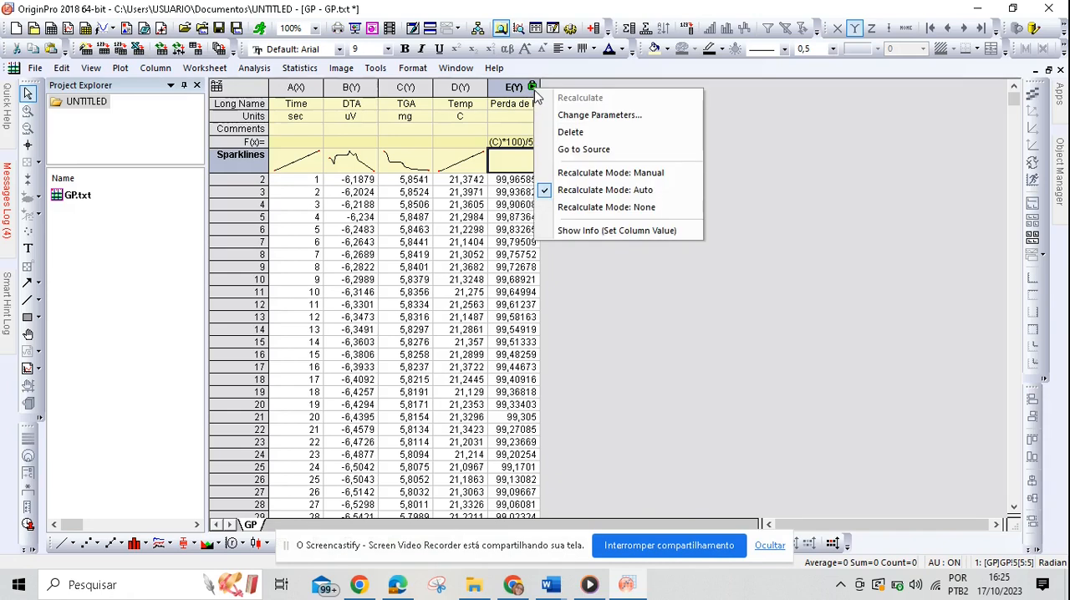
pyautogui.click(657, 209)
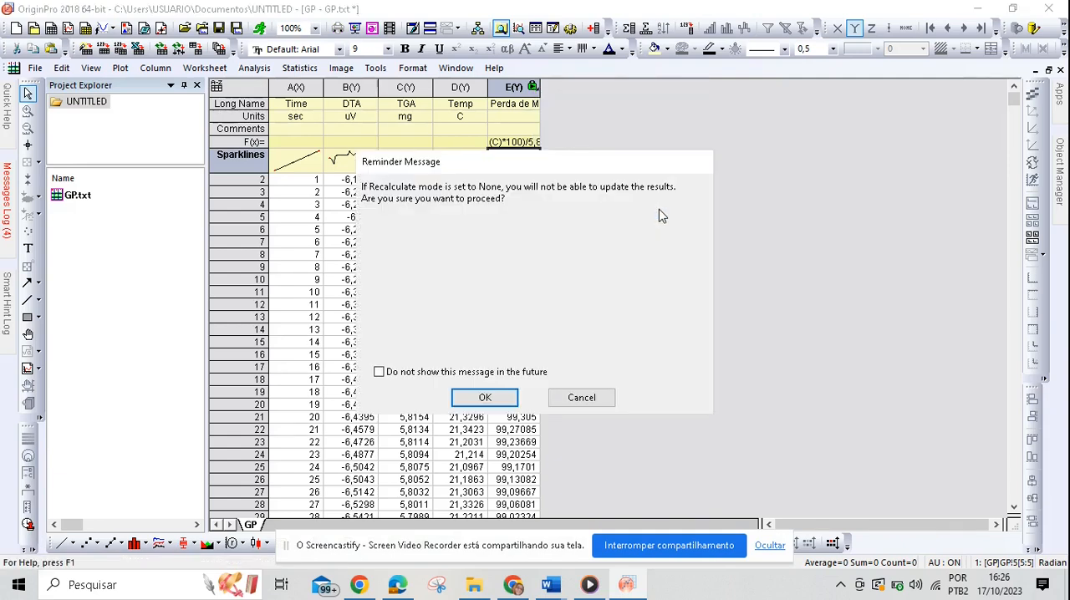
pyautogui.click(507, 398)
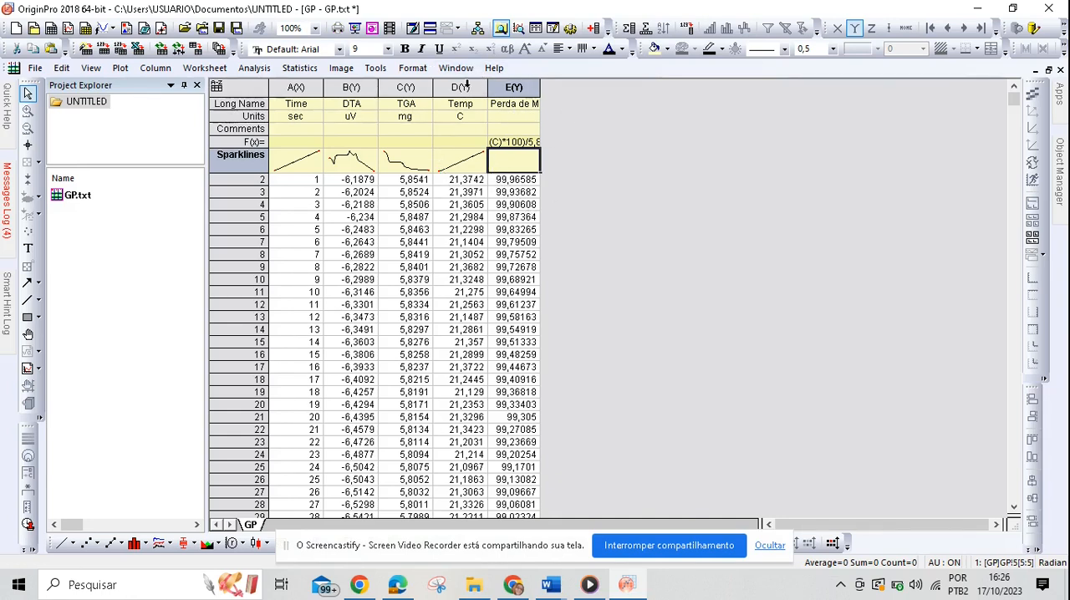
# Step: Designate the Temp column as X and the Perda de Massa (%) column as Y
pyautogui.click(461, 87)
pyautogui.rightClick(472, 90)
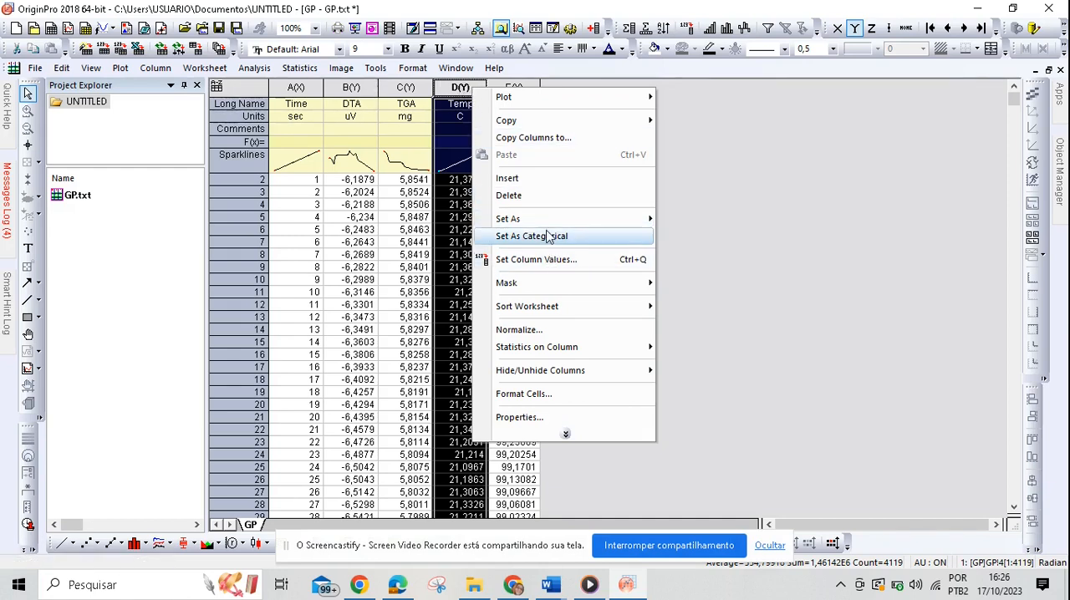
pyautogui.moveTo(552, 221)
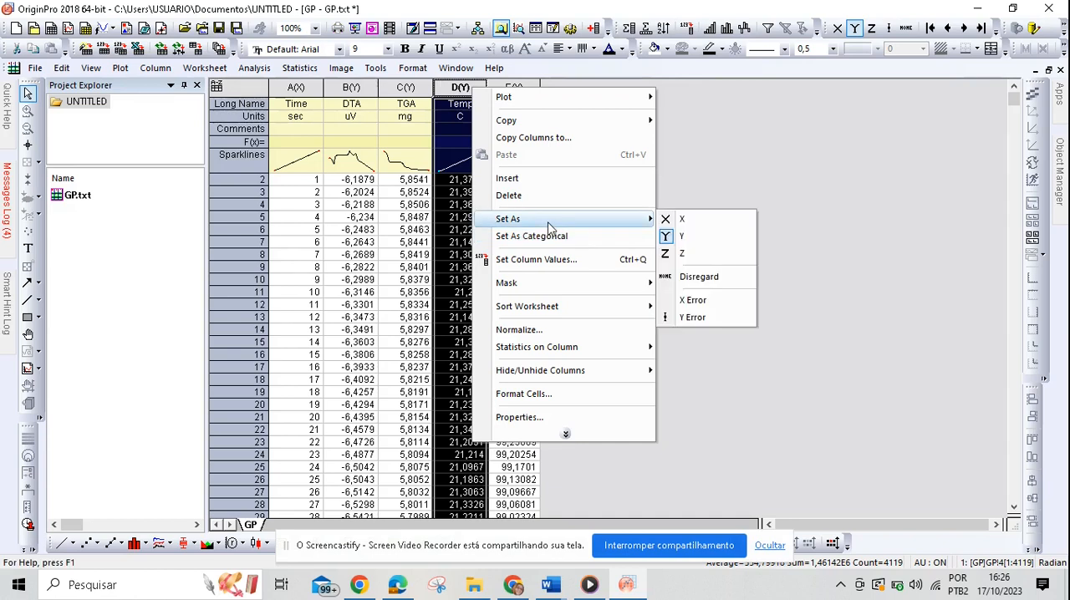
pyautogui.click(681, 222)
pyautogui.click(513, 86)
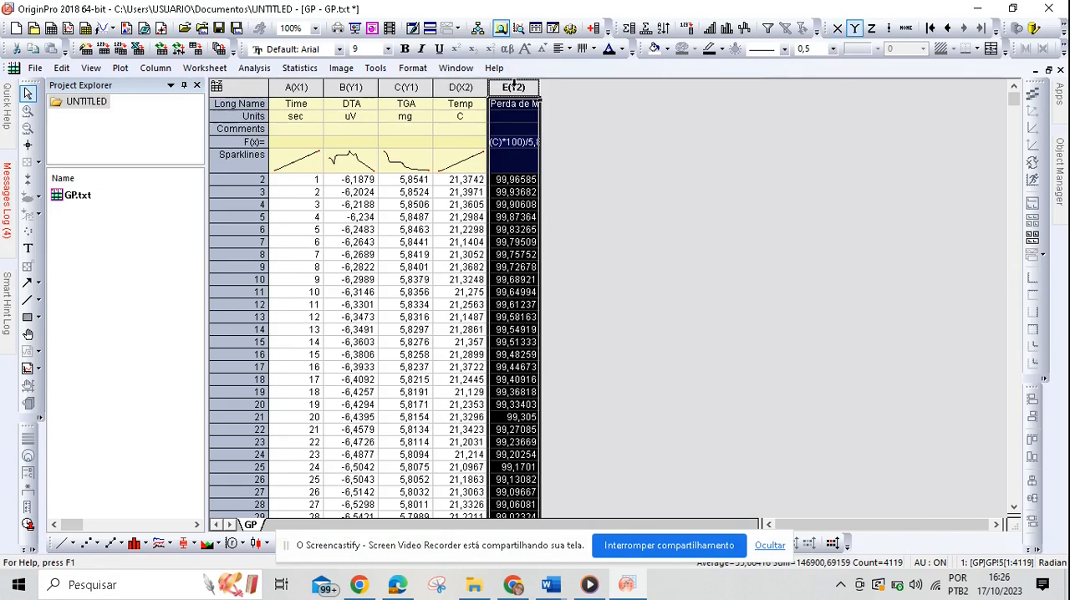
pyautogui.rightClick(514, 84)
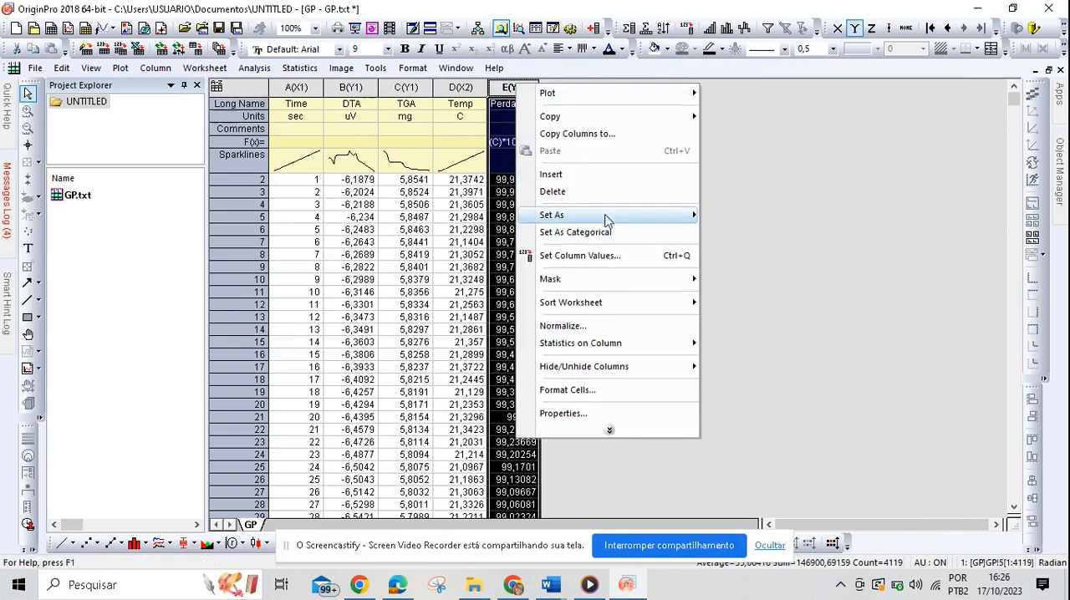
pyautogui.moveTo(608, 219)
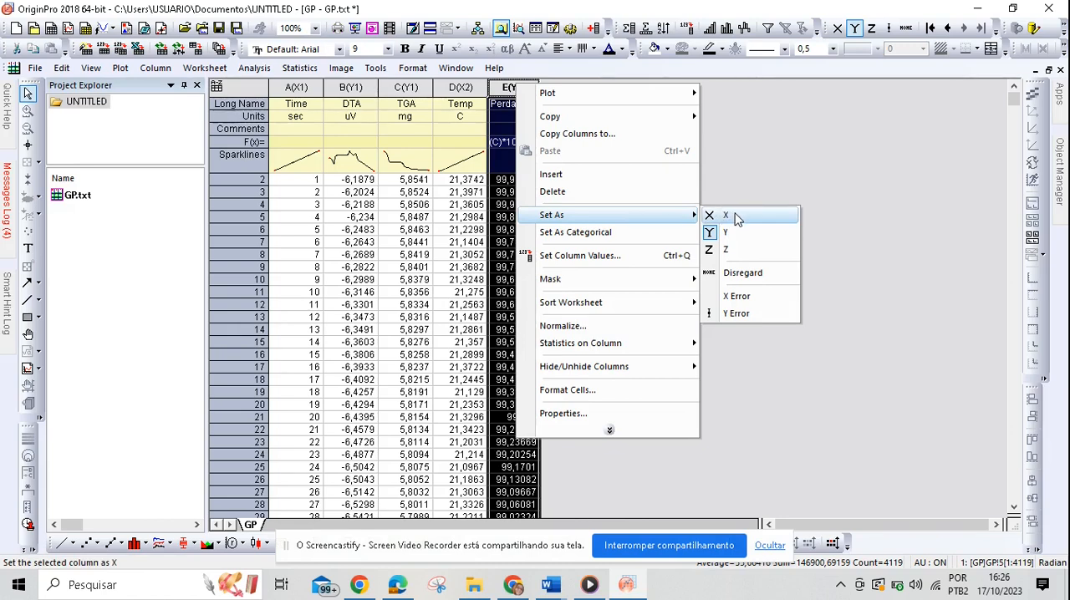
pyautogui.click(740, 231)
# Step: Create a blank graph and open its plot setup with Worksheets in Project as the available data
pyautogui.moveTo(423, 175)
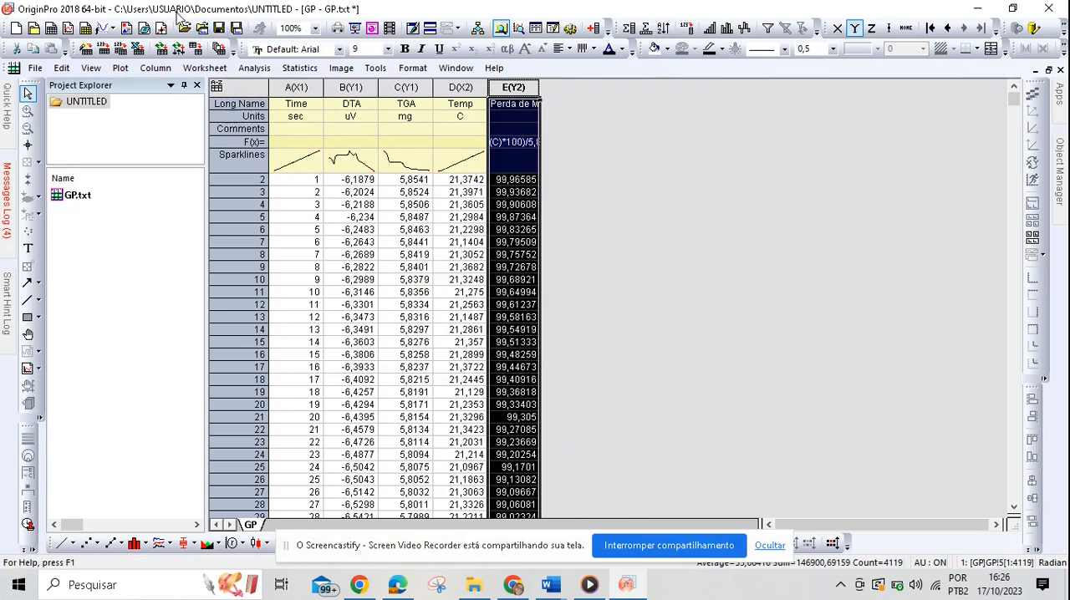
pyautogui.click(68, 29)
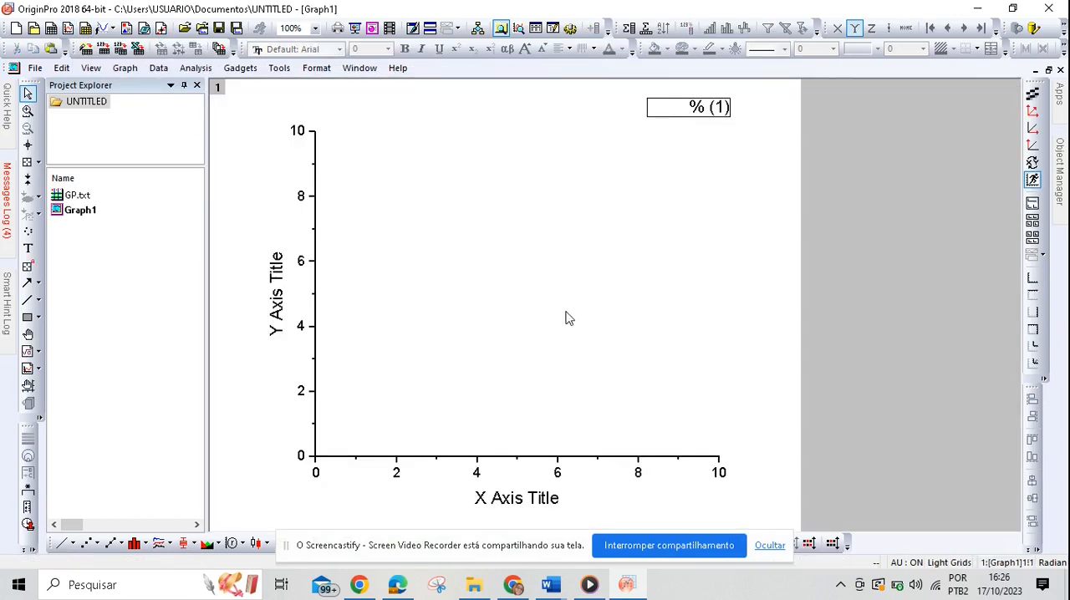
pyautogui.rightClick(469, 275)
pyautogui.click(519, 278)
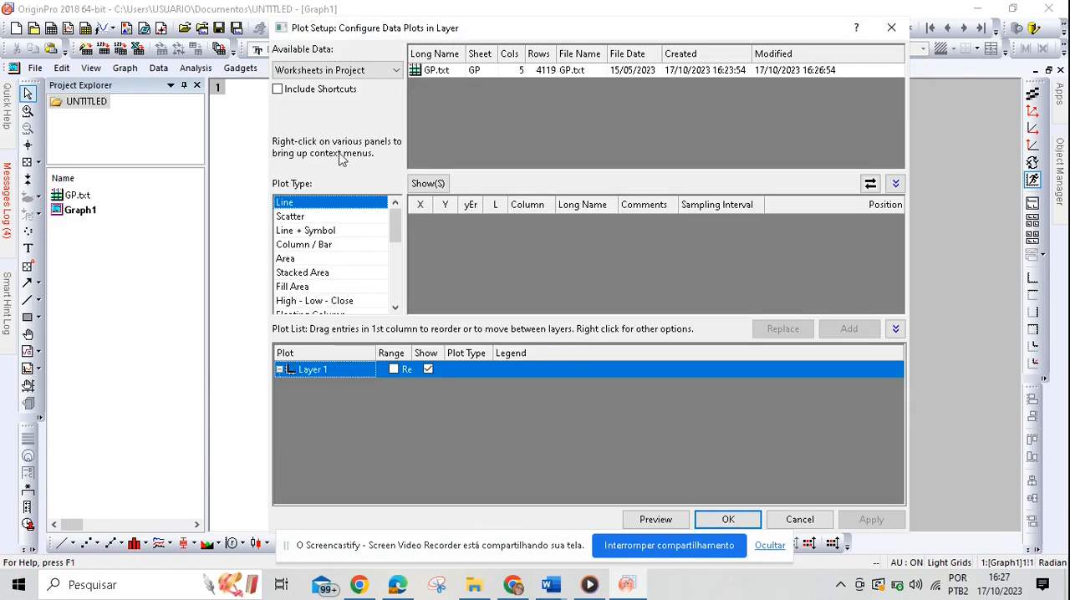
pyautogui.click(395, 71)
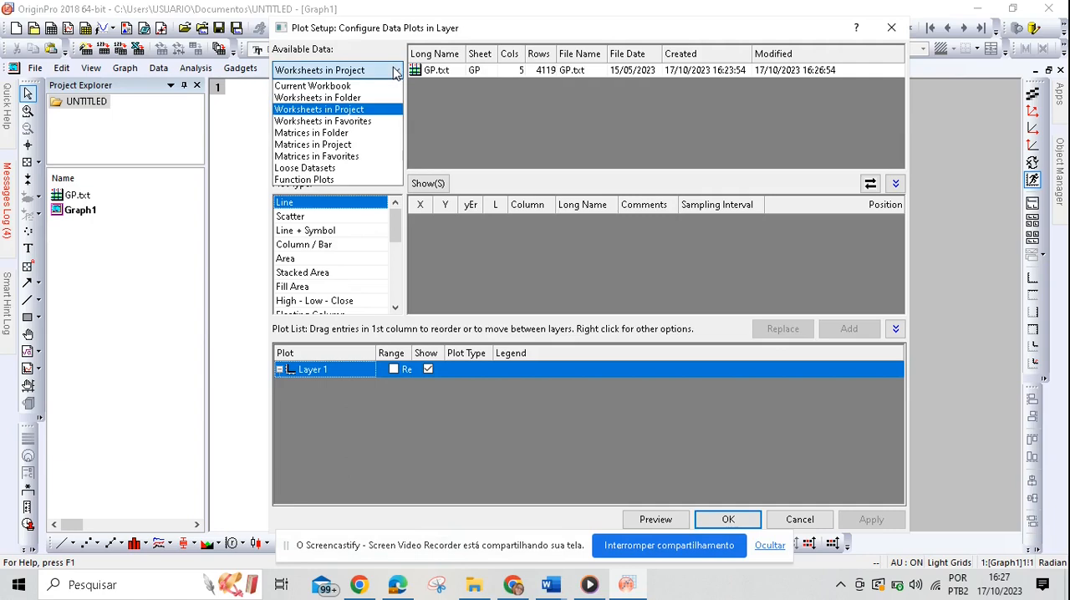
pyautogui.click(351, 115)
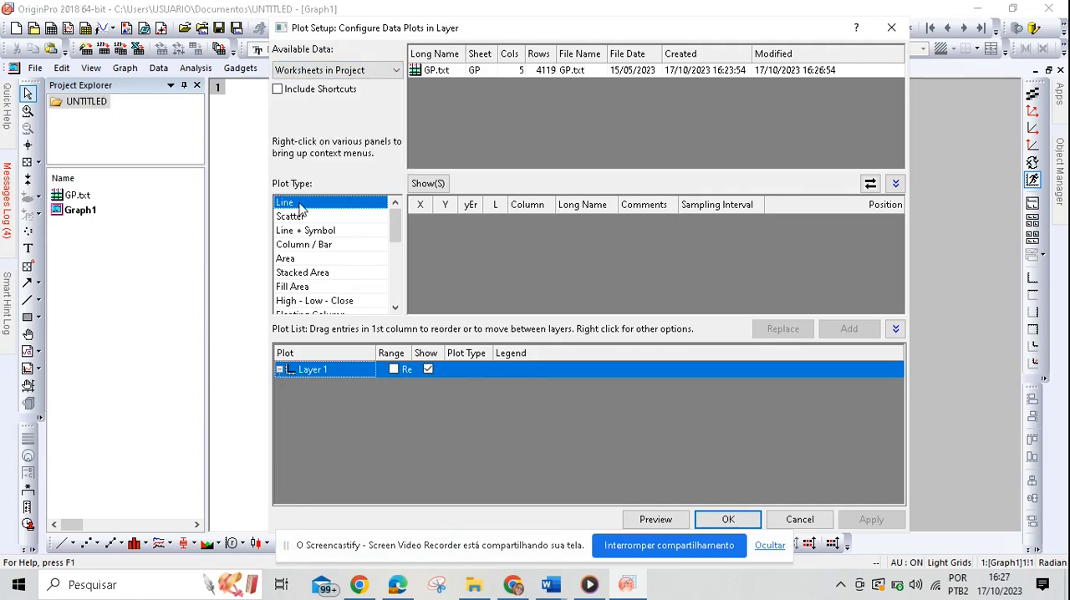
# Step: Add a line plot from the GP.txt worksheet to Layer 1, with Temp as X and Perda de Massa (%) as Y
pyautogui.click(422, 70)
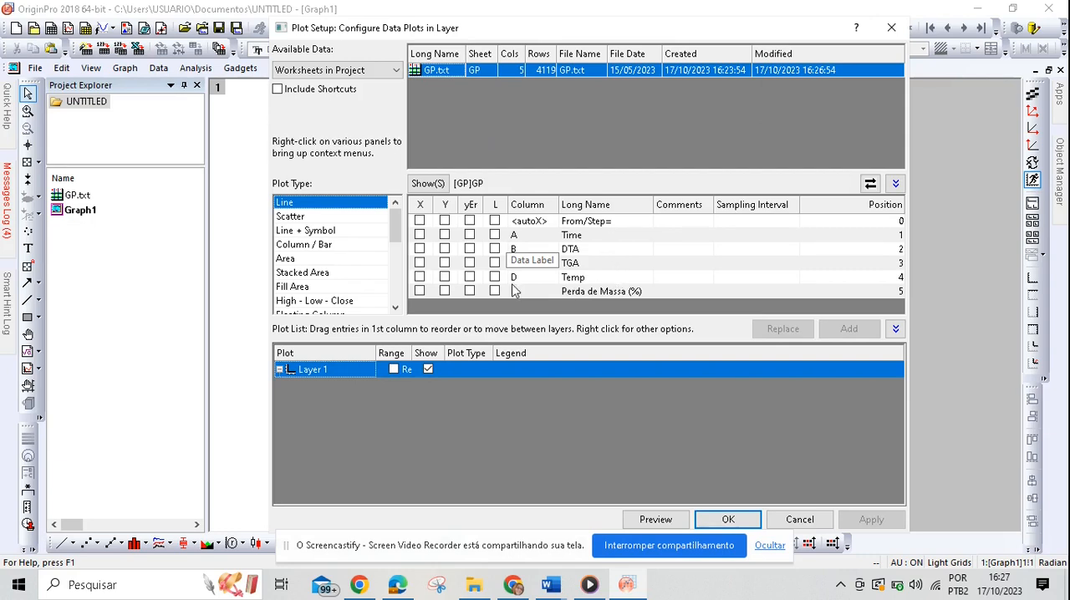
pyautogui.click(419, 277)
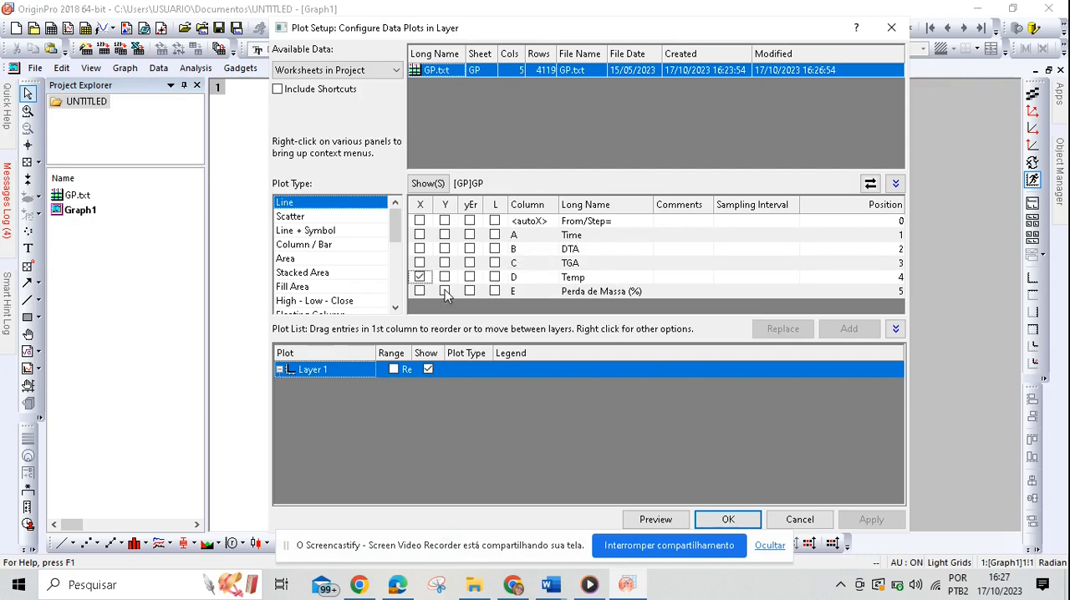
pyautogui.click(445, 292)
pyautogui.click(849, 328)
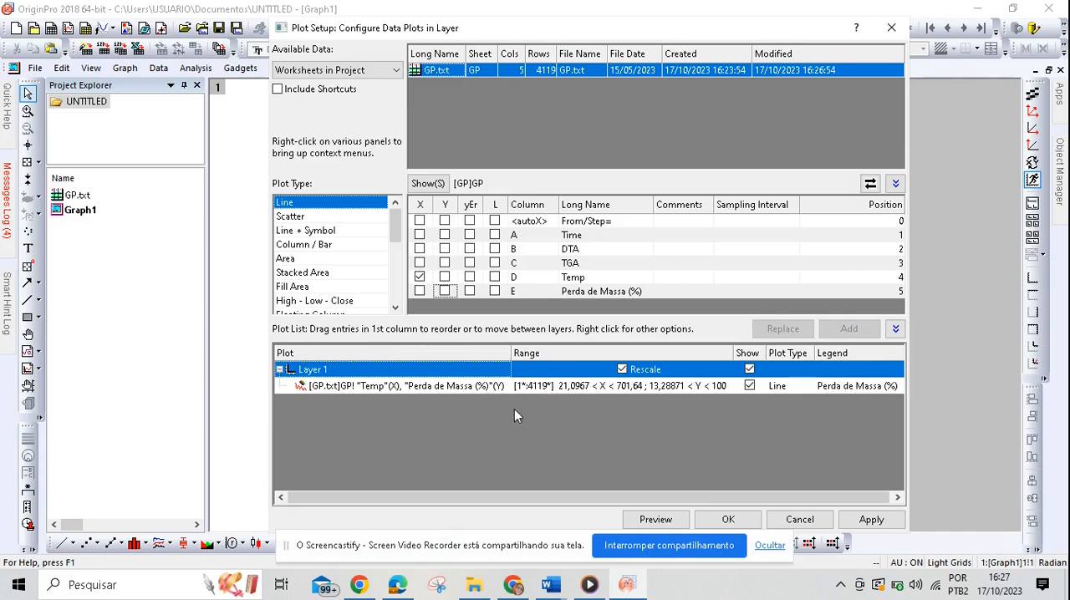
pyautogui.click(872, 519)
pyautogui.click(729, 519)
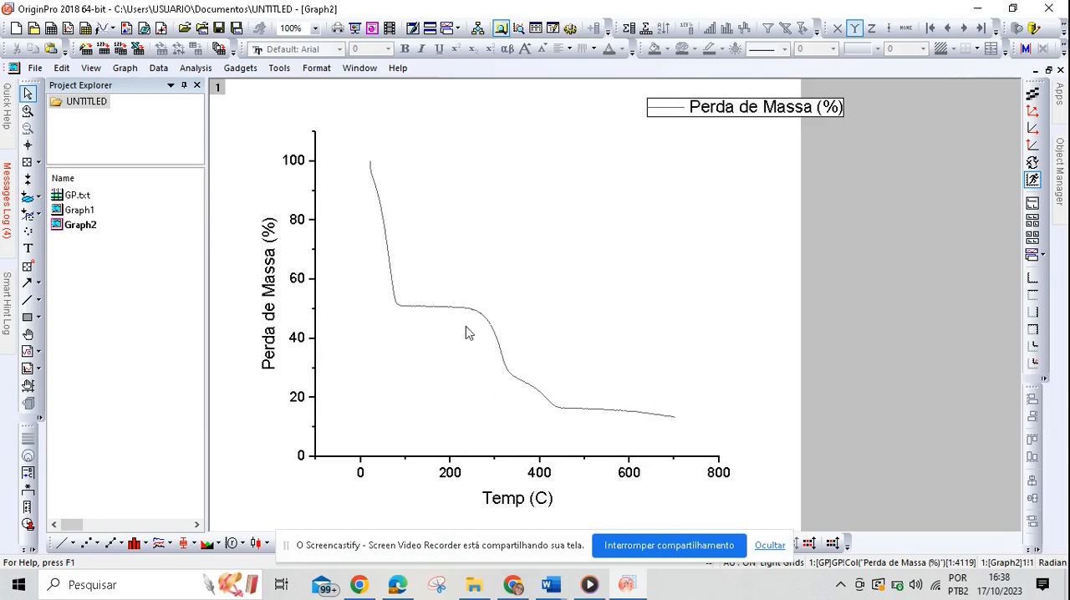
# Step: Open the X axis settings and set the horizontal scale to run from 10 to 710
pyautogui.click(538, 476)
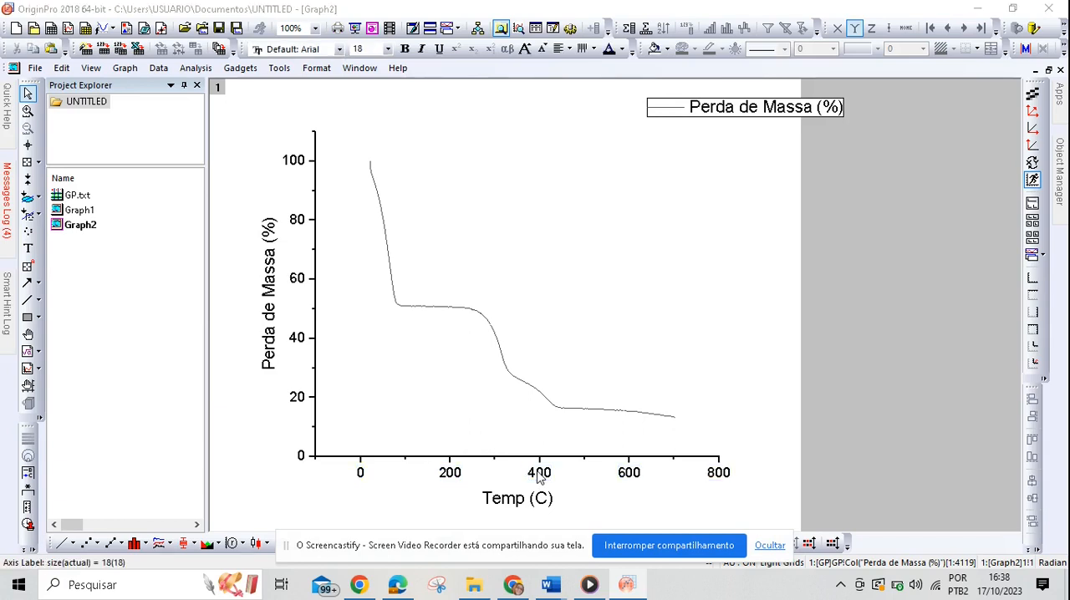
pyautogui.doubleClick(537, 475)
pyautogui.moveTo(914, 103); pyautogui.dragTo(779, 97)
pyautogui.moveTo(683, 93); pyautogui.dragTo(795, 93)
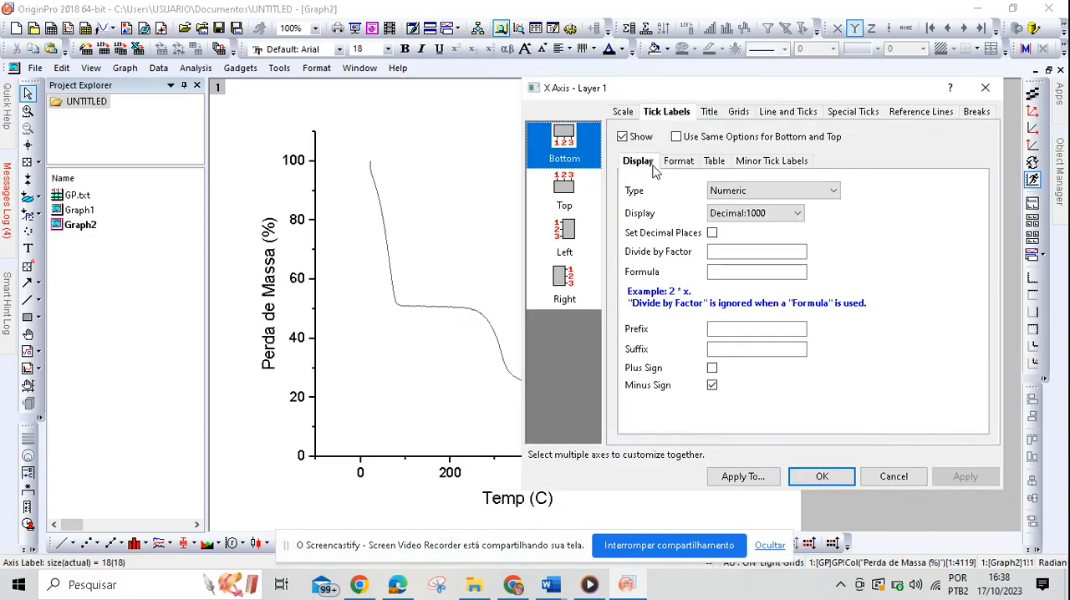
pyautogui.click(623, 113)
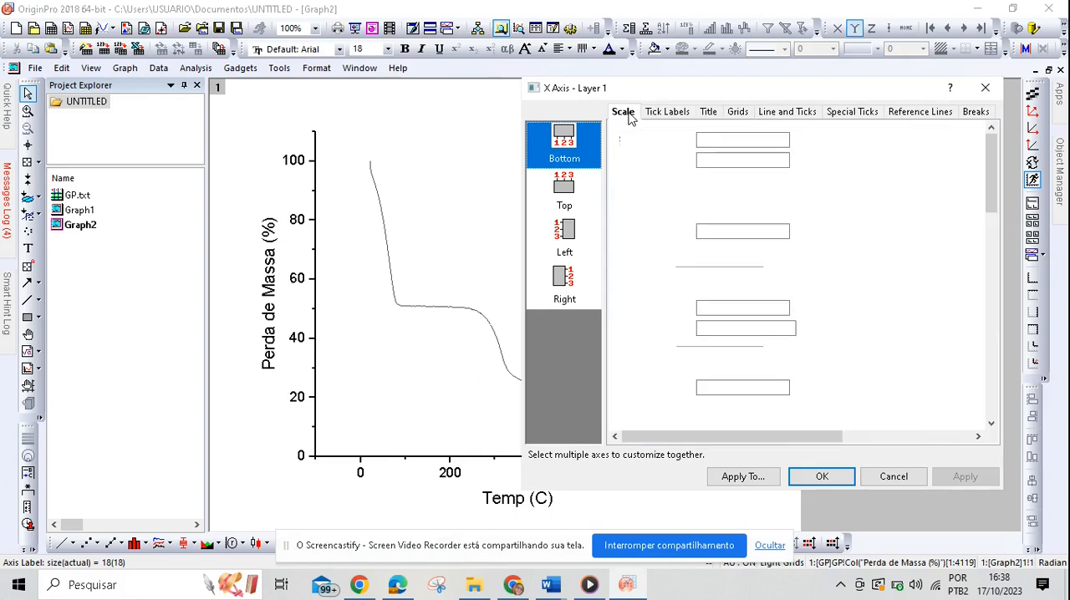
pyautogui.doubleClick(728, 139)
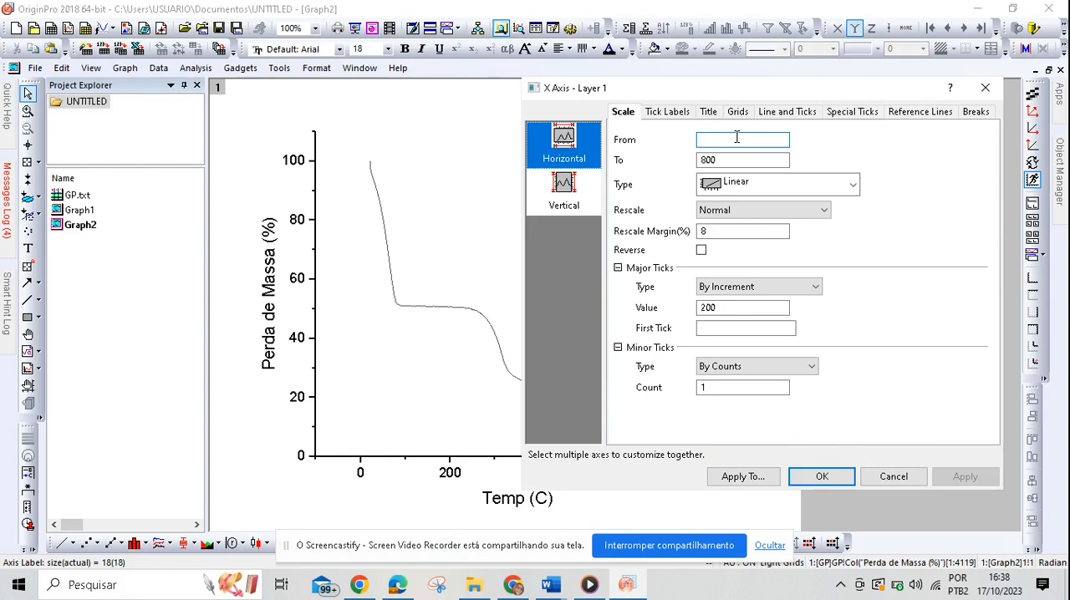
pyautogui.write('1')
pyautogui.press('Tab')
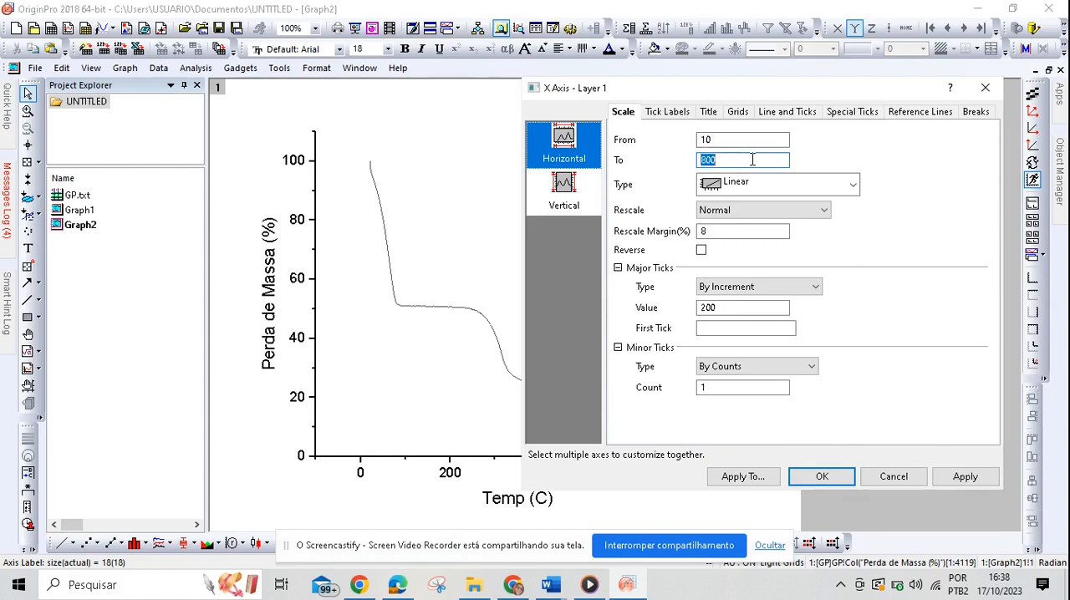
pyautogui.write('710')
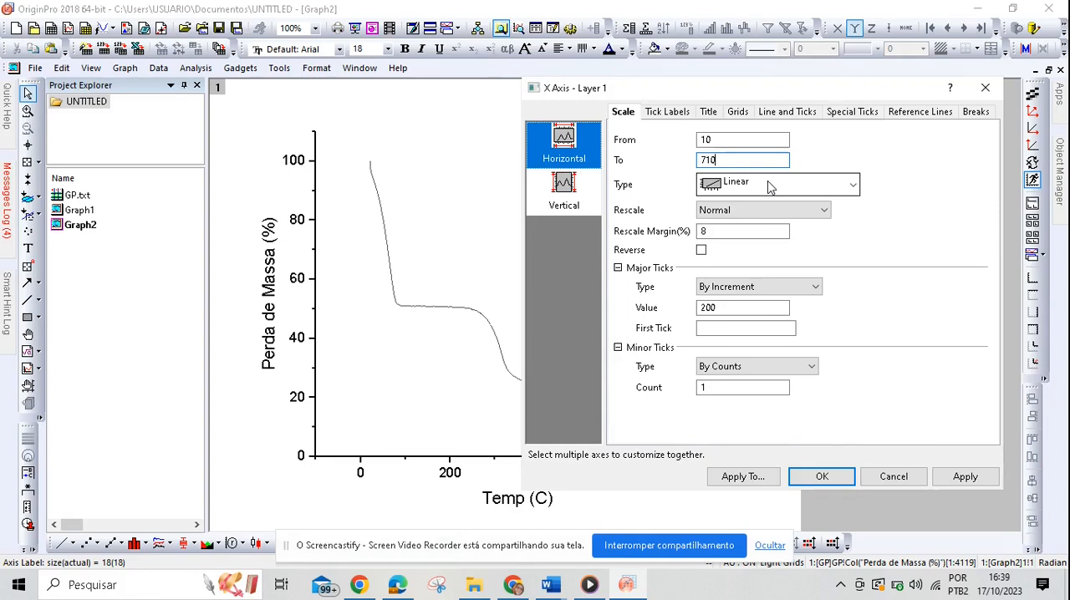
# Step: Set the horizontal axis major tick increment to 100 and the minor tick count to 3, and apply the changes
pyautogui.doubleClick(749, 306)
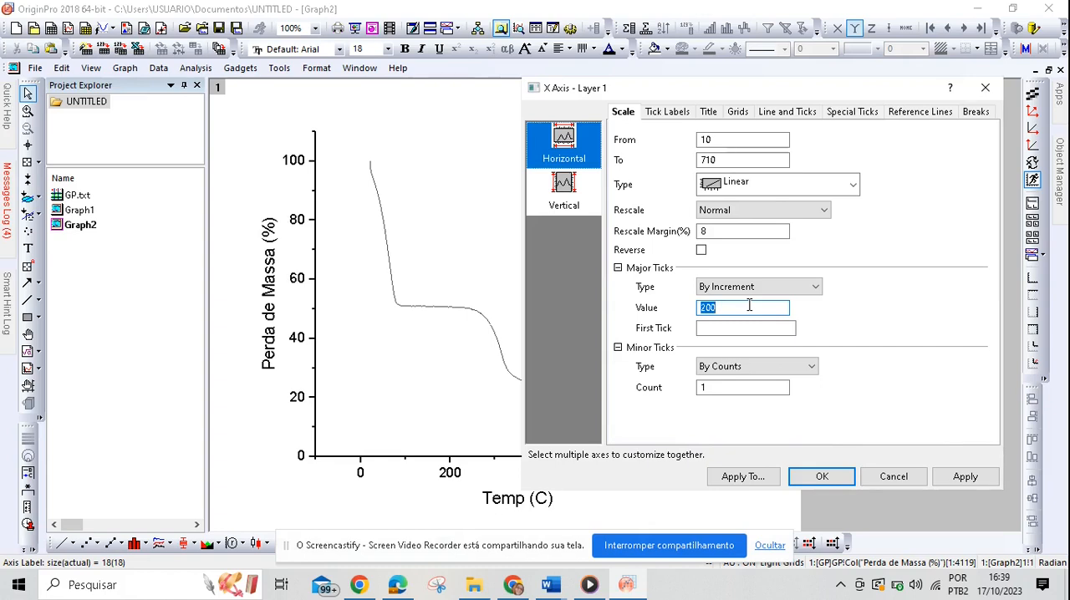
pyautogui.press('BackSpace')
pyautogui.write('100')
pyautogui.press('Return')
pyautogui.doubleClick(751, 390)
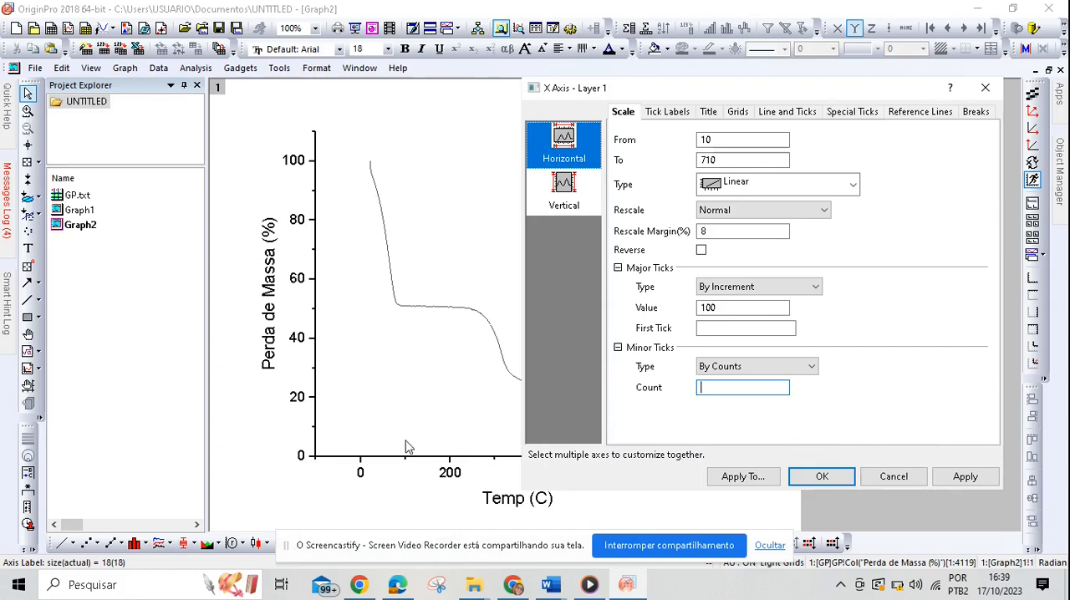
pyautogui.click(732, 387)
pyautogui.write('3')
pyautogui.click(965, 478)
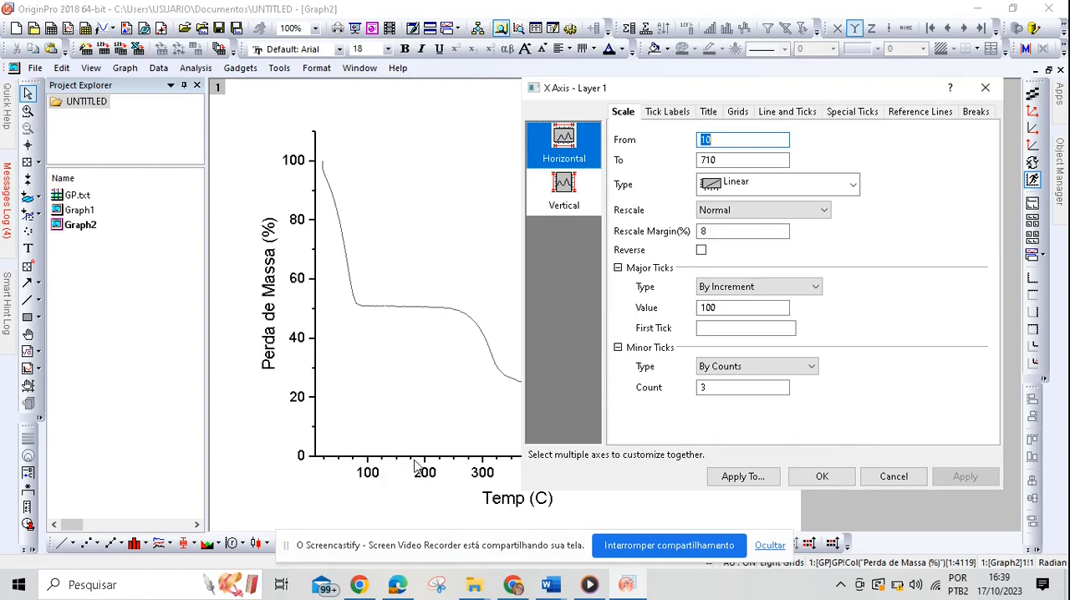
# Step: Set the vertical axis scale to run from 0 to 105
pyautogui.click(564, 188)
pyautogui.click(728, 139)
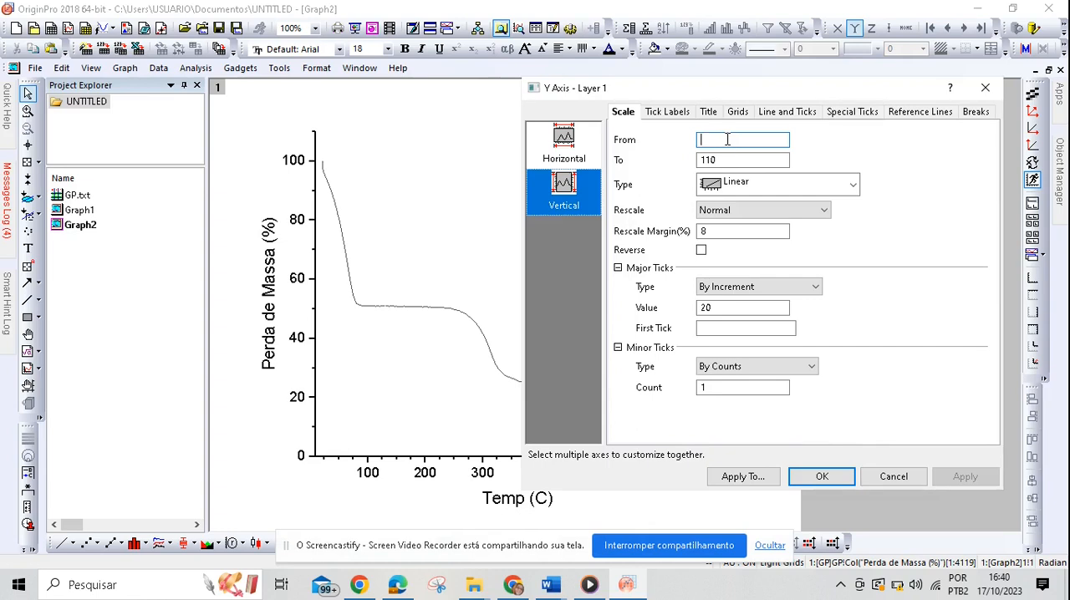
pyautogui.write('0')
pyautogui.doubleClick(735, 161)
pyautogui.press('BackSpace')
pyautogui.write('10')
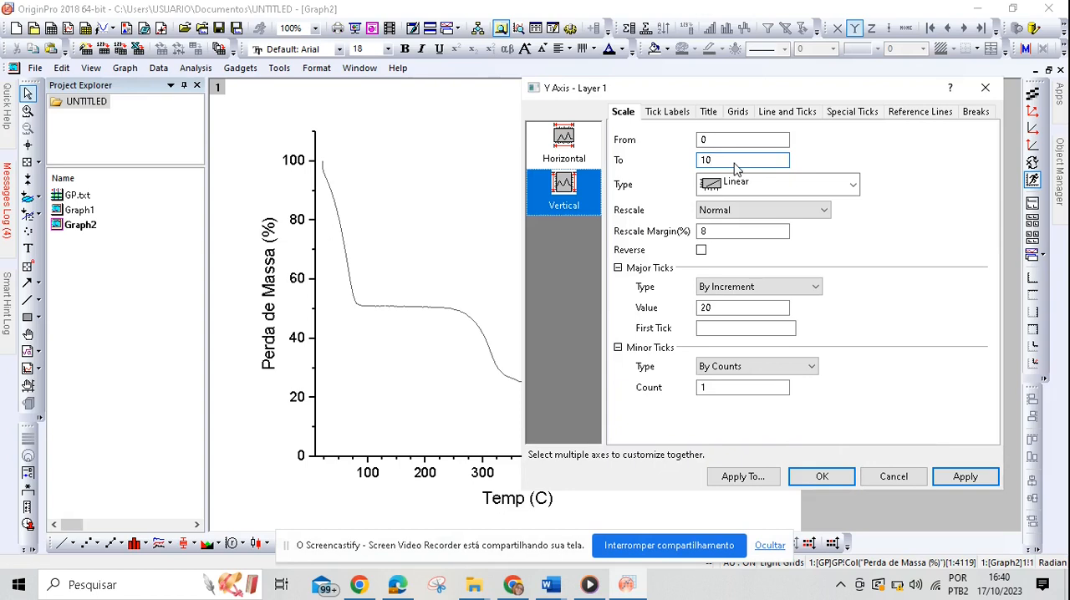
pyautogui.write('5')
# Step: Set the vertical axis minor tick count to 3, keeping the major increment at 20, and apply the changes
pyautogui.doubleClick(709, 307)
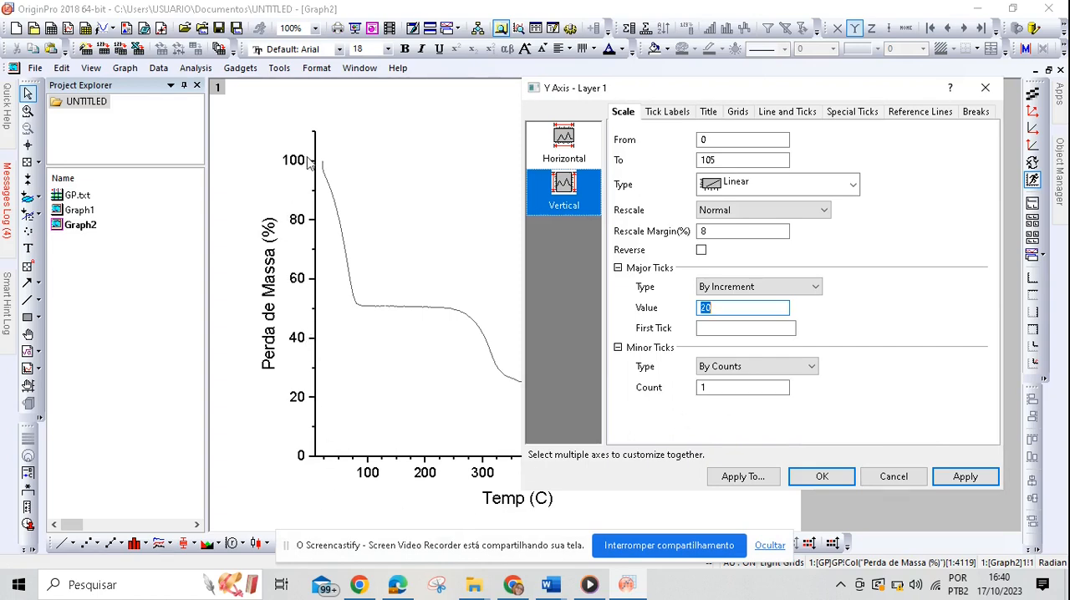
pyautogui.doubleClick(772, 391)
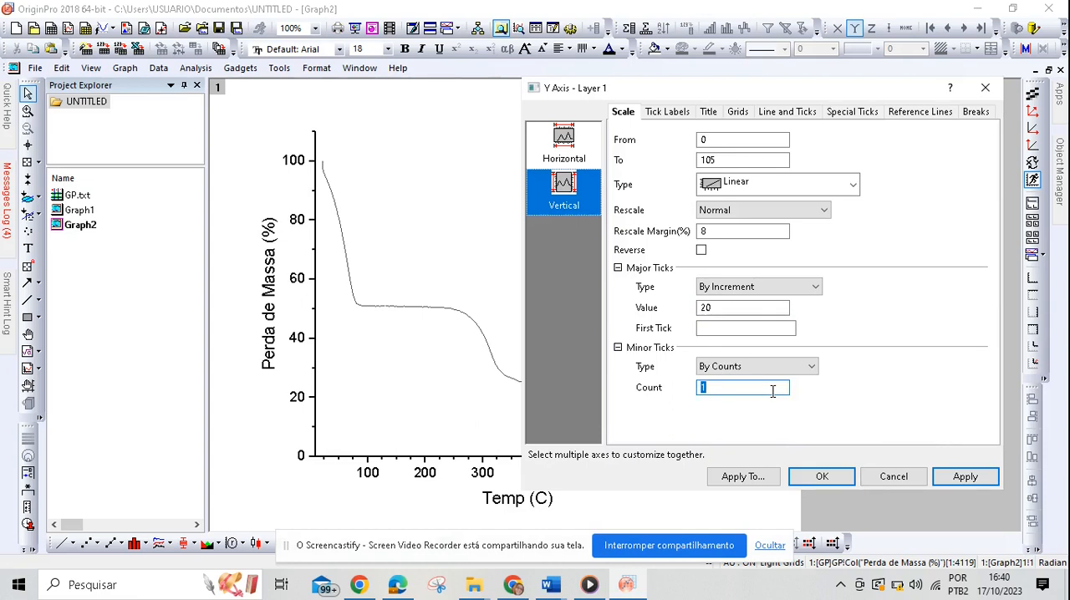
pyautogui.write('3')
pyautogui.click(941, 478)
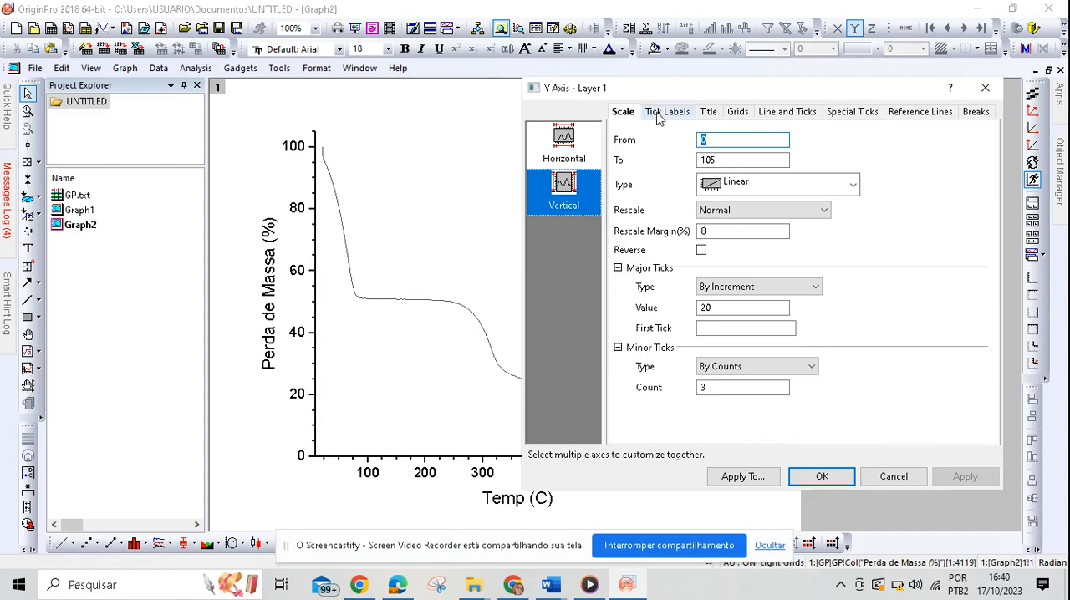
# Step: Change the left axis tick label font to Times New Roman and apply it
pyautogui.click(659, 116)
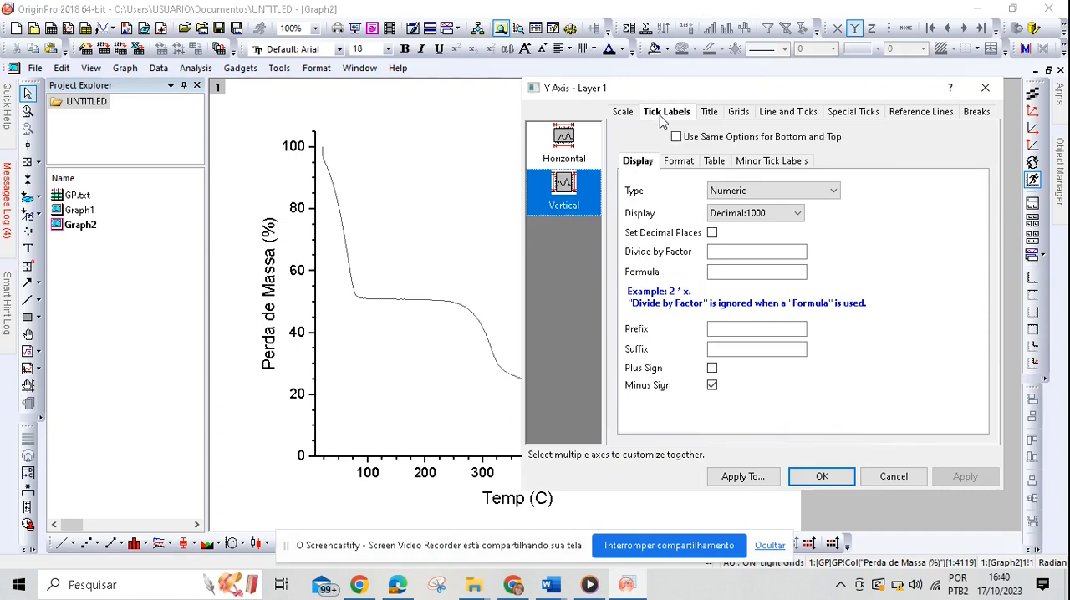
pyautogui.click(678, 160)
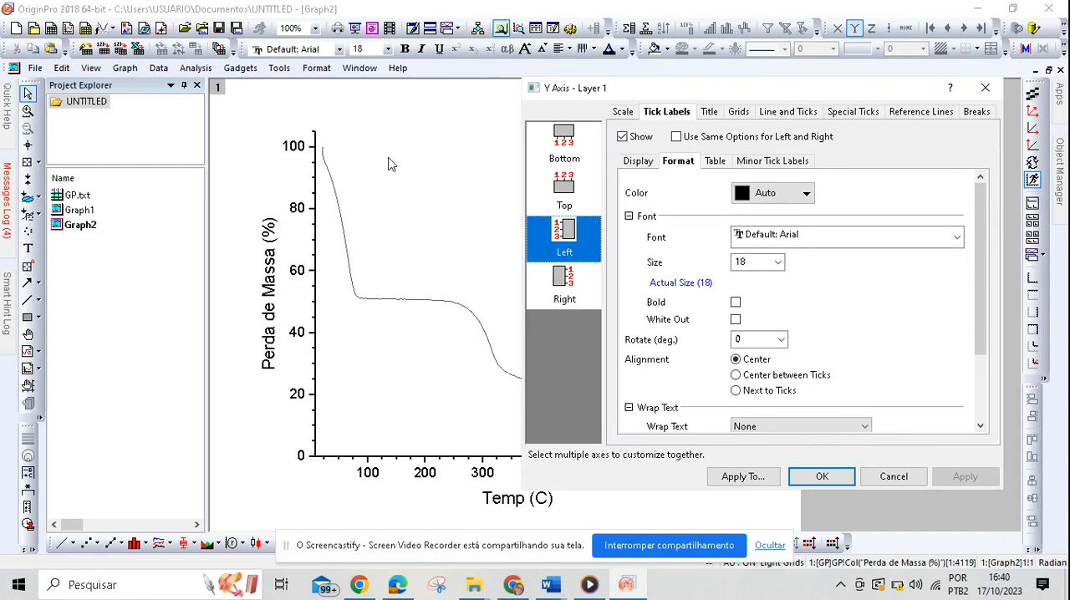
pyautogui.click(870, 238)
pyautogui.press('t')
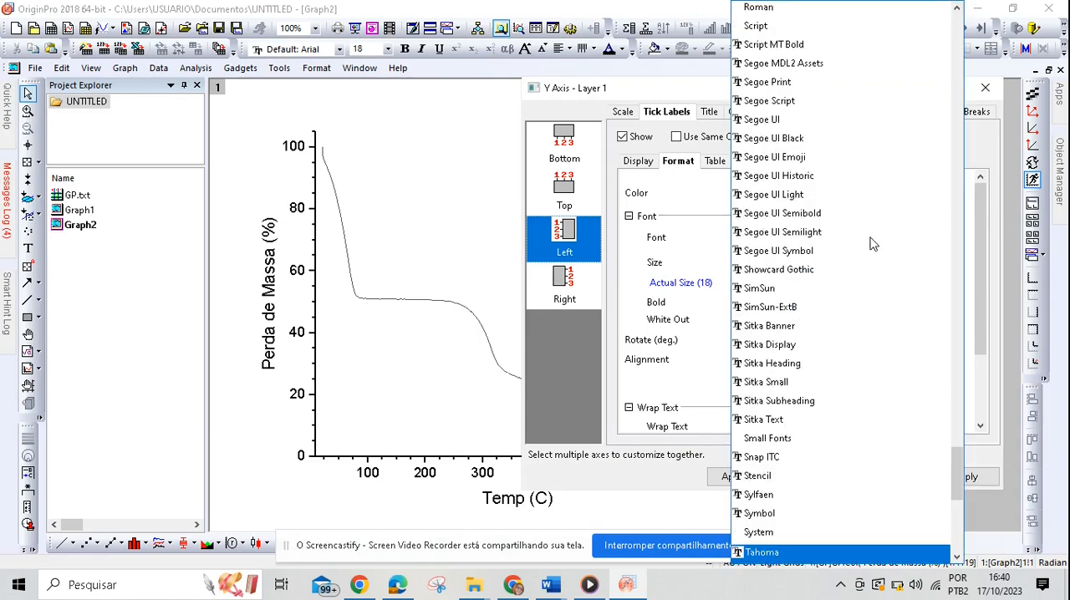
pyautogui.press('Down')
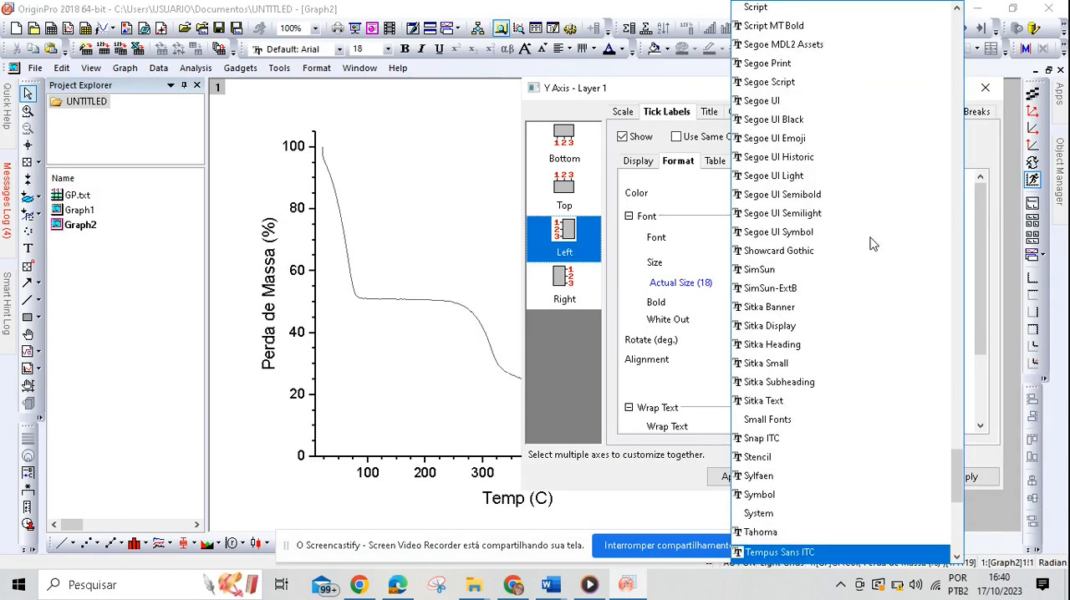
pyautogui.press('t')
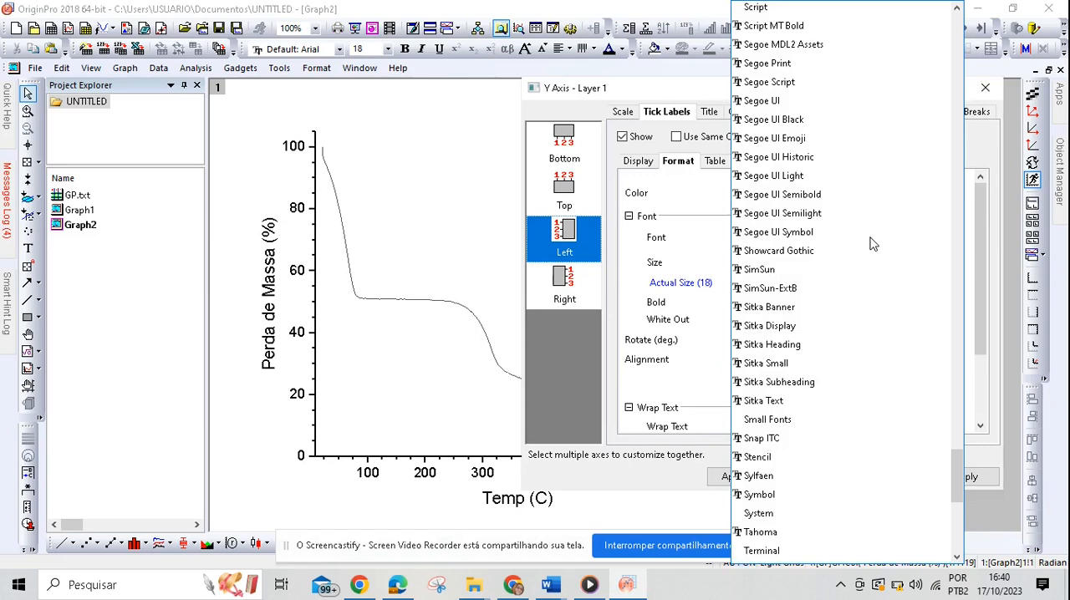
pyautogui.press('t')
pyautogui.press('Return')
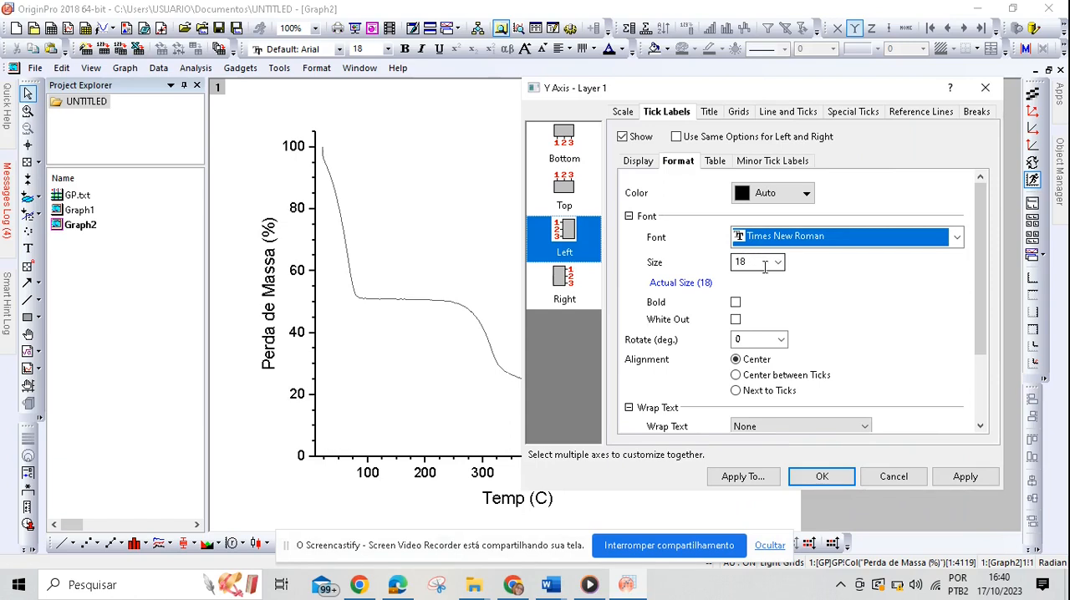
pyautogui.scroll(-4, 896, 309)
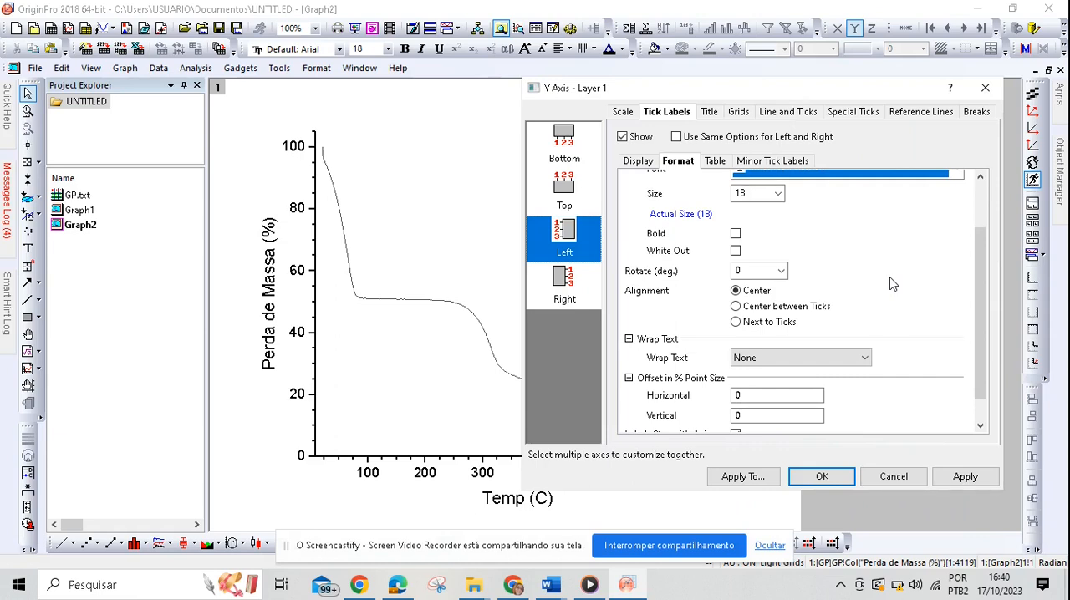
pyautogui.click(965, 476)
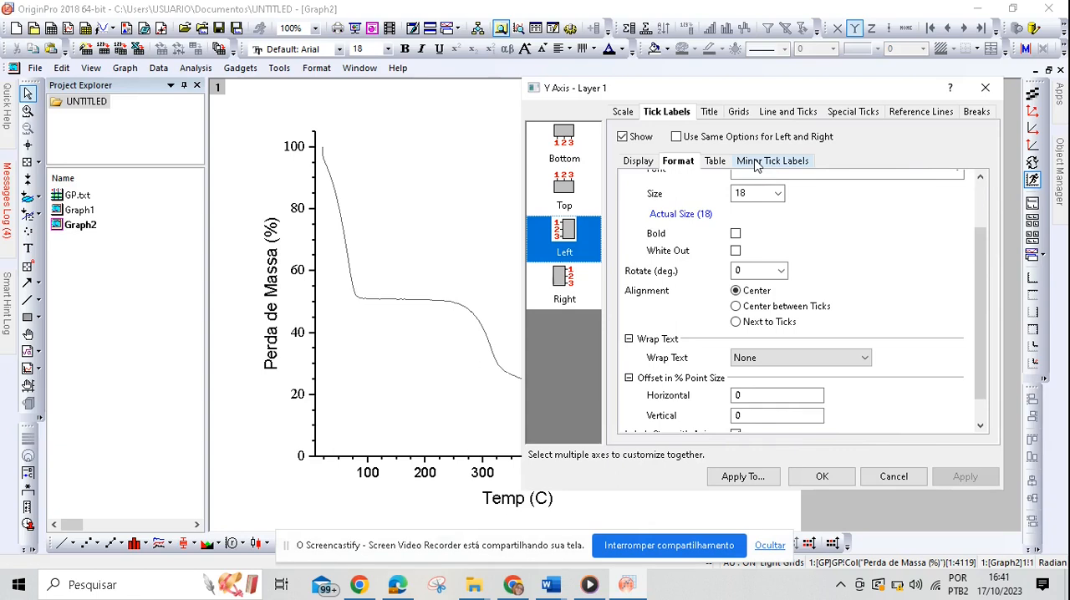
# Step: Set the left axis title text to "Perda de Massa (%)" in Times New Roman and apply it
pyautogui.click(709, 112)
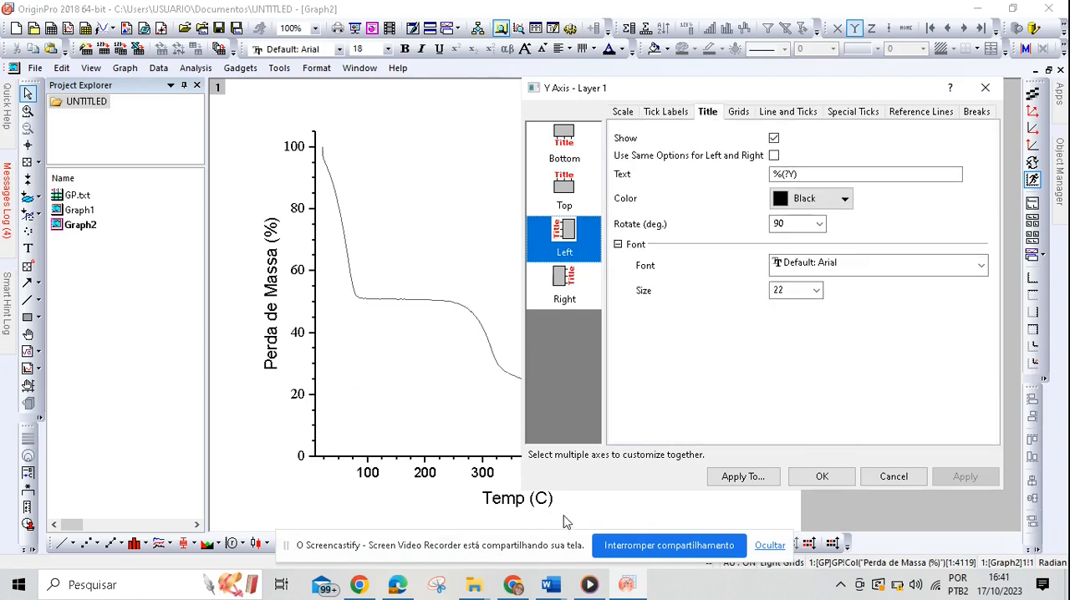
pyautogui.click(818, 172)
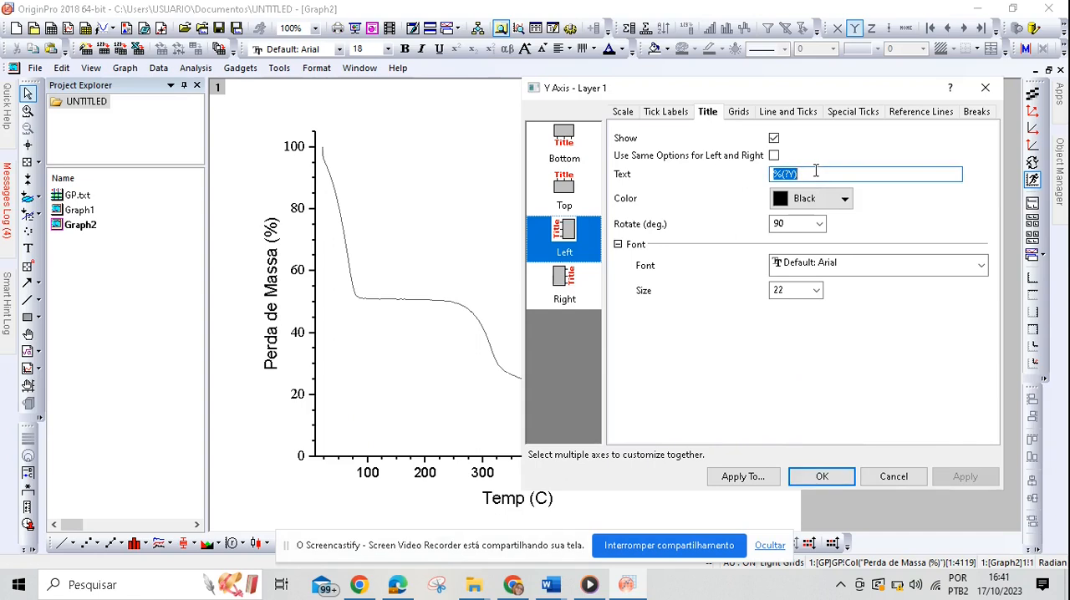
pyautogui.press('Delete')
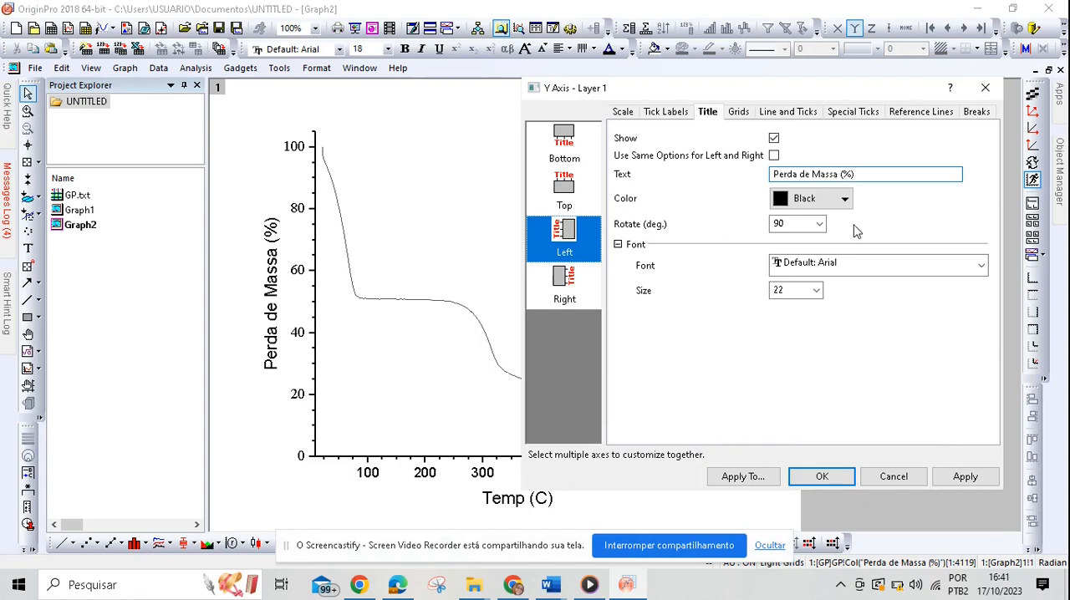
pyautogui.click(879, 267)
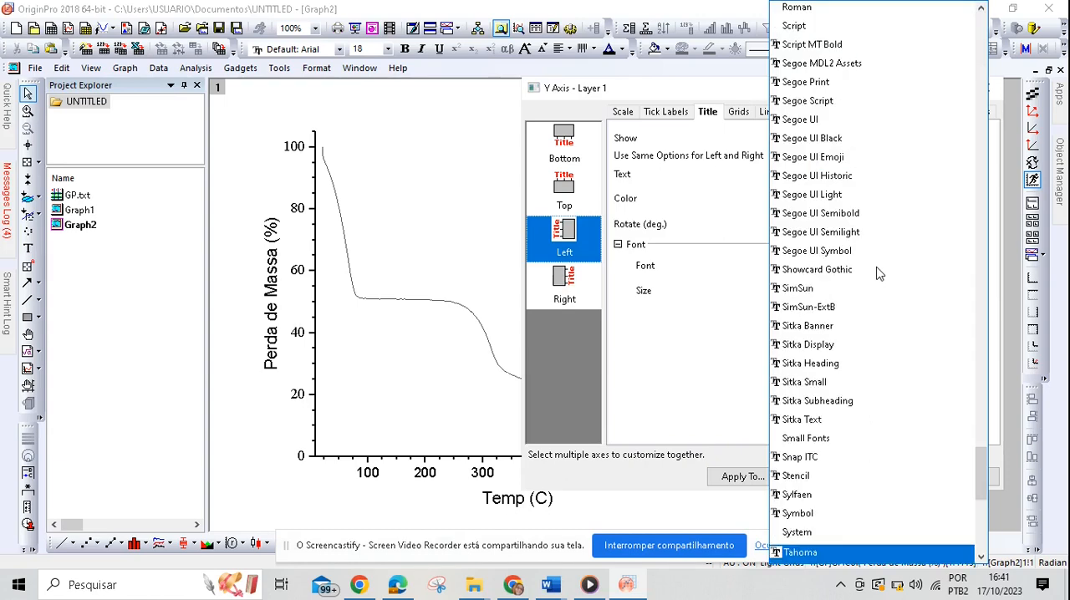
pyautogui.press('t')
pyautogui.press('t')
pyautogui.press('t')
pyautogui.press('Return')
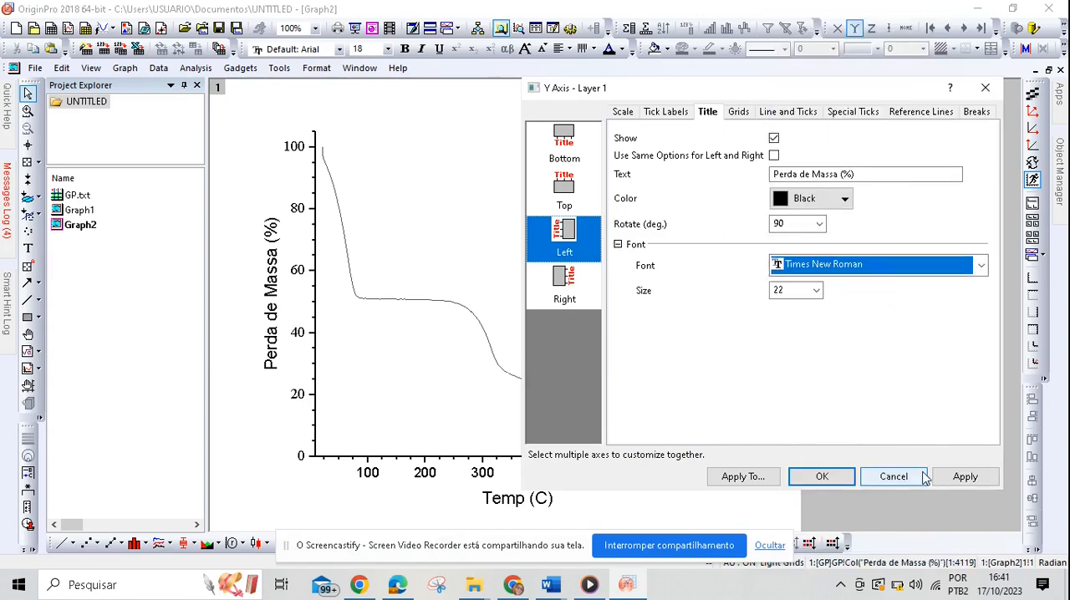
pyautogui.click(963, 477)
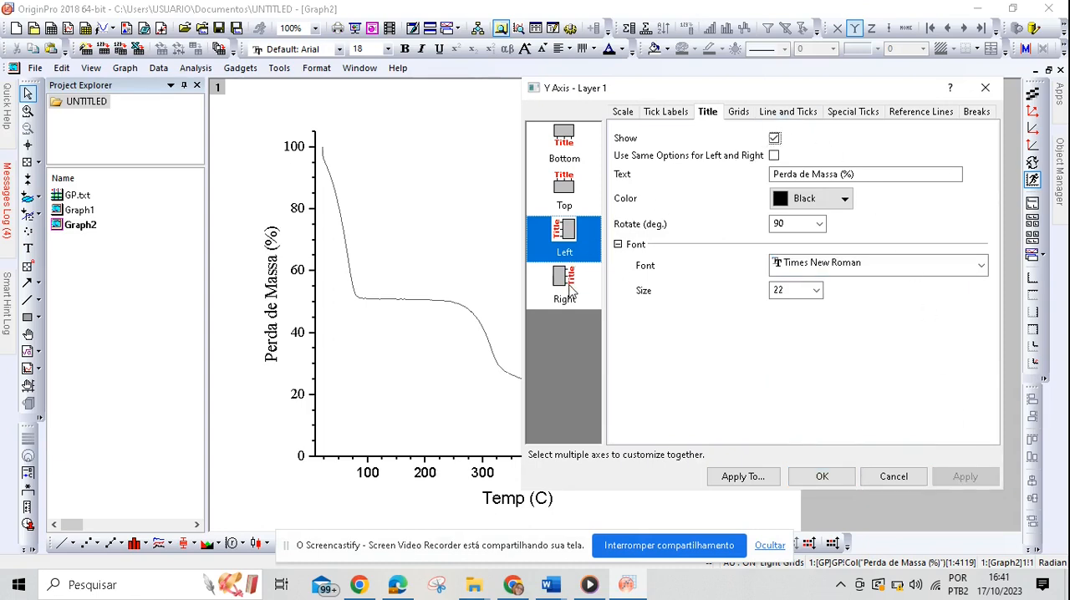
# Step: Set the bottom axis title text to "Temperatura (° C)" in Times New Roman and apply it
pyautogui.click(568, 136)
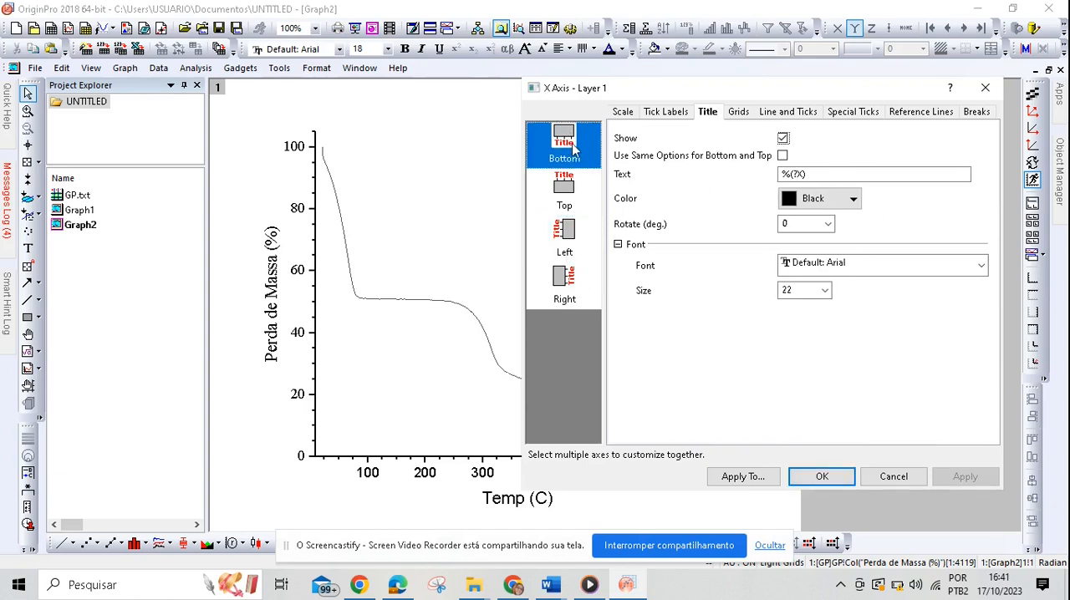
pyautogui.doubleClick(802, 174)
pyautogui.press('BackSpace')
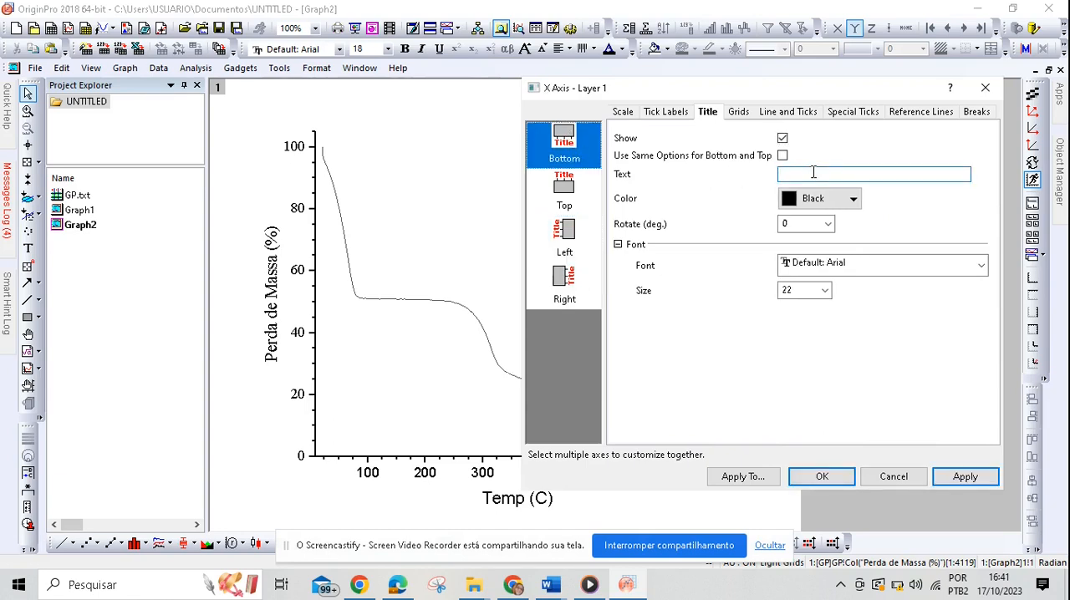
pyautogui.write('Temperatura (° C')
pyautogui.click(848, 266)
pyautogui.press('t')
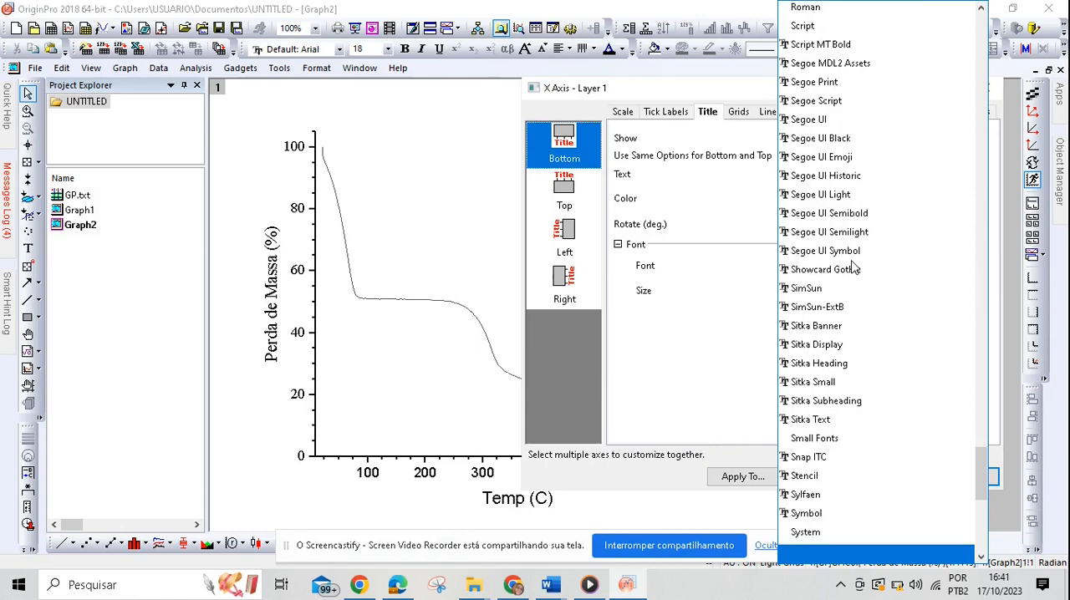
pyautogui.press('Down')
pyautogui.press('Down')
pyautogui.press('Return')
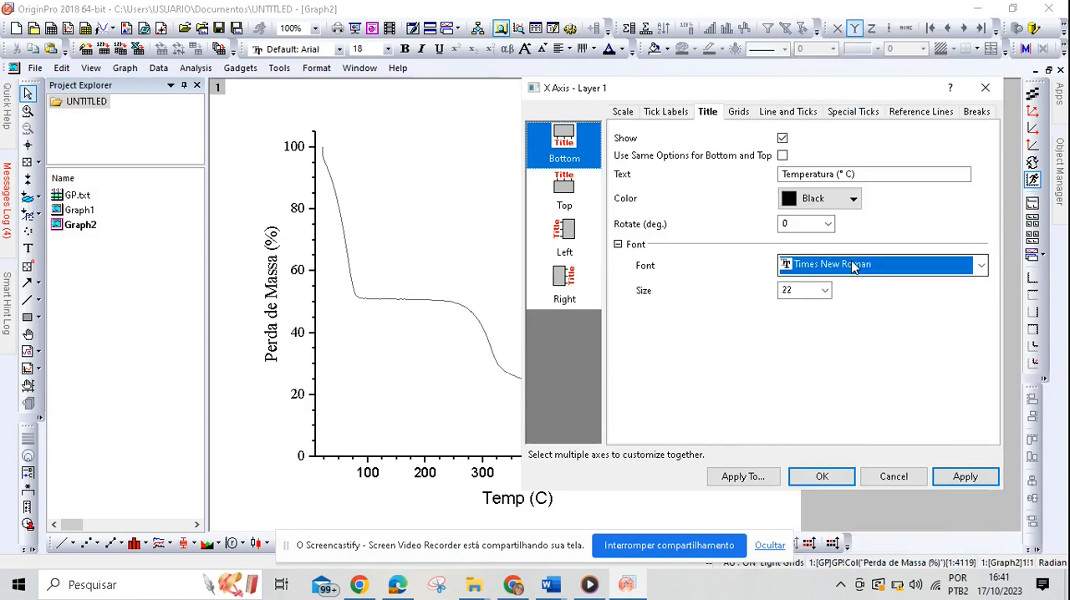
pyautogui.click(965, 476)
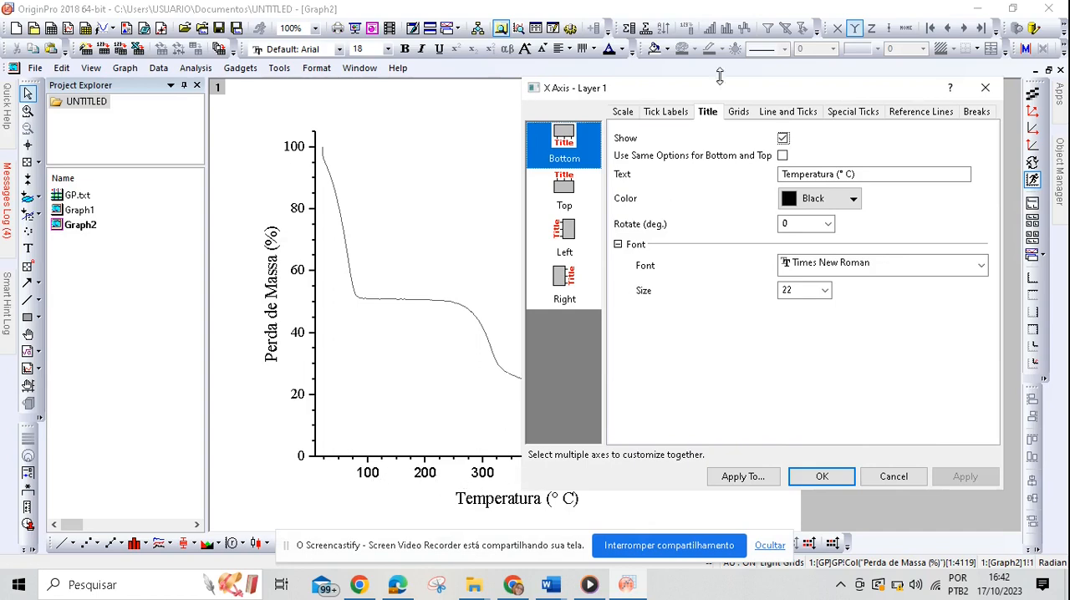
# Step: Change the bottom axis tick label font to Times New Roman and apply it
pyautogui.click(678, 111)
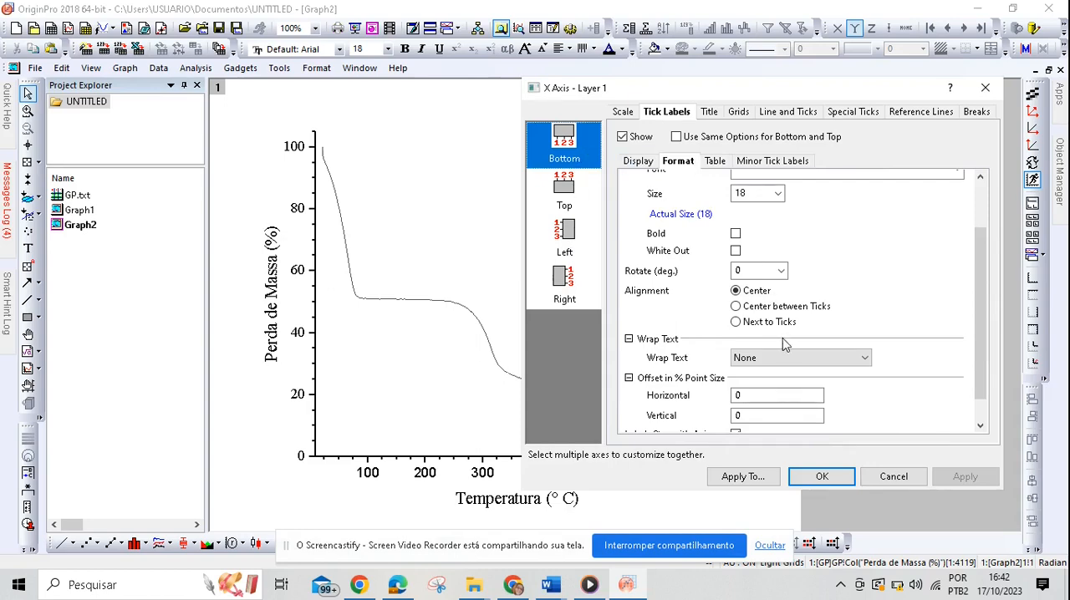
pyautogui.scroll(2, 785, 343)
pyautogui.click(818, 241)
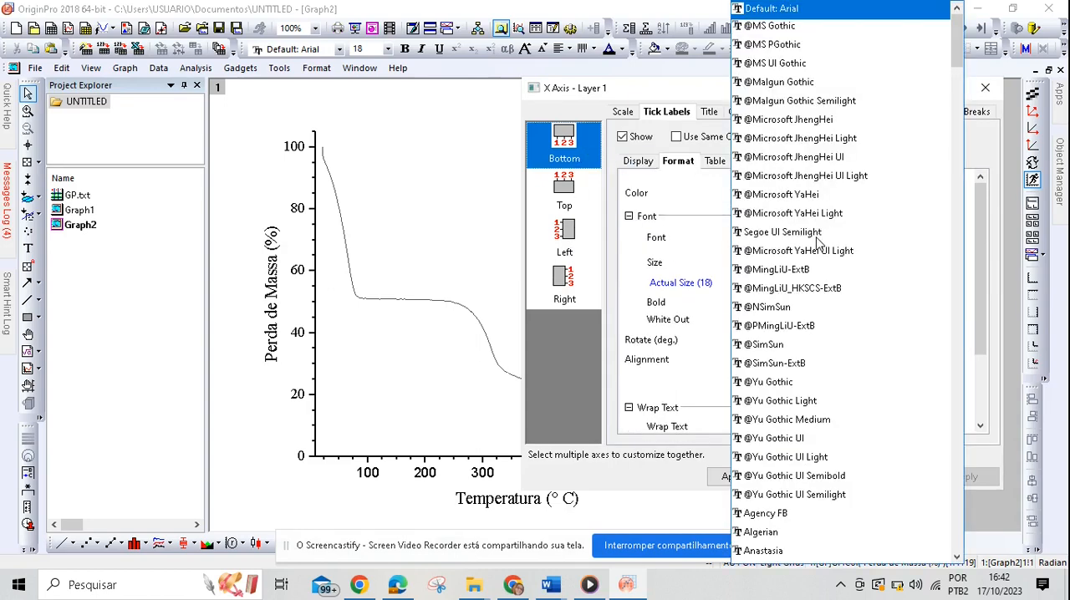
pyautogui.press('t')
pyautogui.press('t')
pyautogui.press('t')
pyautogui.press('t')
pyautogui.press('Return')
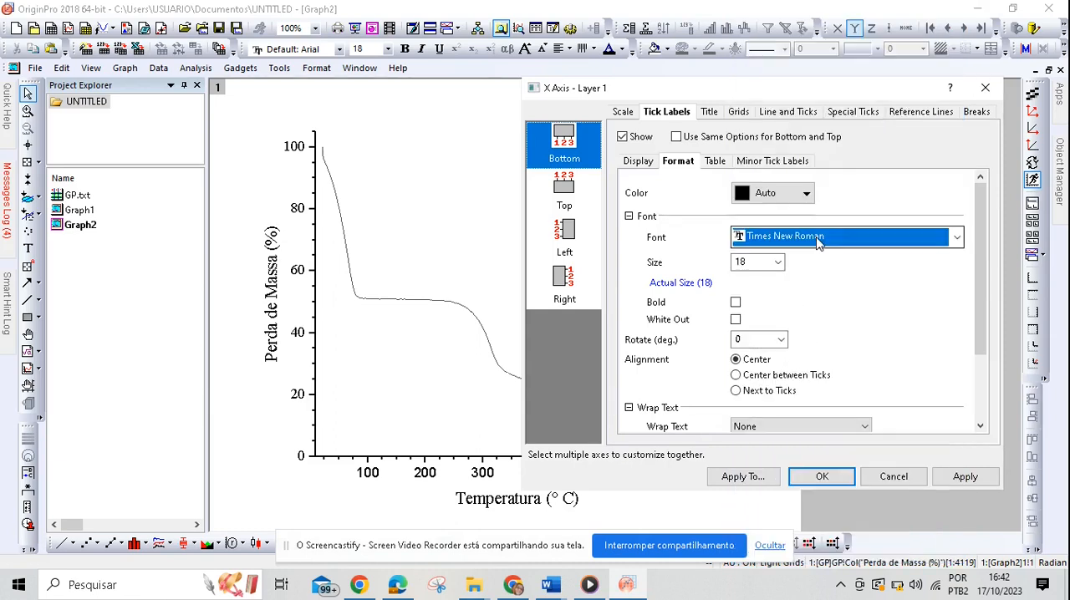
pyautogui.click(965, 477)
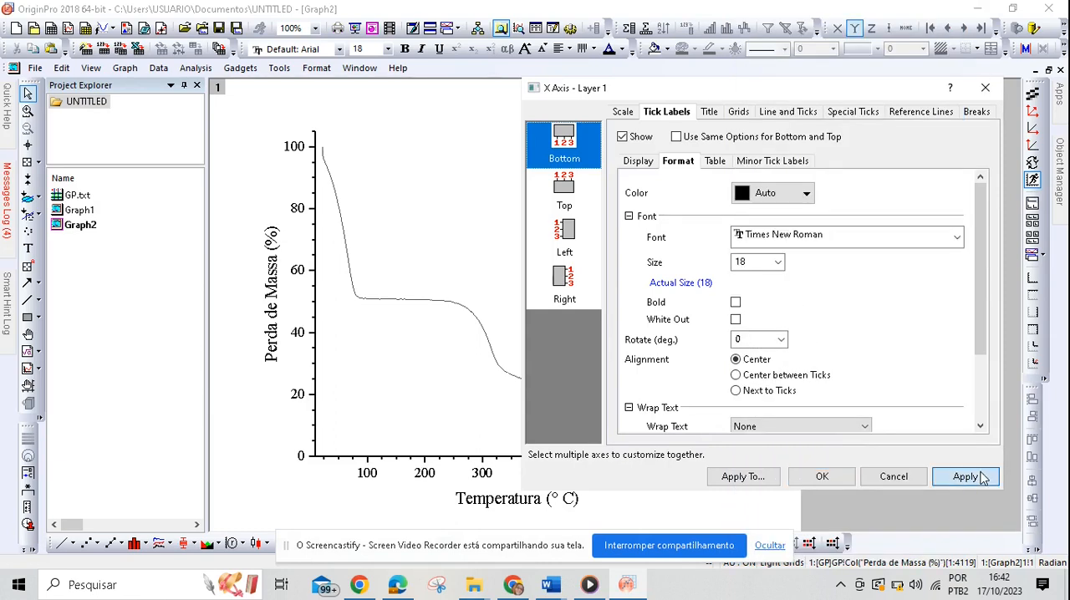
# Step: Show the top axis line with major and minor tick styles set to None, and apply it
pyautogui.click(743, 114)
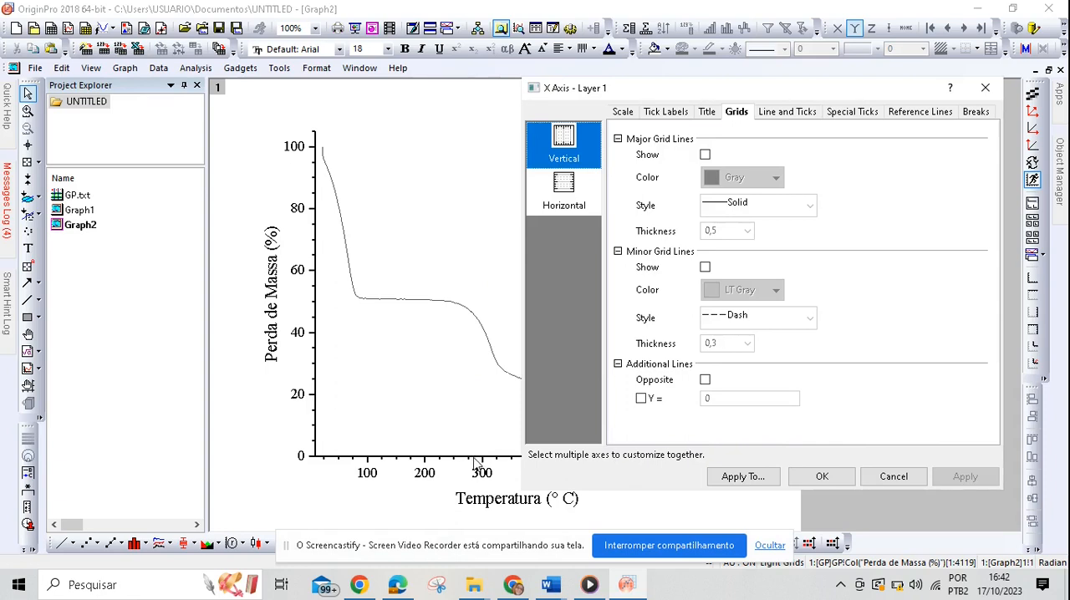
pyautogui.click(772, 116)
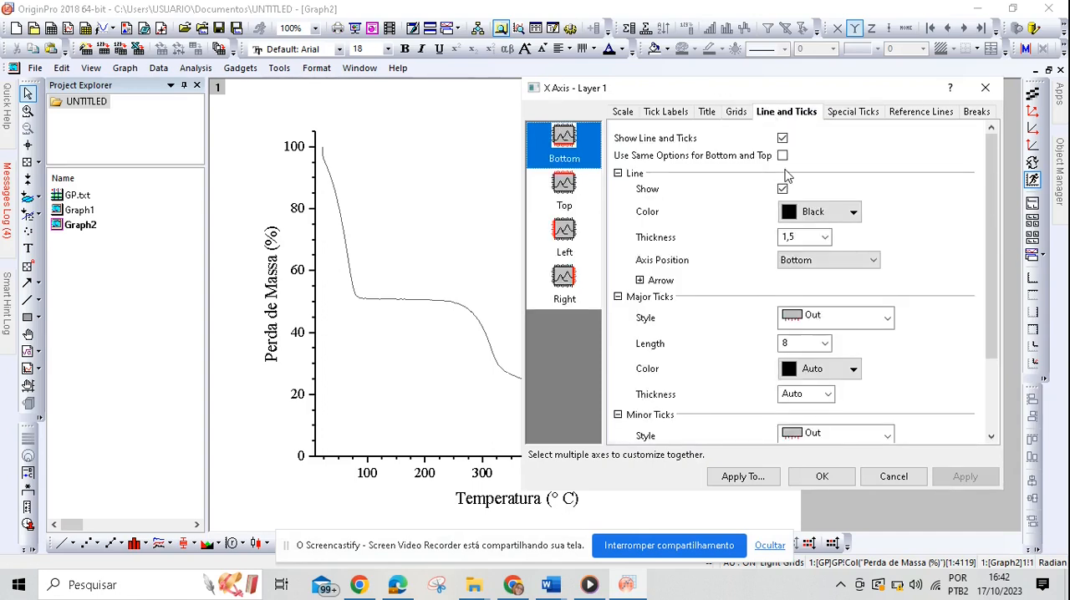
pyautogui.click(571, 191)
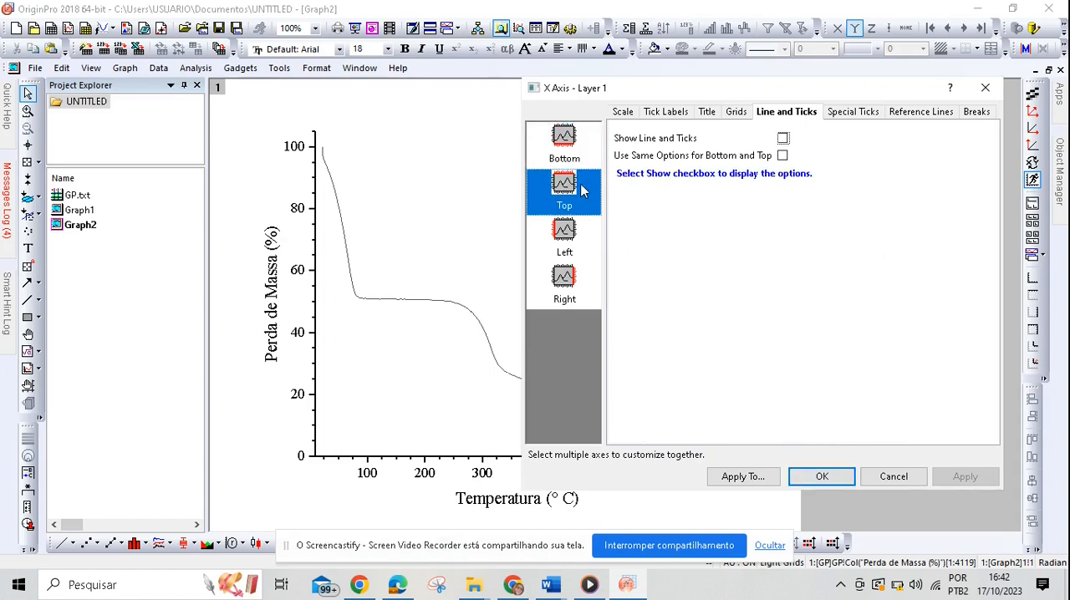
pyautogui.click(783, 139)
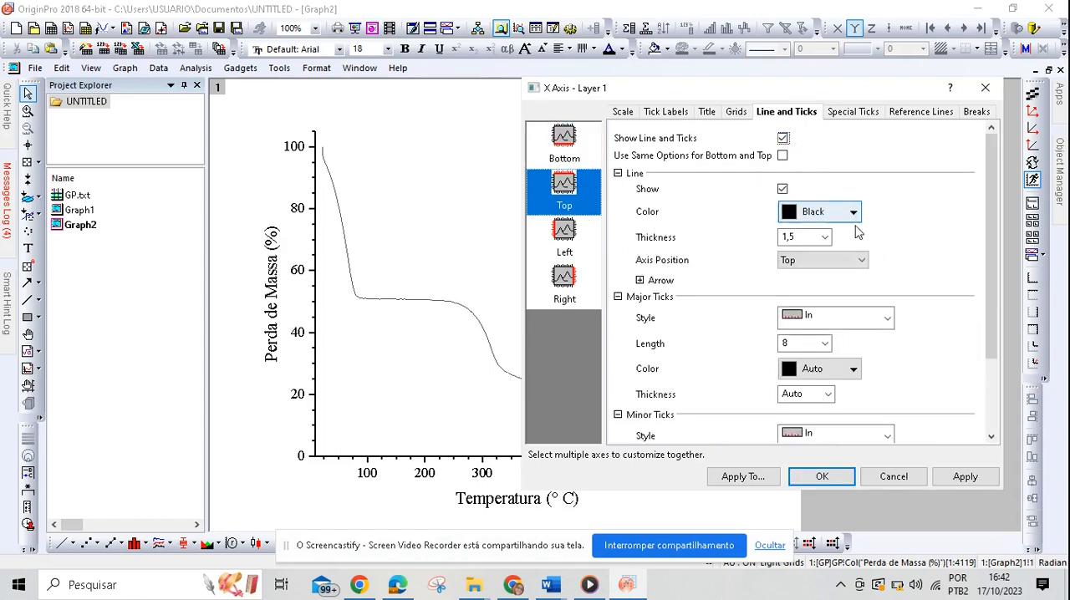
pyautogui.click(888, 319)
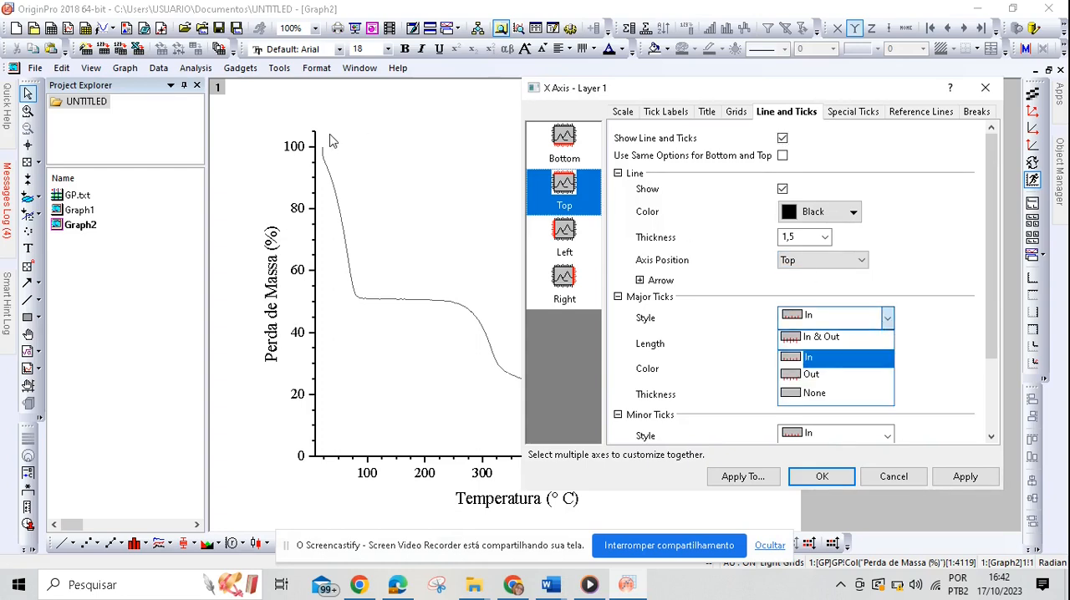
pyautogui.click(825, 395)
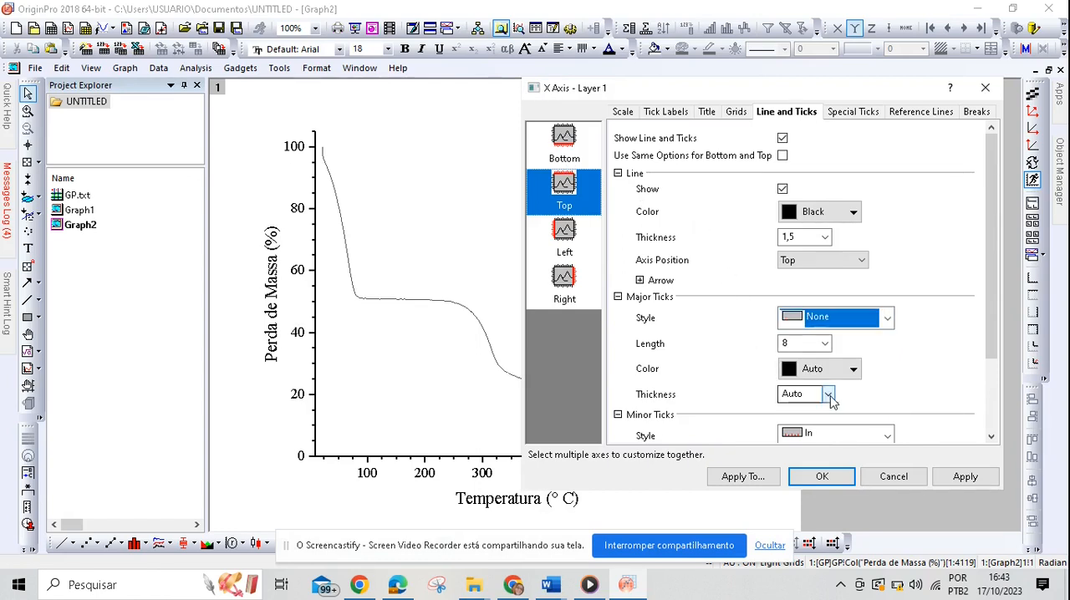
pyautogui.click(887, 436)
pyautogui.click(840, 508)
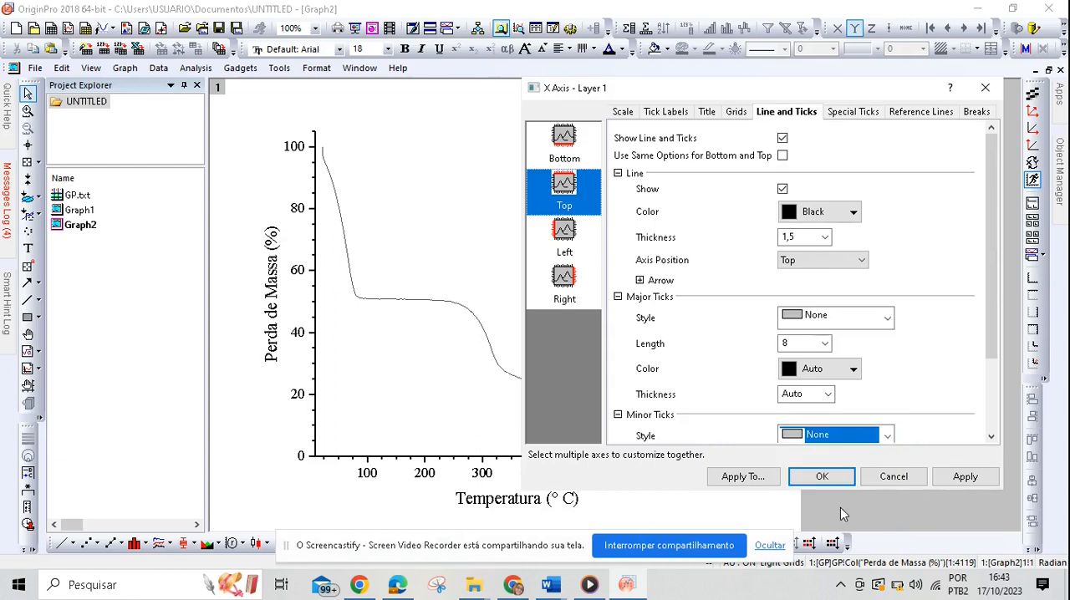
pyautogui.scroll(-1, 907, 410)
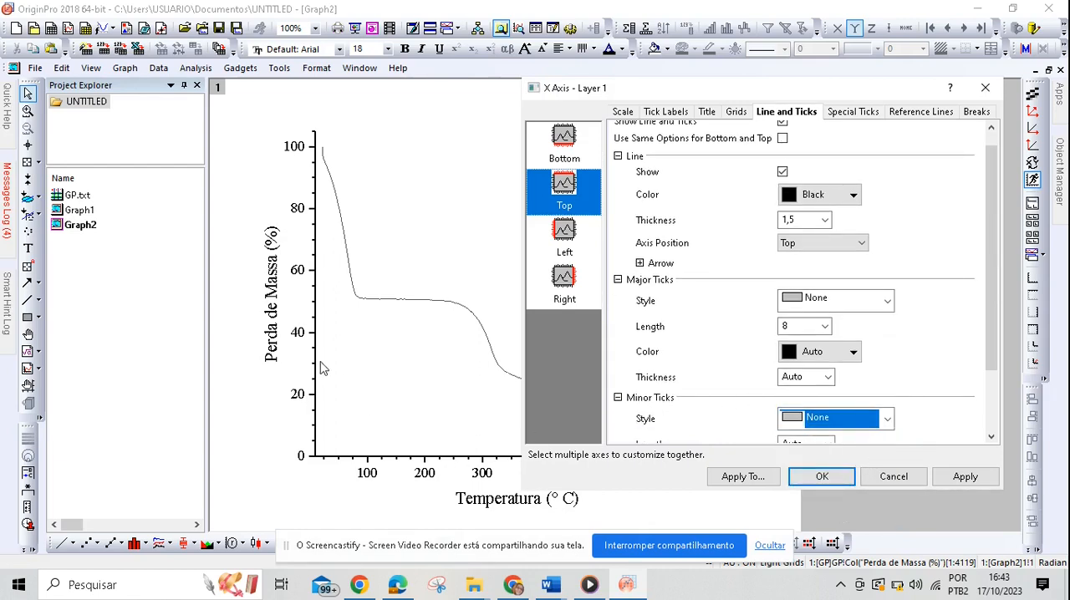
pyautogui.click(962, 479)
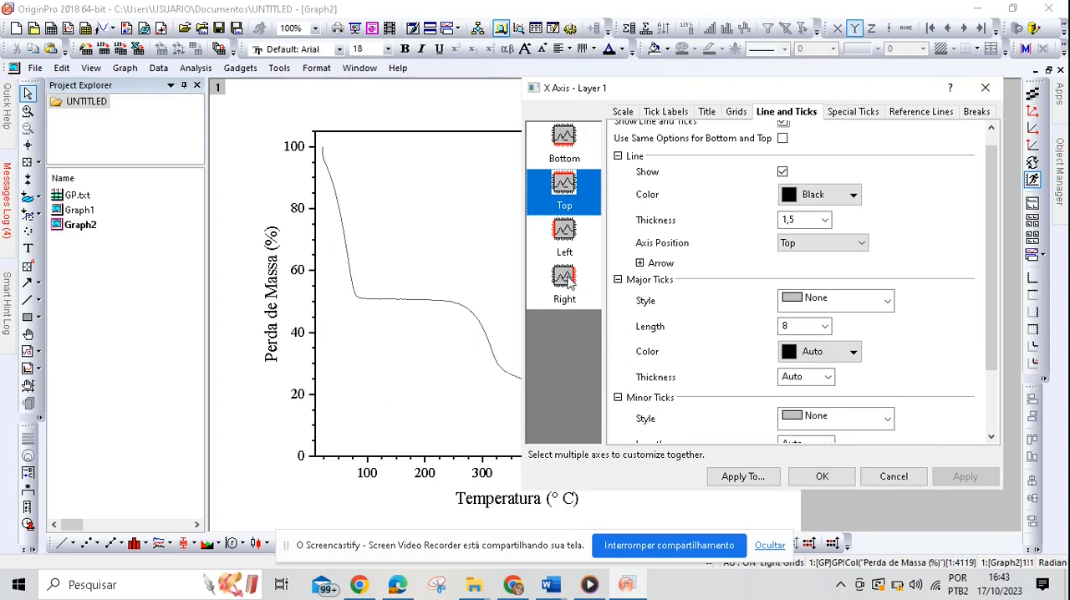
# Step: Show the right axis line with major and minor tick styles set to None, and apply it
pyautogui.click(566, 281)
pyautogui.click(774, 138)
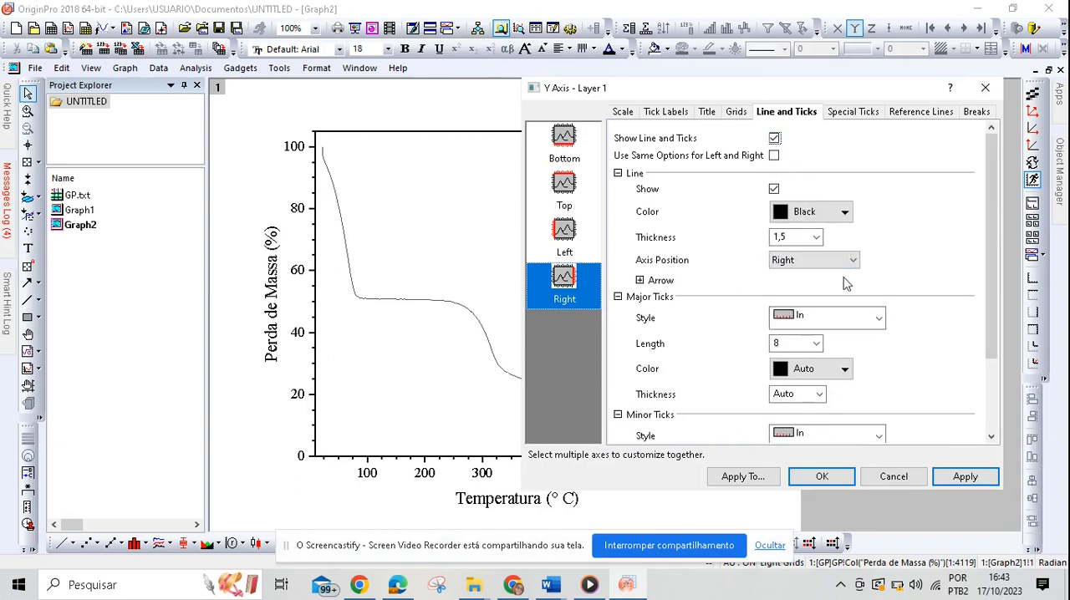
pyautogui.click(878, 318)
pyautogui.click(802, 371)
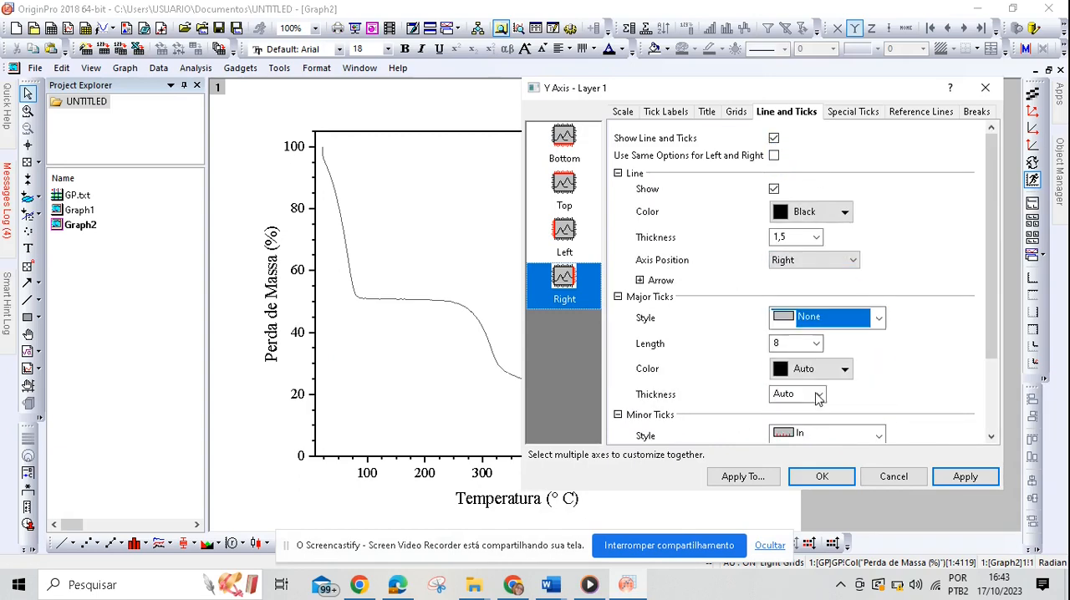
pyautogui.click(879, 438)
pyautogui.click(873, 510)
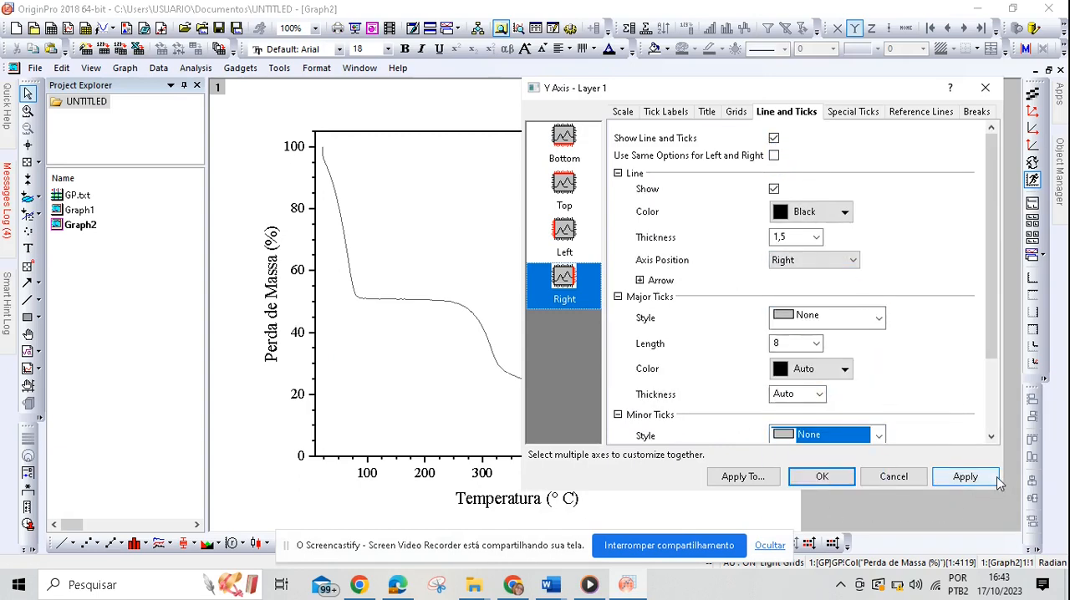
pyautogui.click(985, 480)
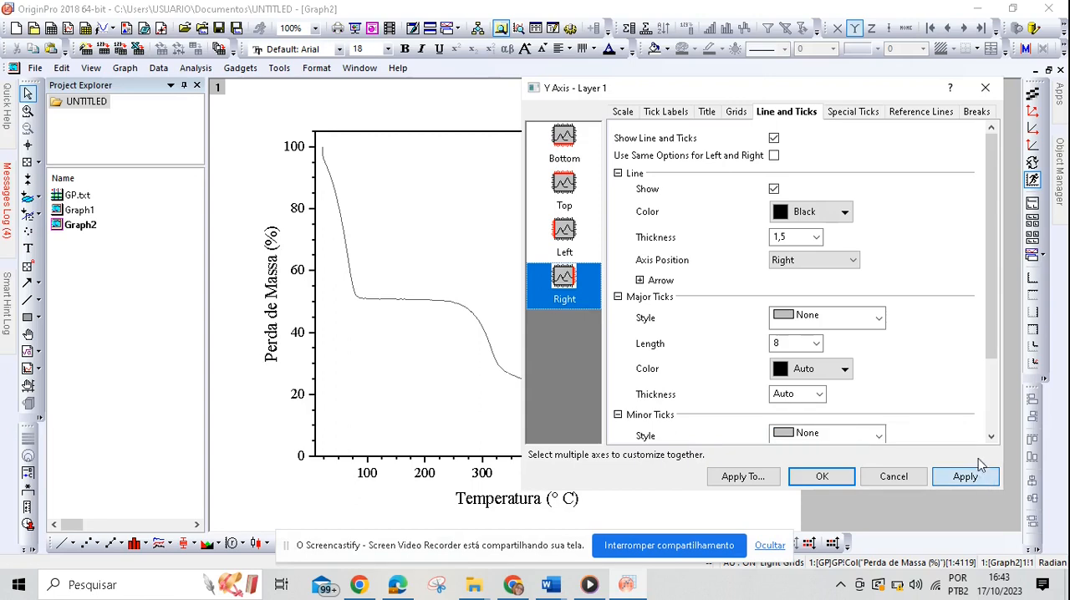
pyautogui.click(987, 89)
# Step: Move the legend inside the upper-right corner of the plot frame and set its frame to None
pyautogui.moveTo(767, 117); pyautogui.dragTo(645, 158)
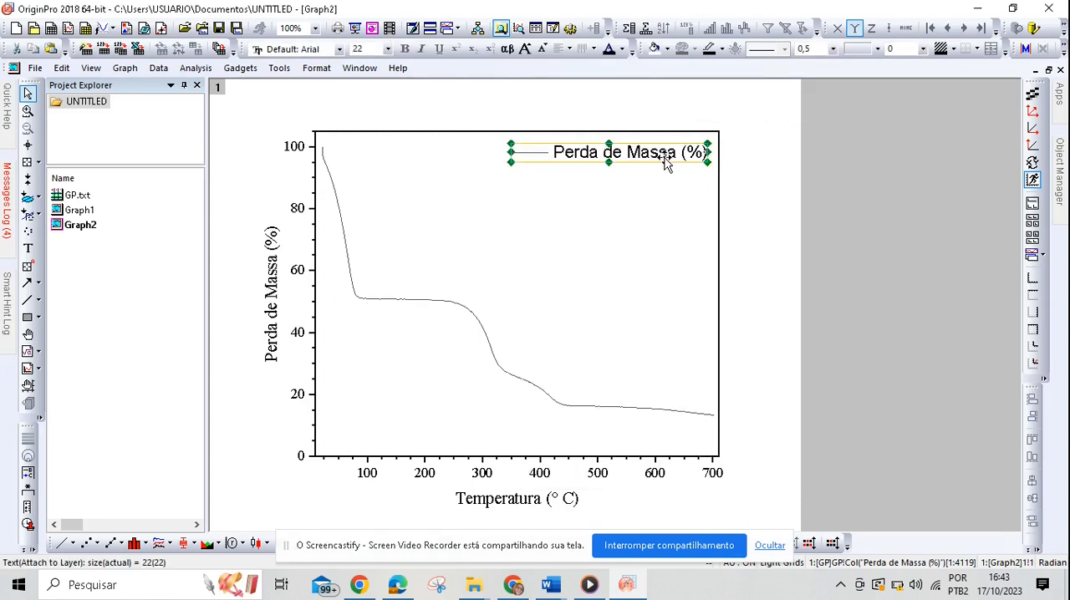
pyautogui.click(666, 234)
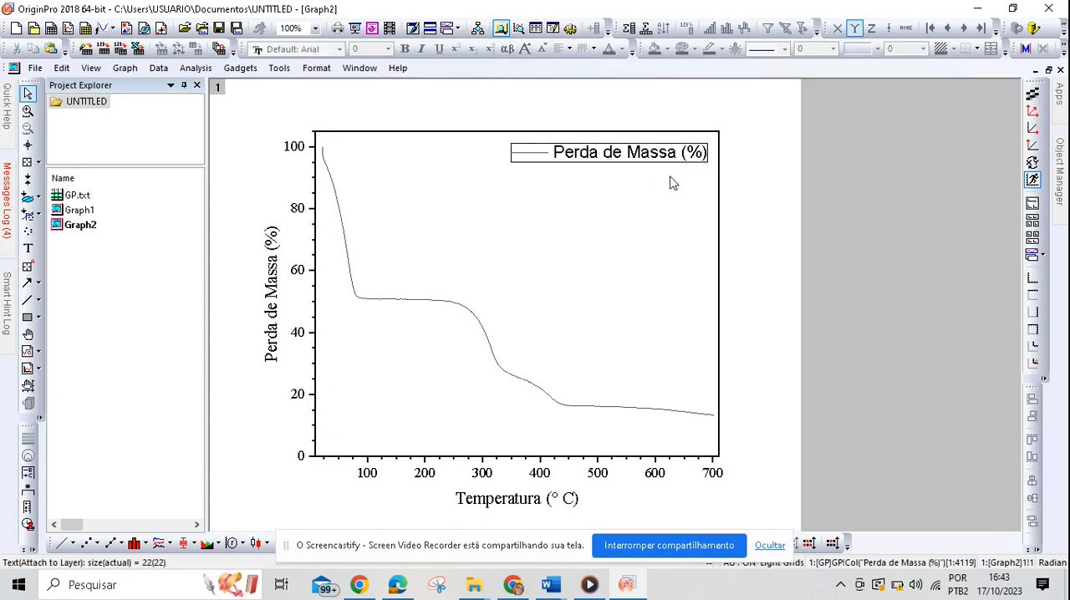
pyautogui.click(640, 158)
pyautogui.doubleClick(640, 159)
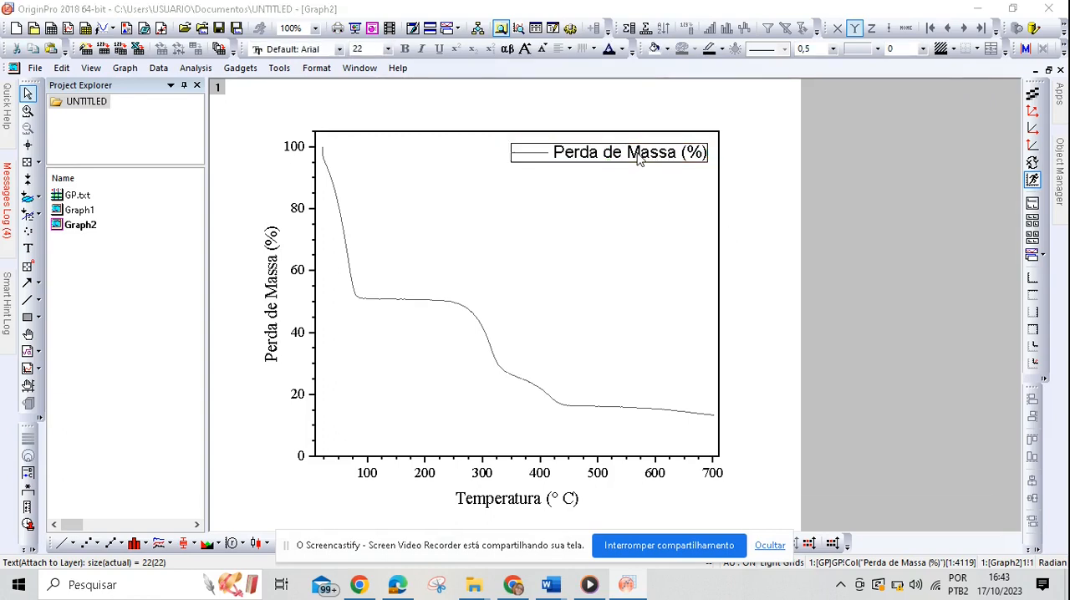
pyautogui.click(608, 109)
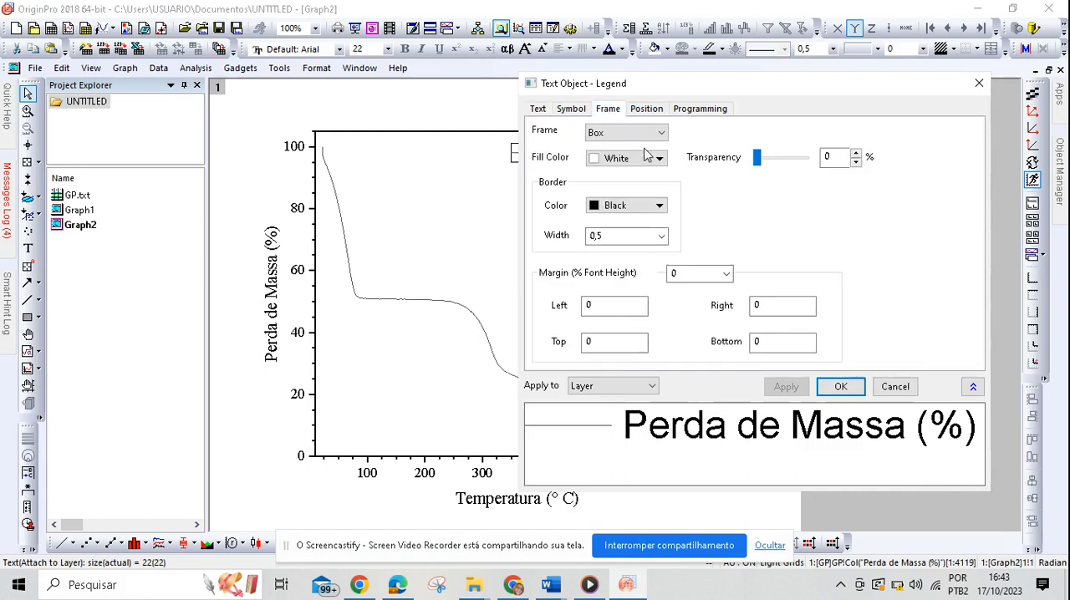
pyautogui.click(660, 134)
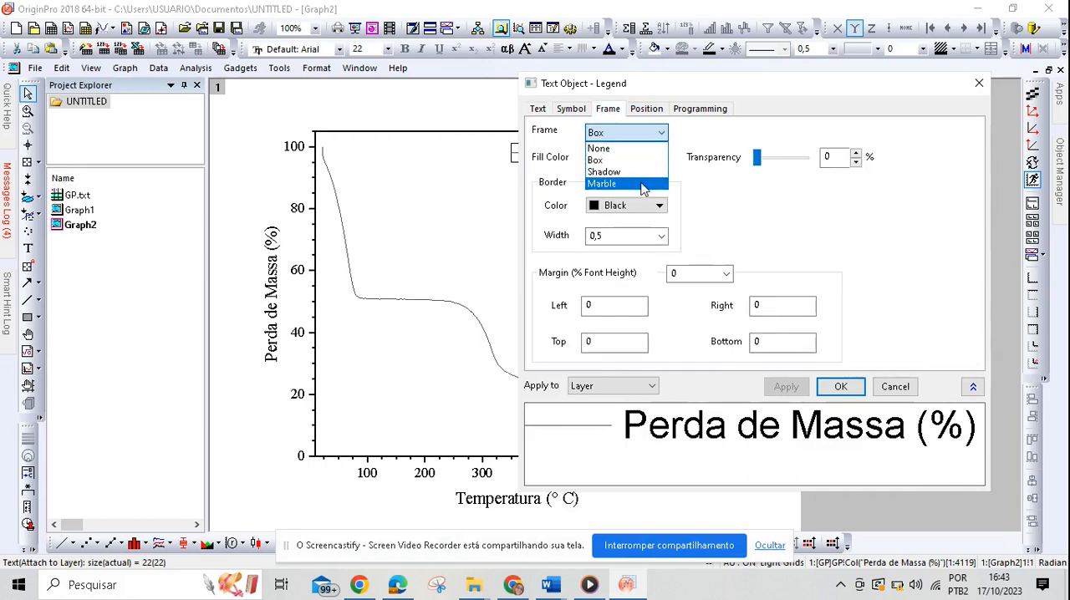
pyautogui.click(606, 148)
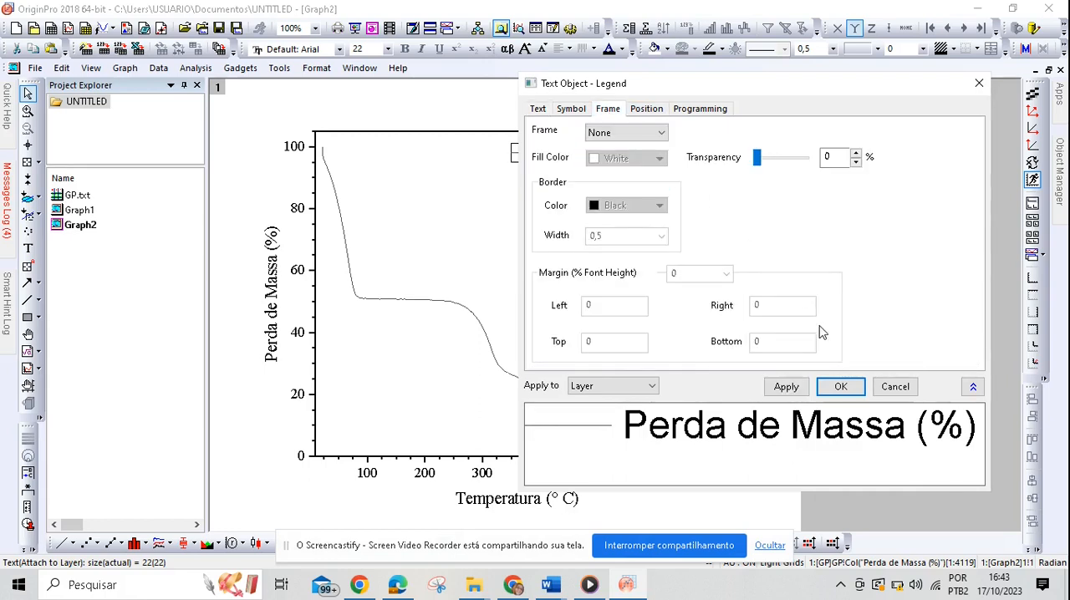
pyautogui.click(841, 390)
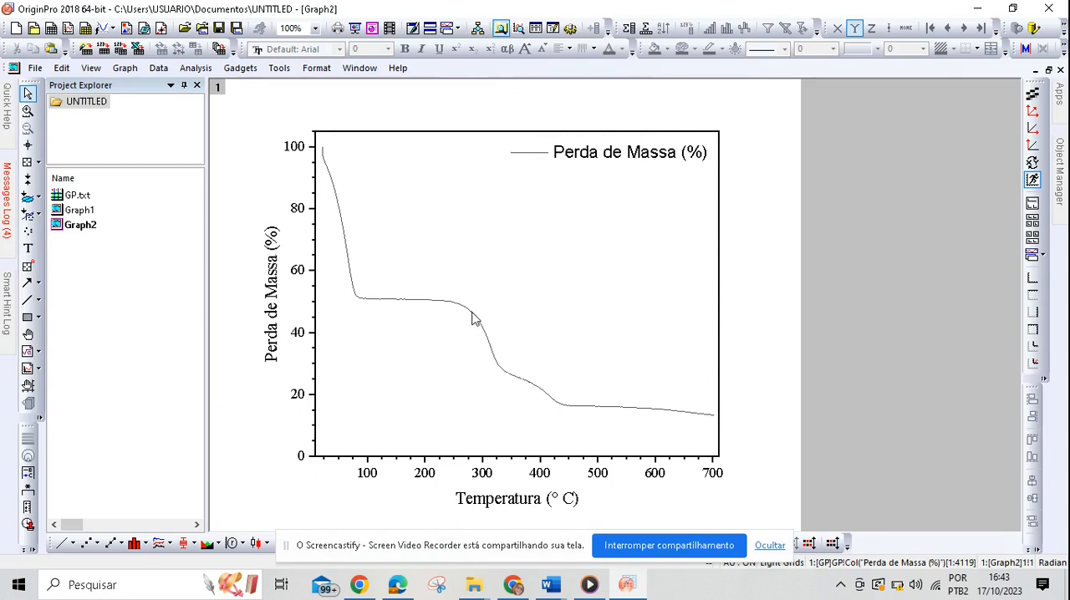
# Step: Replace the legend's automatic label with the text "Grafite Puro", keeping the line symbol code \l(1)
pyautogui.click(651, 167)
pyautogui.doubleClick(627, 161)
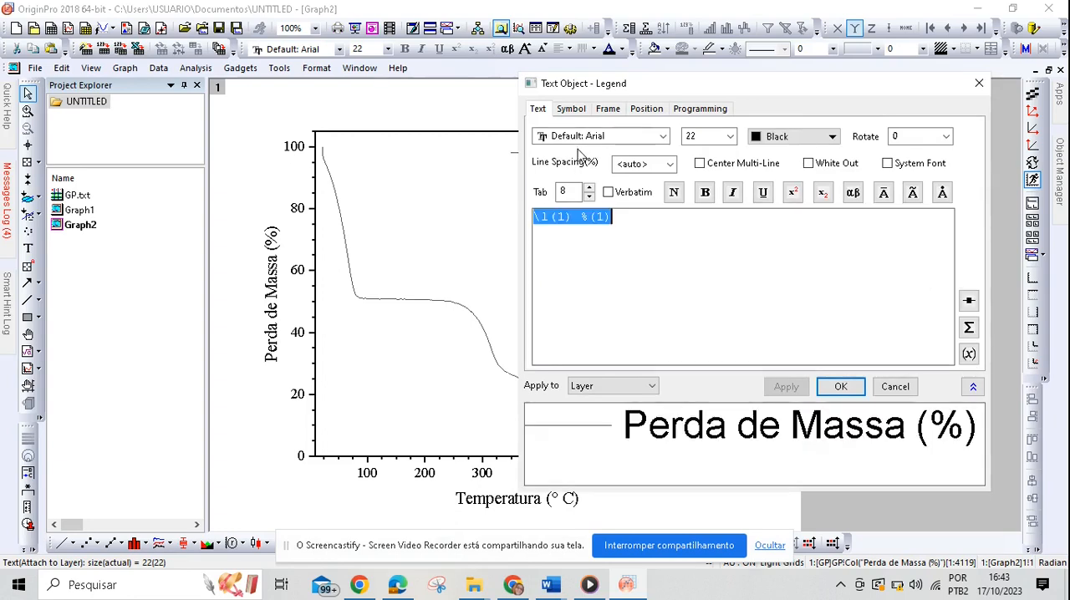
pyautogui.click(626, 219)
pyautogui.press('BackSpace')
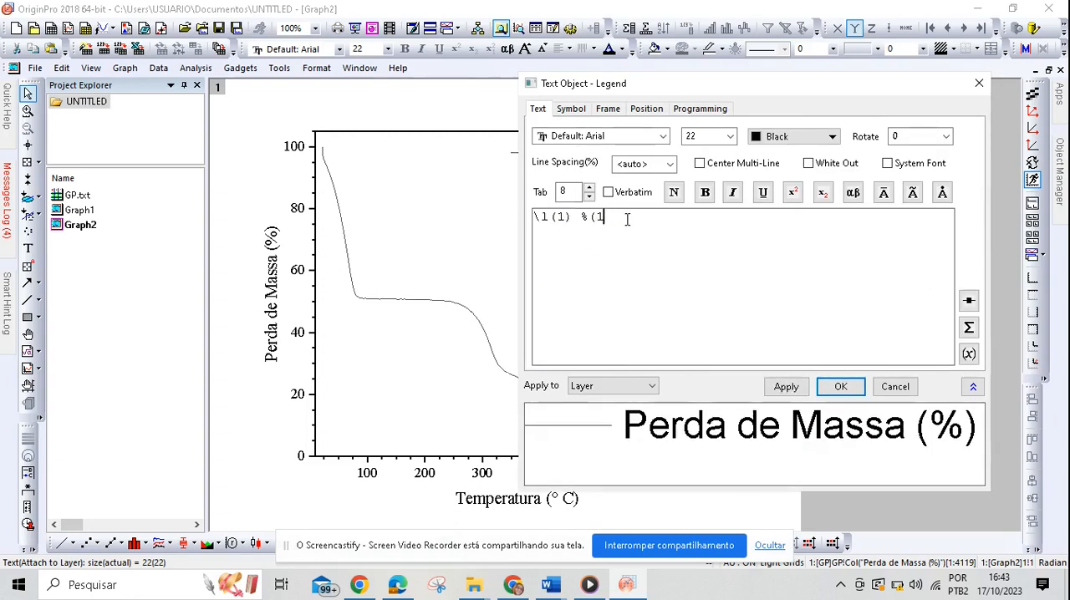
pyautogui.press('BackSpace')
pyautogui.press('BackSpace')
pyautogui.press('BackSpace')
pyautogui.press('BackSpace')
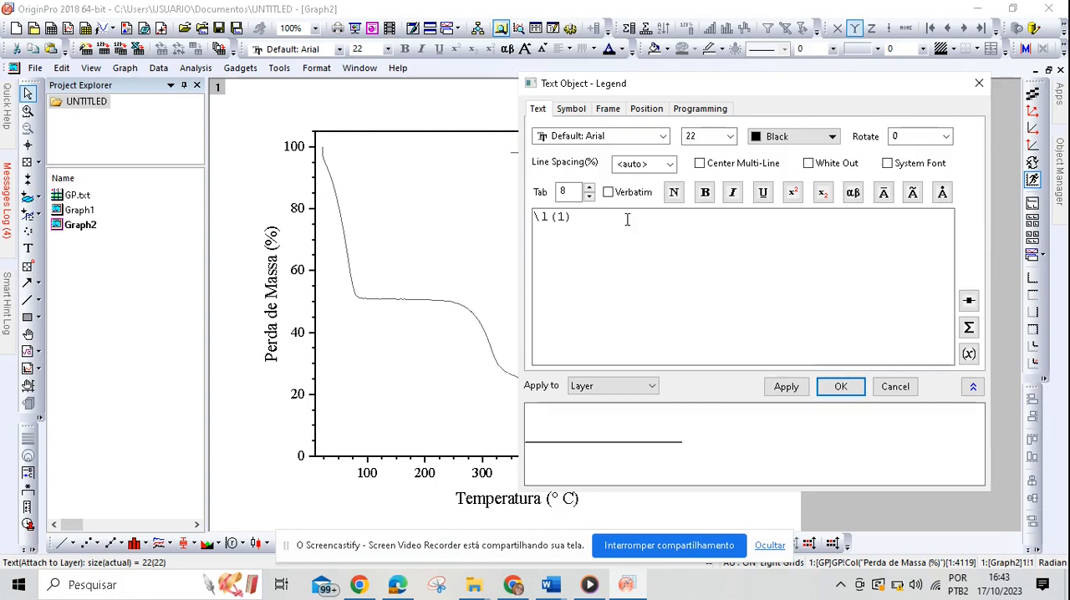
pyautogui.write('Grafit')
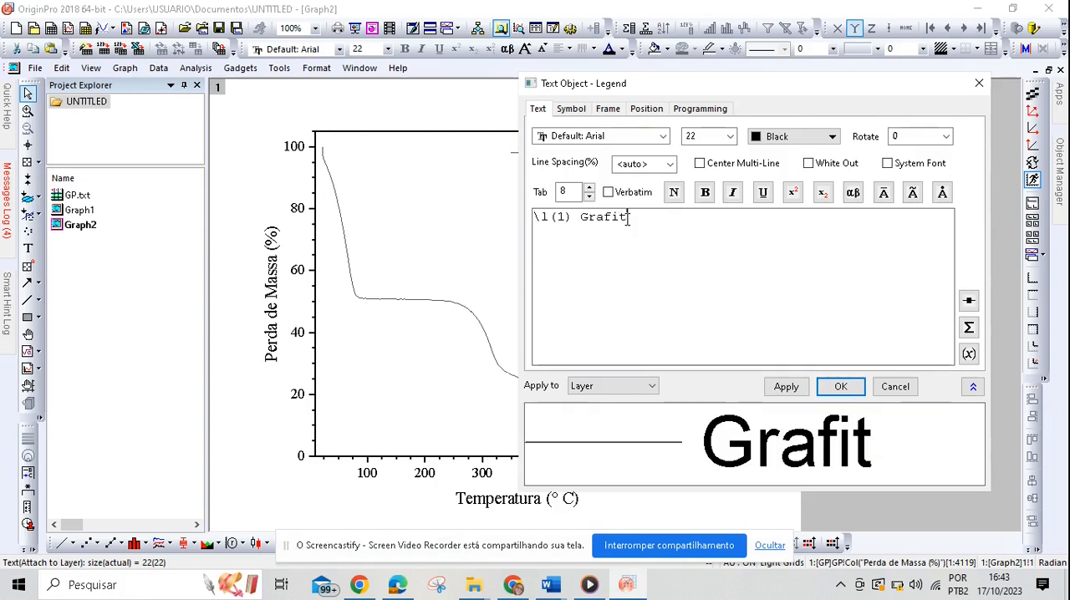
pyautogui.write('e Pu')
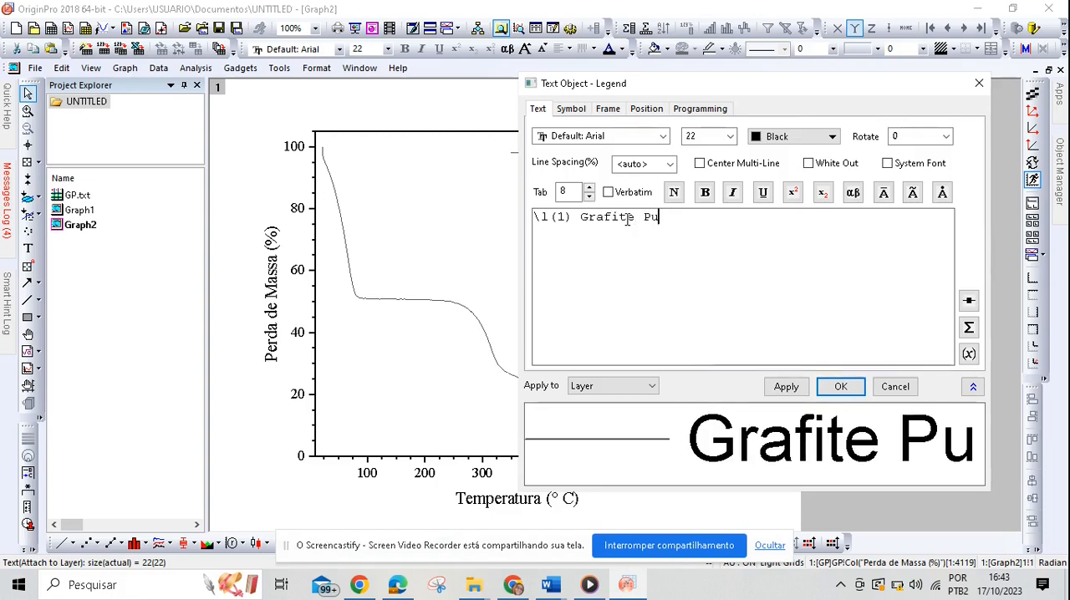
pyautogui.write('ro')
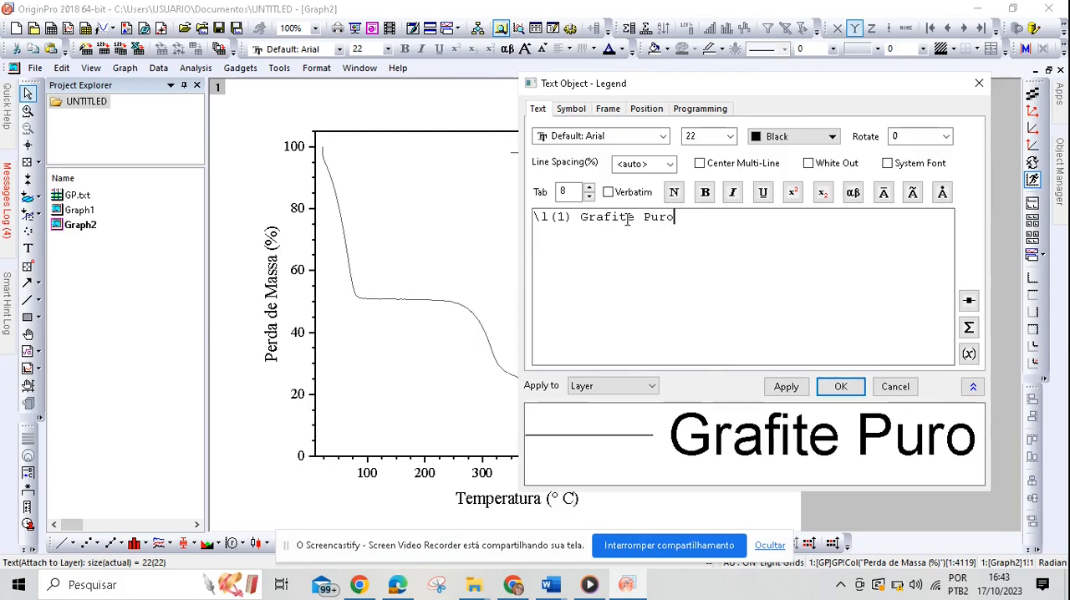
# Step: Set the legend font to Times New Roman and apply it
pyautogui.click(663, 136)
pyautogui.press('t')
pyautogui.press('t')
pyautogui.press('t')
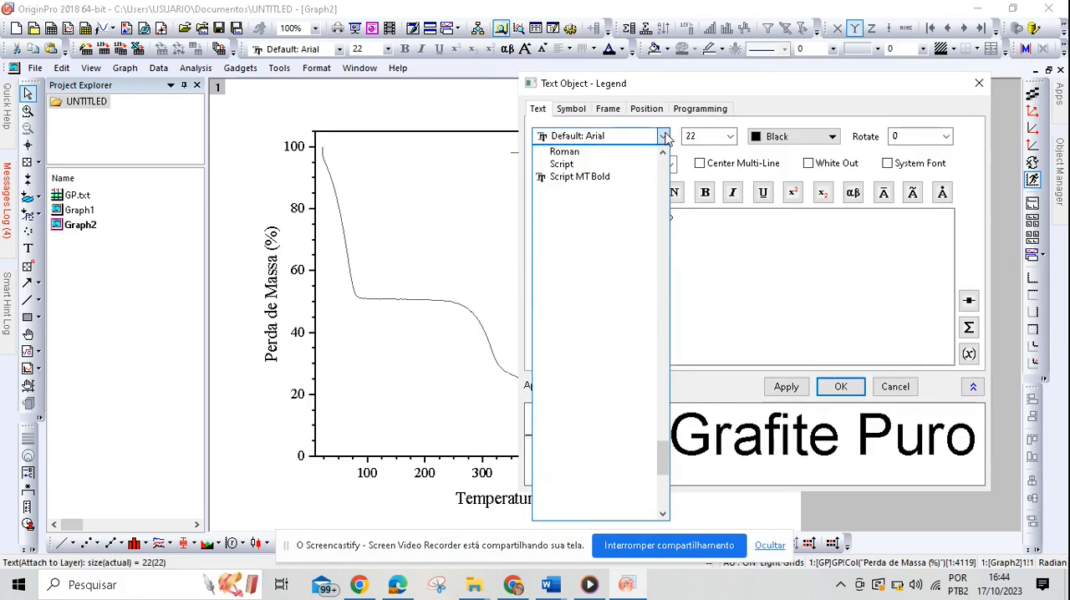
pyautogui.press('t')
pyautogui.click(665, 138)
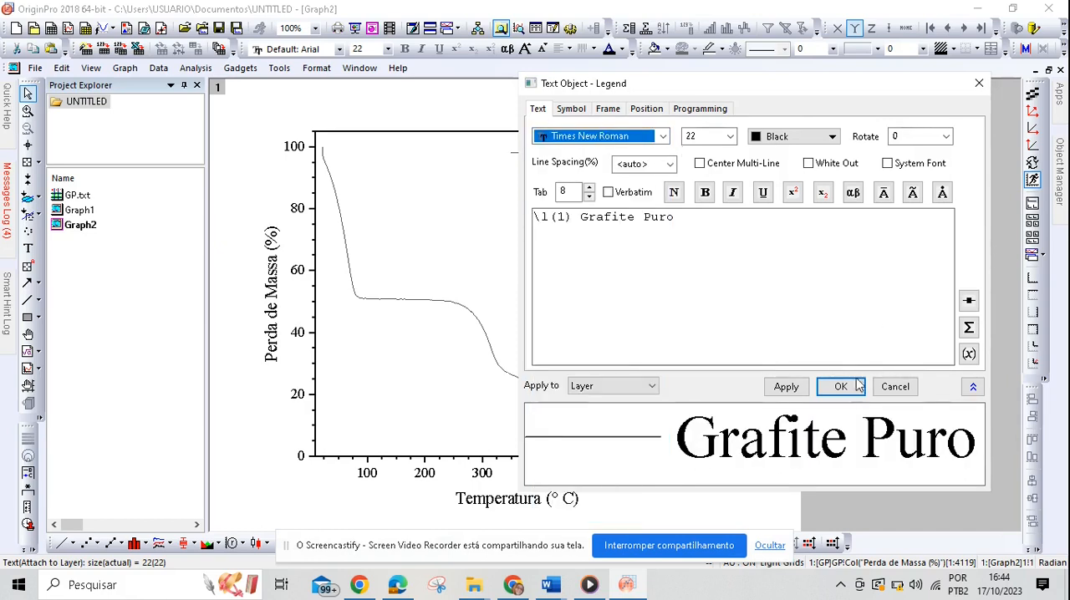
pyautogui.click(786, 386)
pyautogui.click(836, 386)
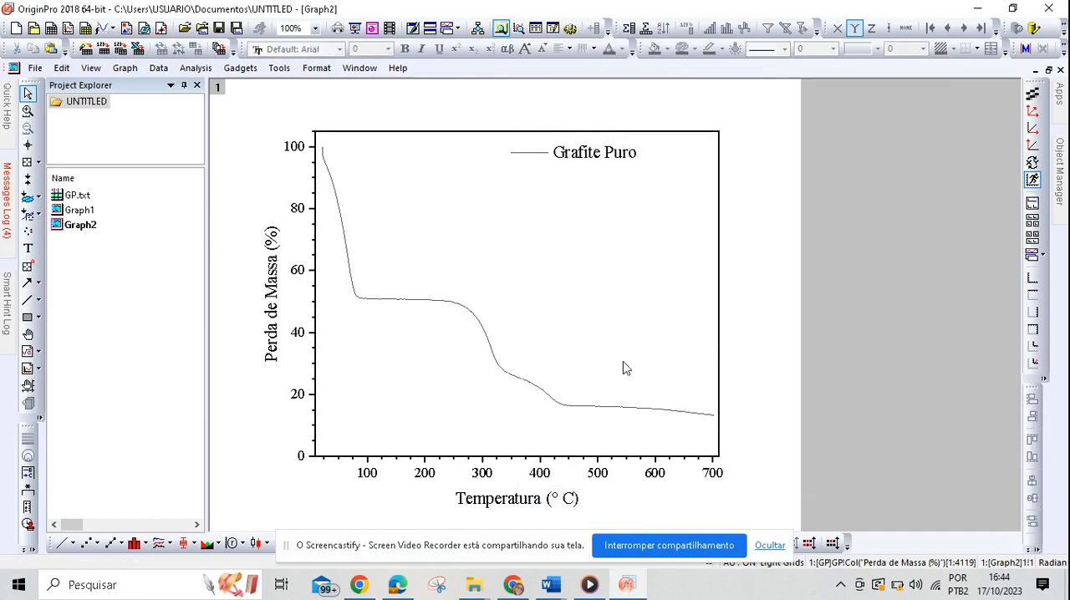
# Step: Set the mass loss curve's line width to 1 and its color to Red, and apply it
pyautogui.doubleClick(575, 411)
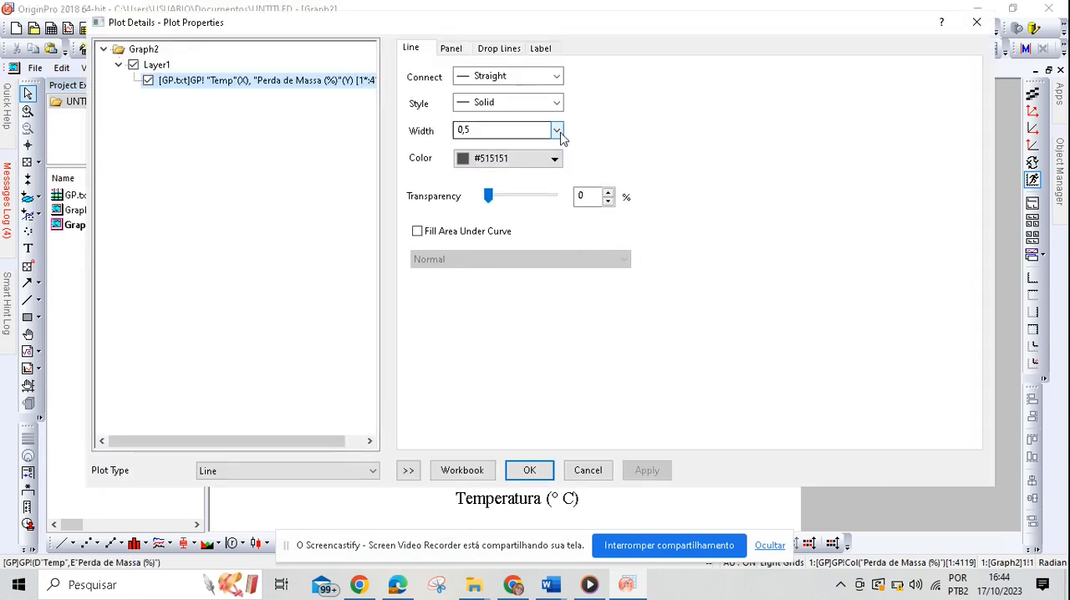
pyautogui.click(557, 132)
pyautogui.click(530, 176)
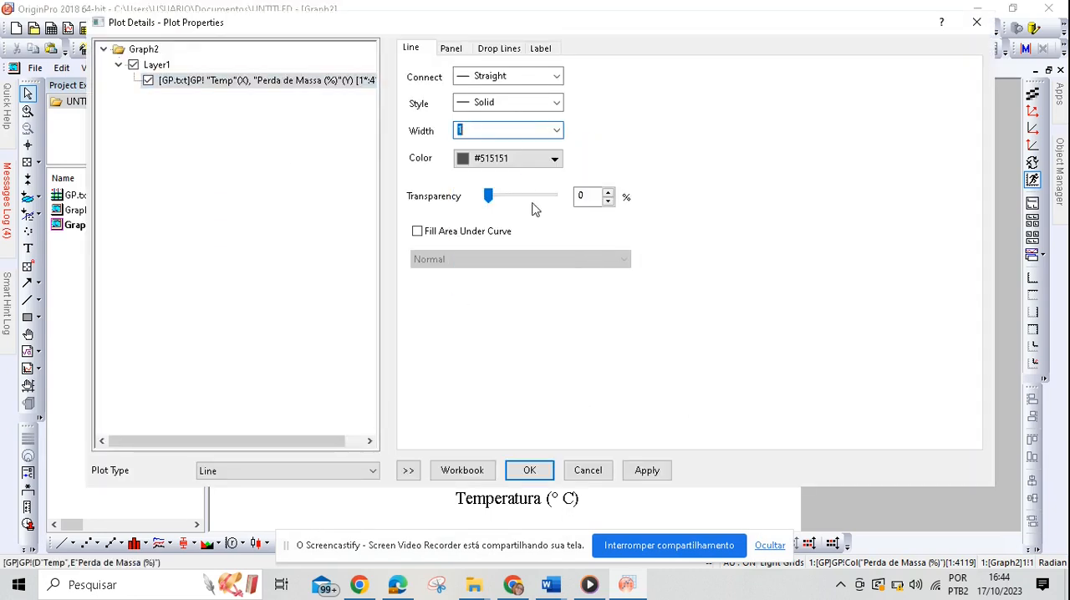
pyautogui.click(554, 158)
pyautogui.click(475, 218)
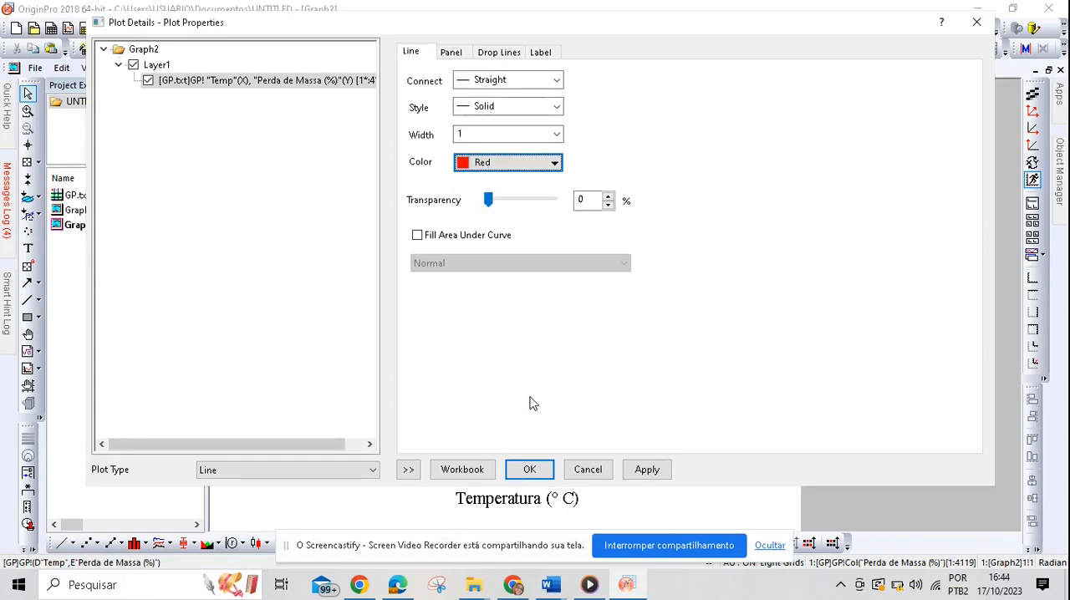
pyautogui.click(646, 469)
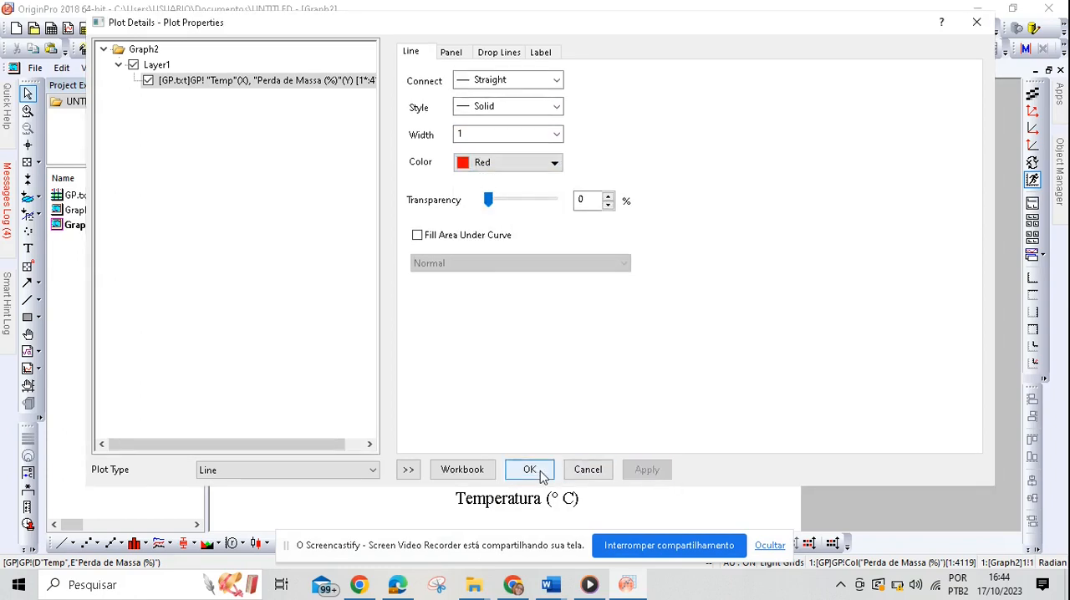
pyautogui.click(530, 470)
pyautogui.click(648, 236)
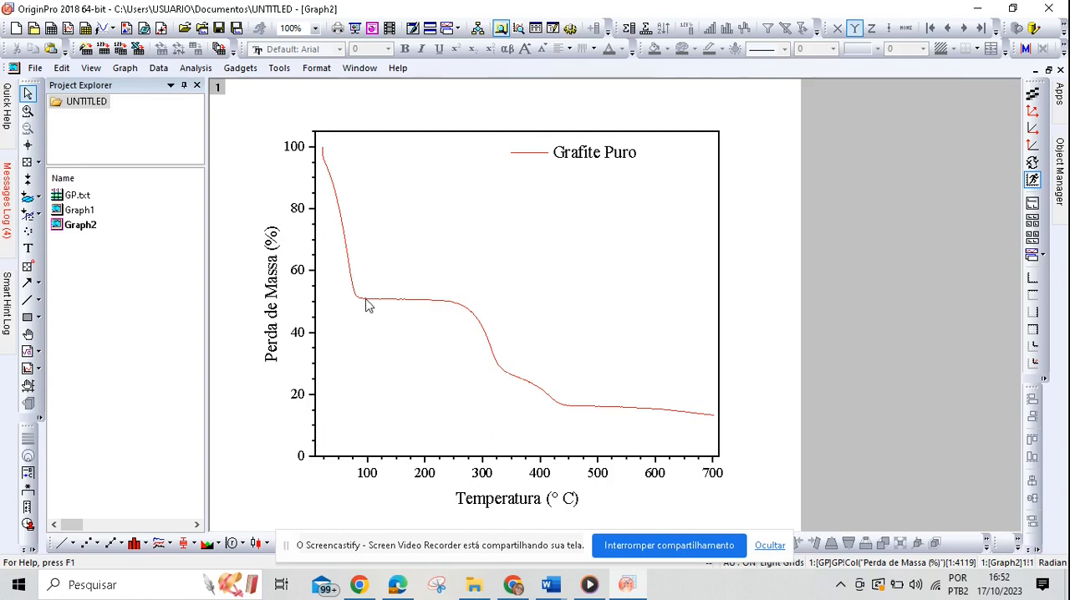
pyautogui.moveTo(370, 306)
pyautogui.click(363, 306)
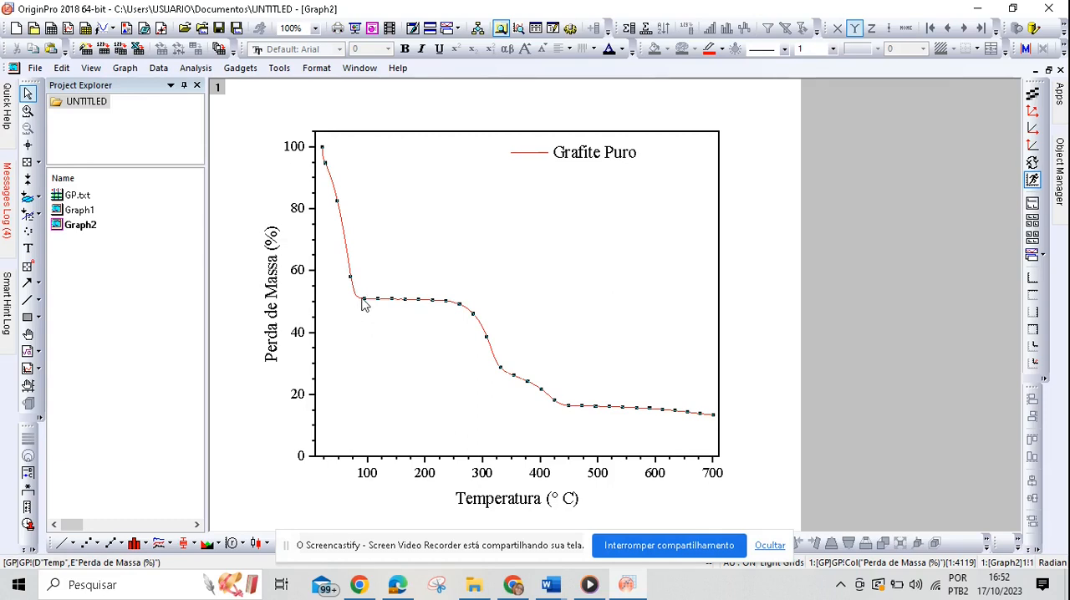
# Step: Switch to the dissertation PDF in Edge and examine the TGA and DTG figures and the onset and endset temperatures in Tabela 9
pyautogui.moveTo(364, 301)
pyautogui.click(481, 591)
pyautogui.click(398, 585)
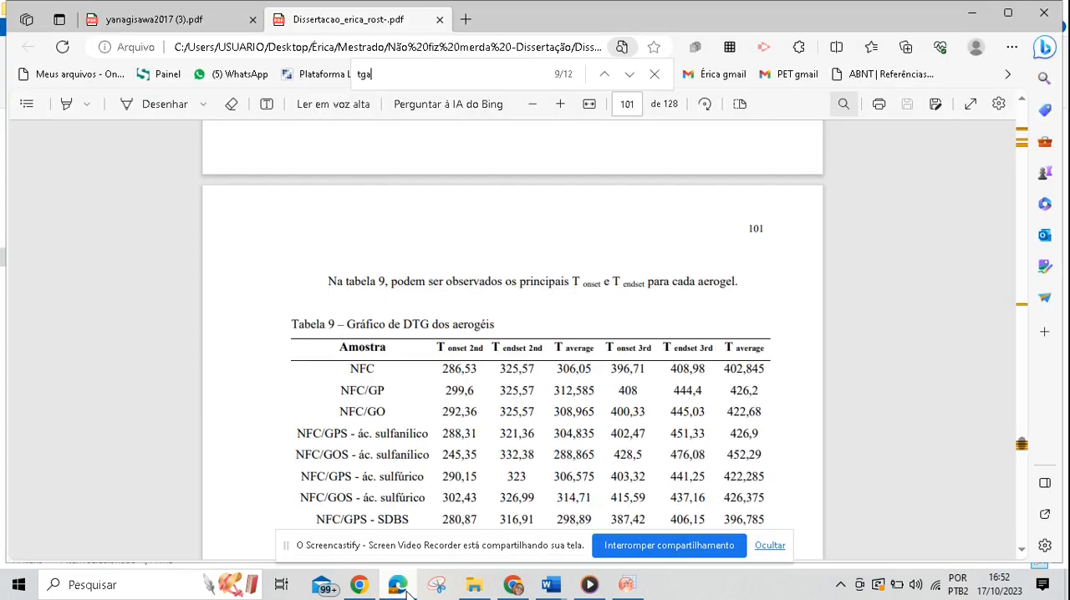
pyautogui.scroll(3, 542, 427)
pyautogui.scroll(6, 542, 426)
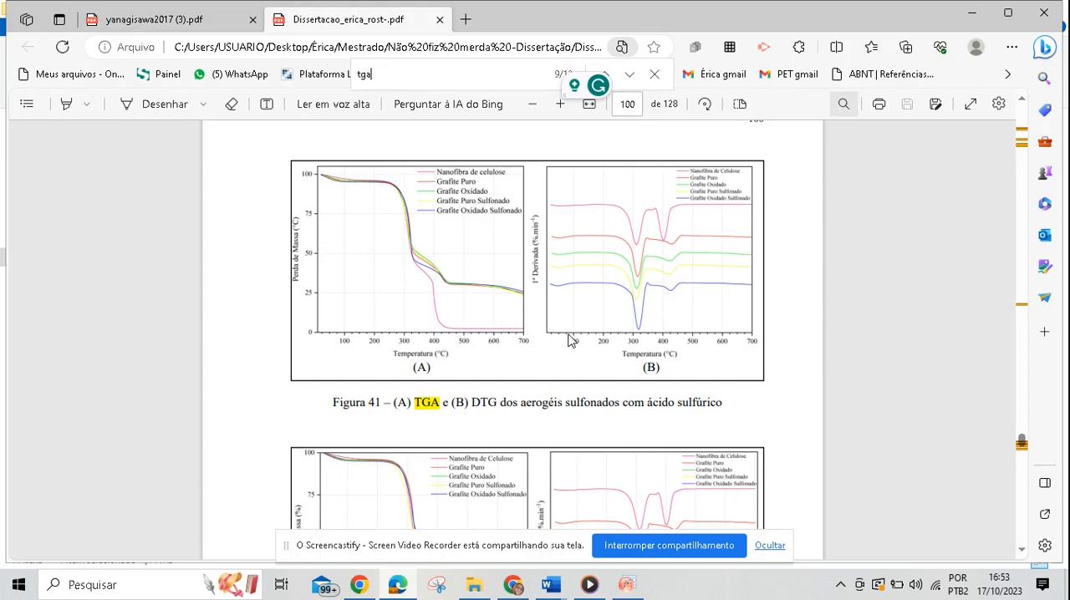
pyautogui.scroll(-5, 516, 332)
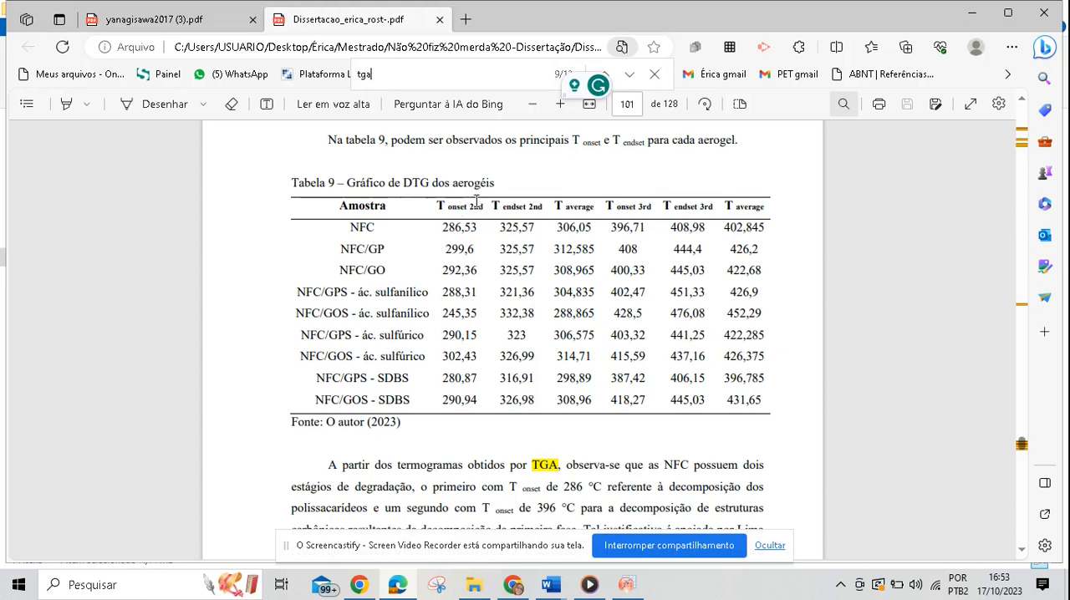
pyautogui.scroll(8, 501, 318)
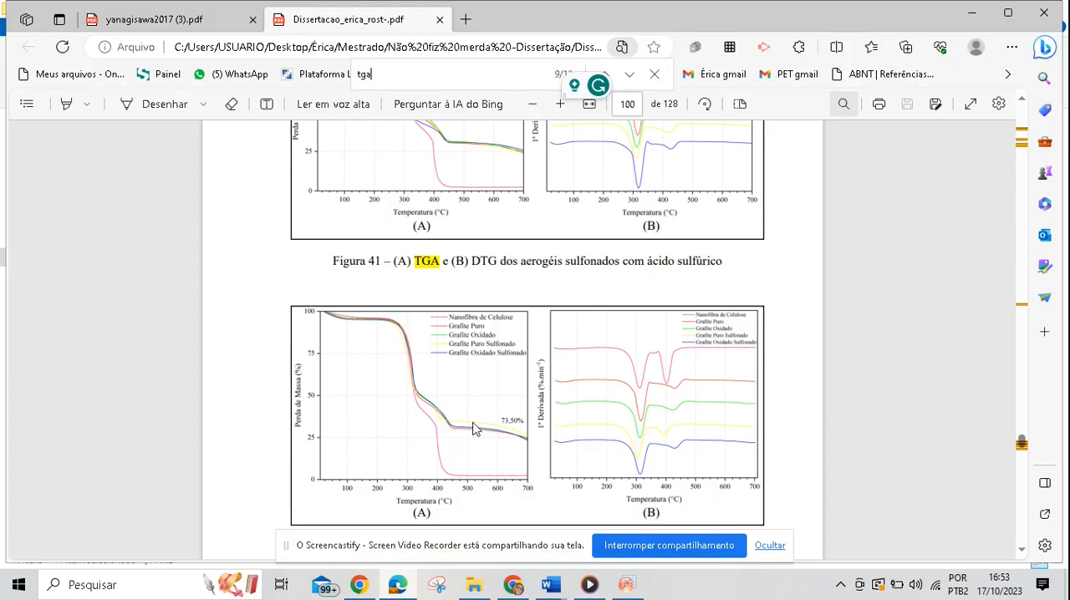
pyautogui.scroll(-10, 508, 432)
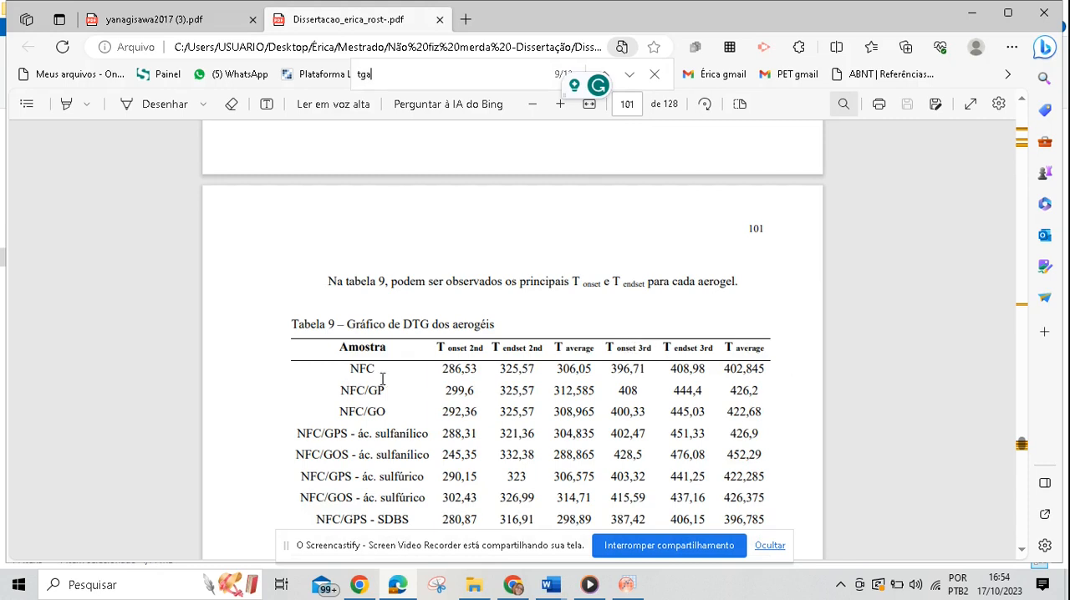
pyautogui.scroll(-3, 494, 394)
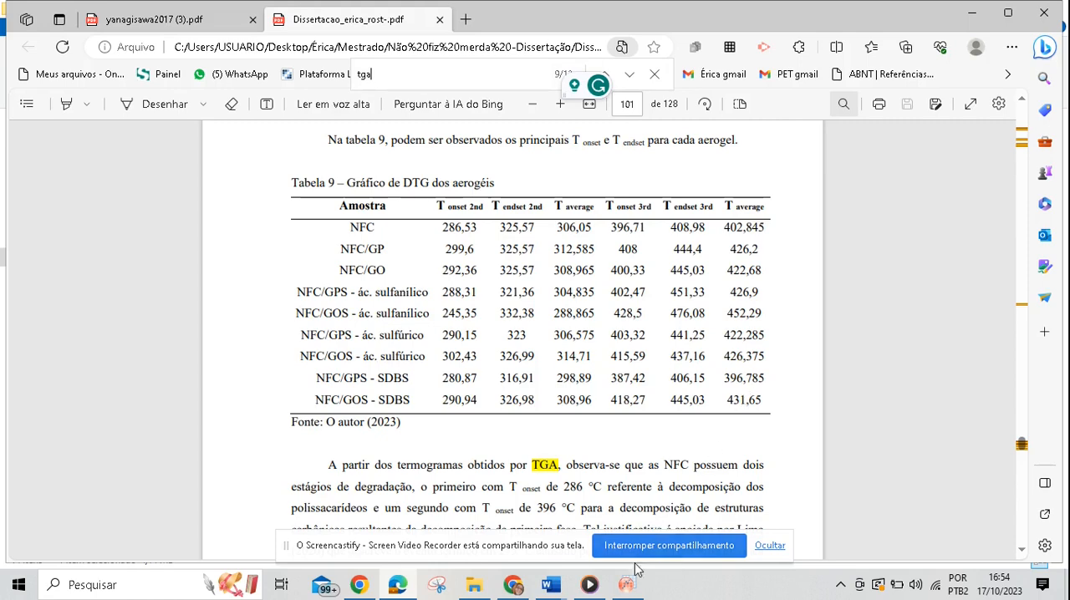
# Step: Switch back to OriginPro and draw a straight tangent line along the curve's first steep mass loss drop, extending below the plateau
pyautogui.moveTo(626, 584)
pyautogui.click(629, 539)
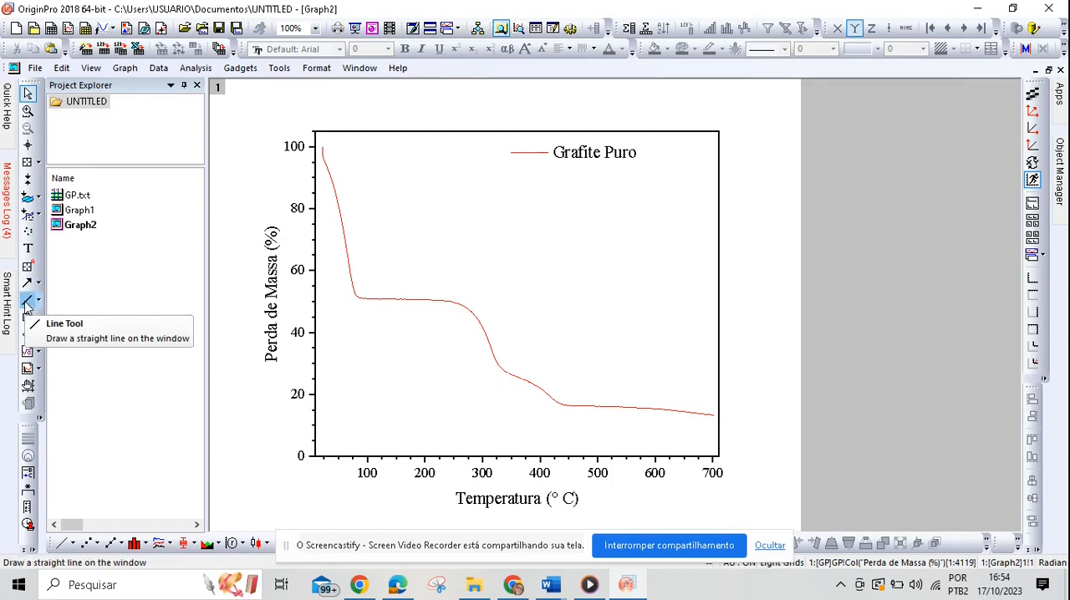
pyautogui.click(26, 304)
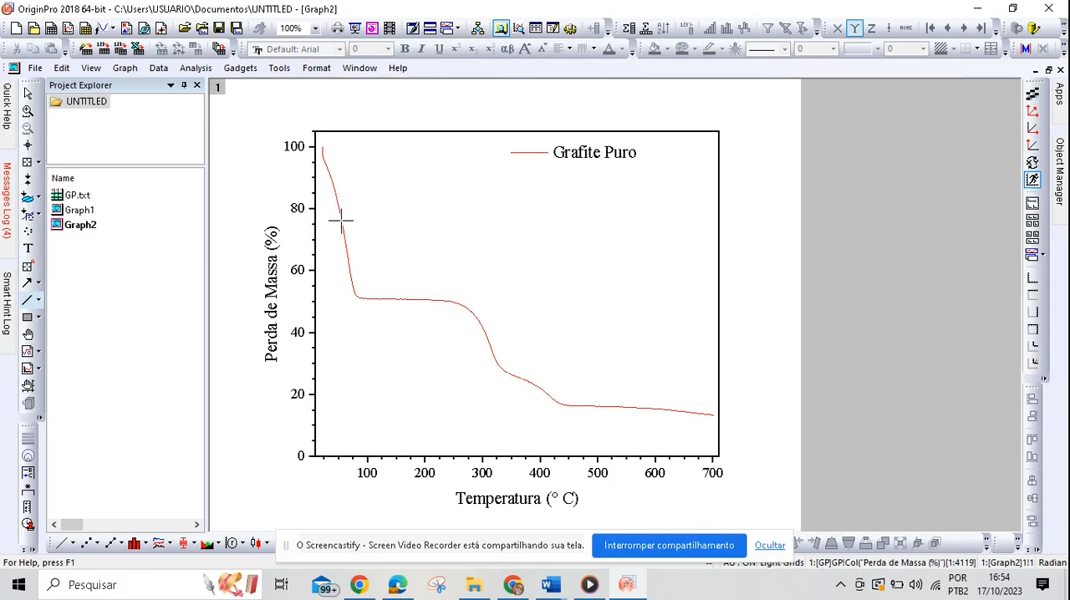
pyautogui.moveTo(338, 202); pyautogui.dragTo(364, 354)
pyautogui.moveTo(364, 352); pyautogui.dragTo(365, 355)
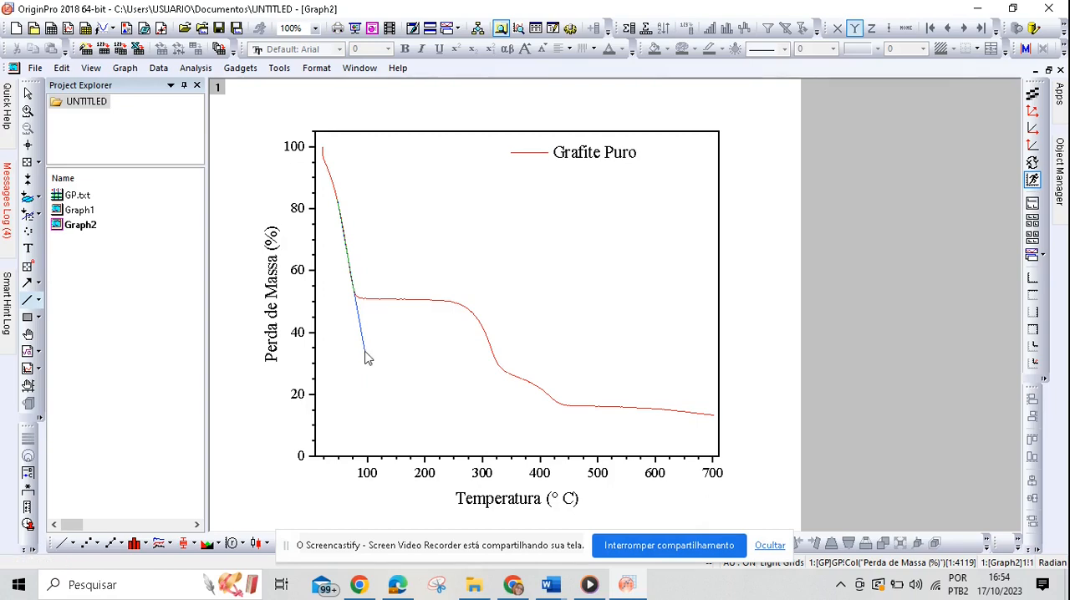
# Step: Draw straight tangent lines along the plateau near 50 %, the second drop, the two slopes after it and the final plateau
pyautogui.click(27, 300)
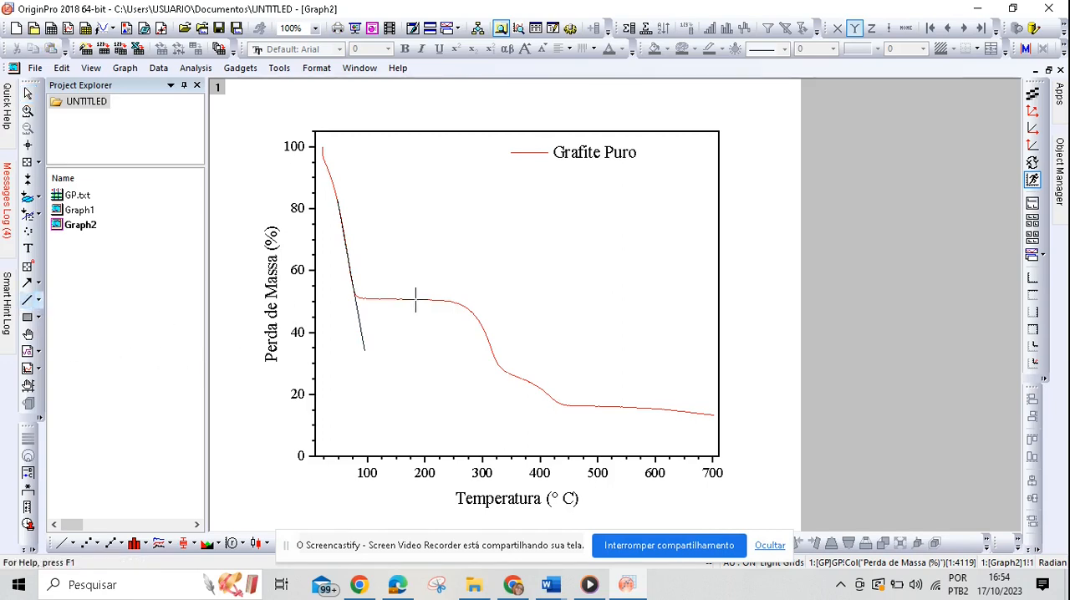
pyautogui.moveTo(417, 299); pyautogui.dragTo(335, 300)
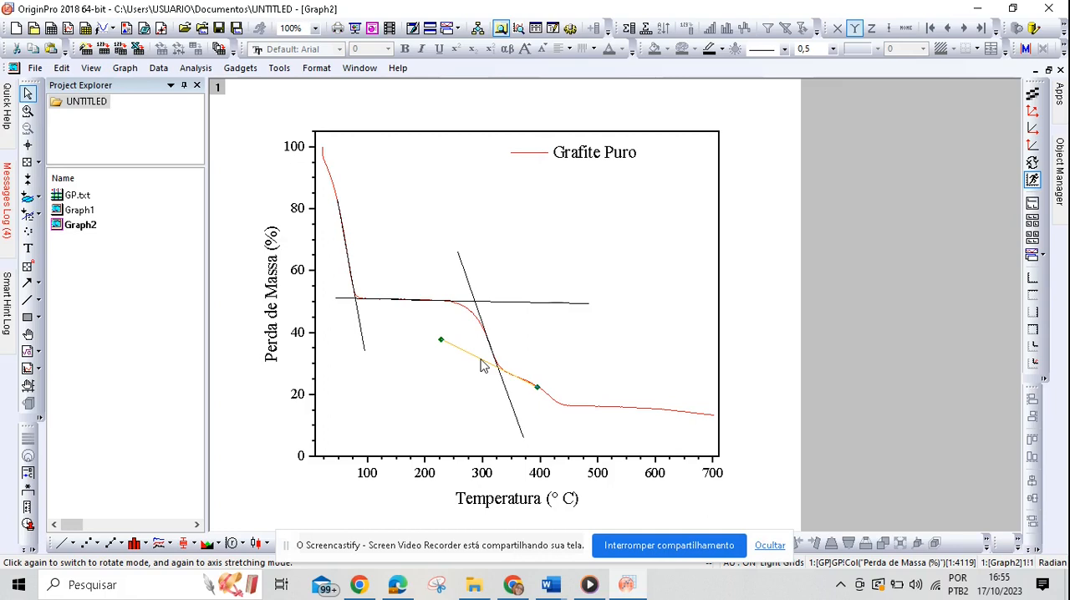
pyautogui.moveTo(481, 360); pyautogui.dragTo(483, 365)
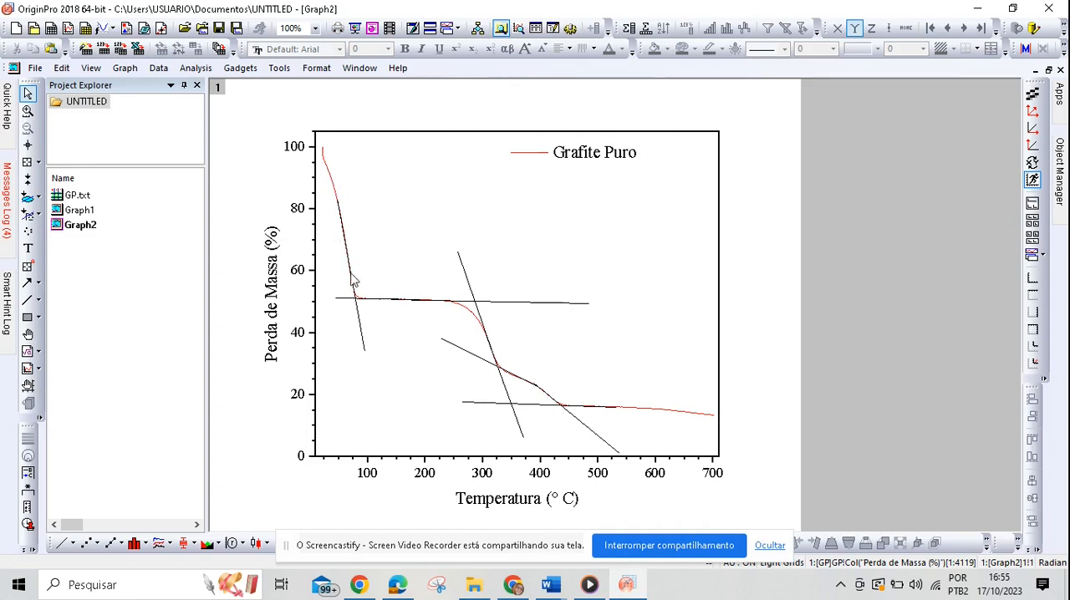
# Step: Draw two straight tangent lines at the start of the curve, one along the initial slope and one along the near-vertical beginning
pyautogui.click(29, 303)
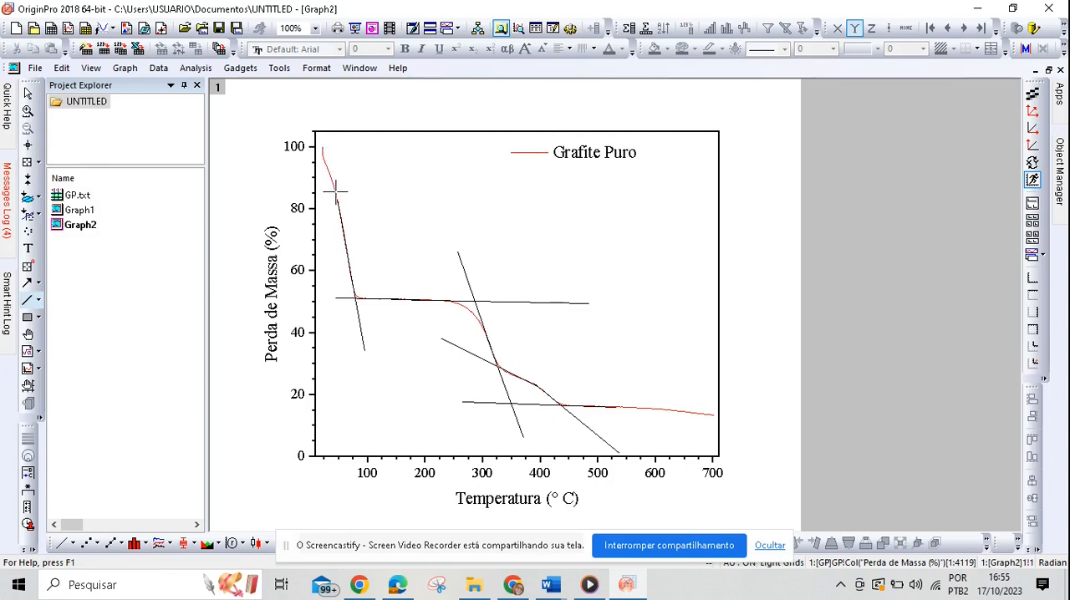
pyautogui.moveTo(336, 192); pyautogui.dragTo(319, 143)
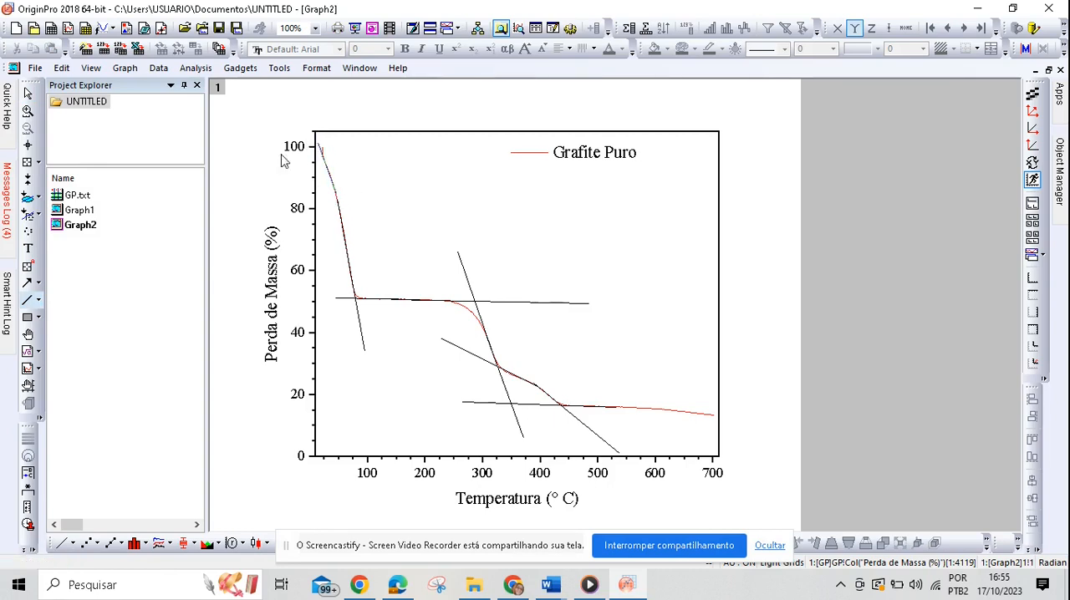
pyautogui.click(29, 300)
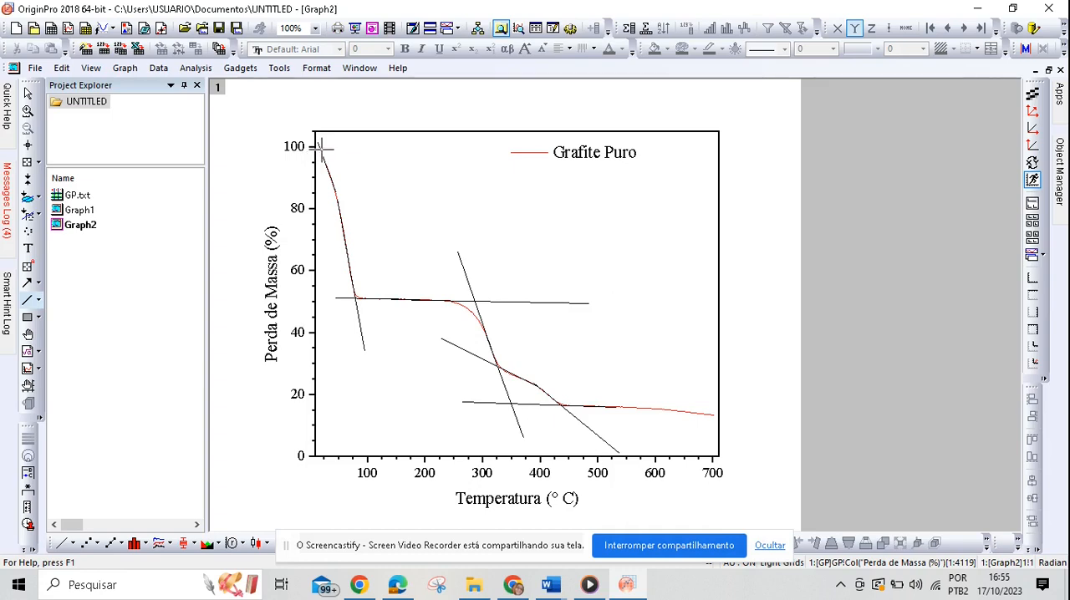
pyautogui.moveTo(321, 149); pyautogui.dragTo(330, 227)
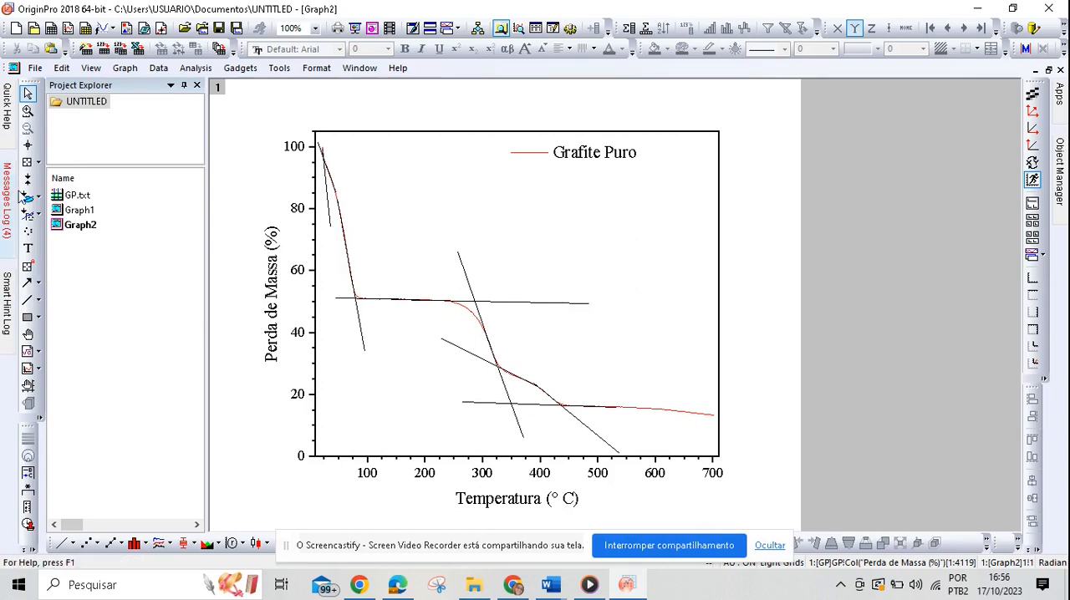
# Step: Read the tangent intersection coordinates at the end of the first drop and the second onset, then check Tabela 9 in the PDF
pyautogui.moveTo(7, 200)
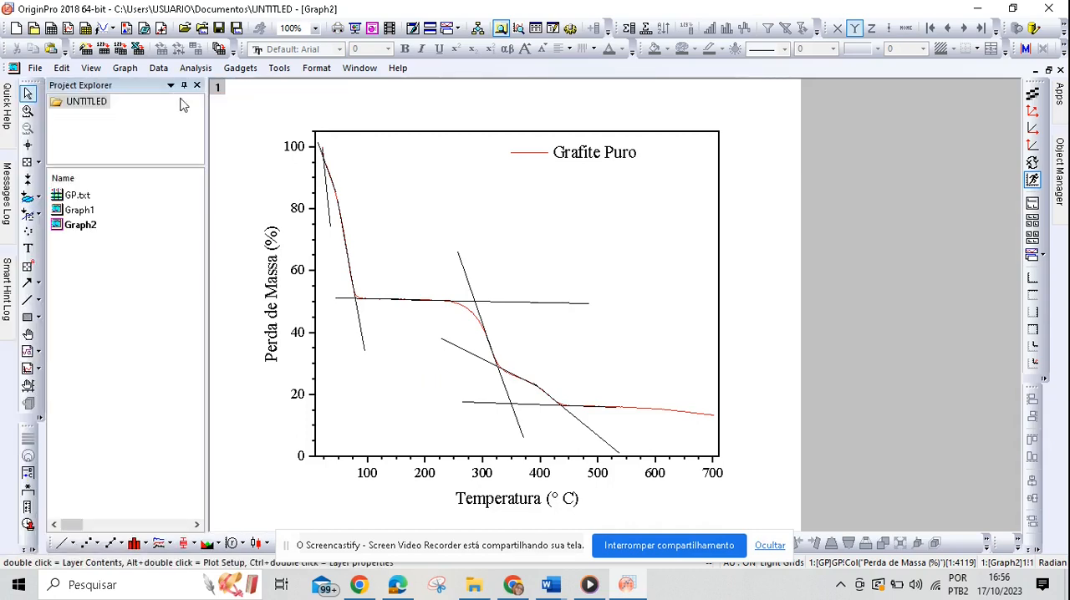
pyautogui.click(27, 145)
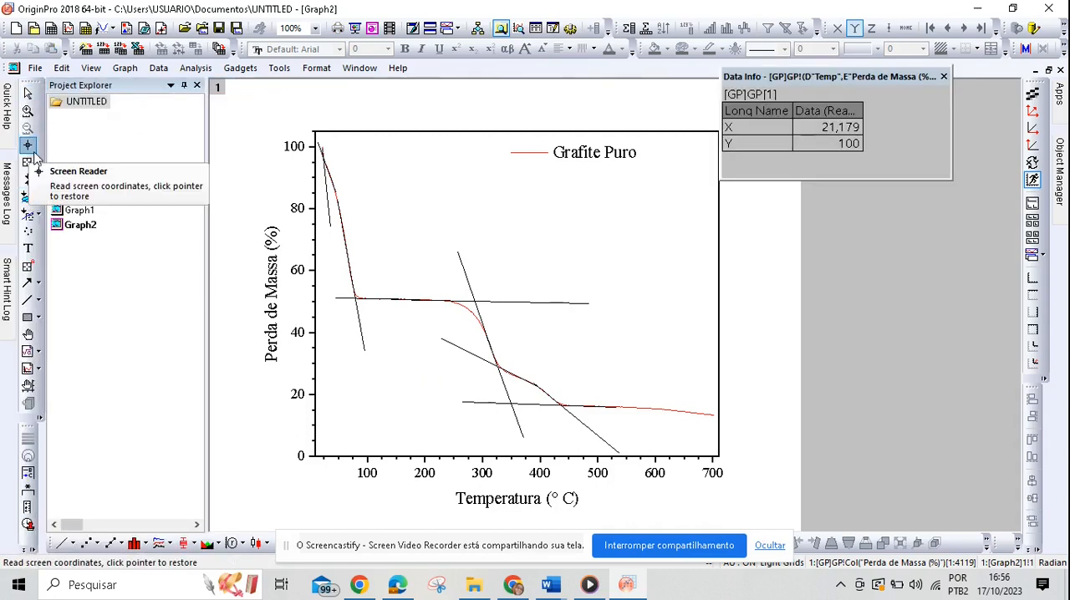
pyautogui.click(355, 298)
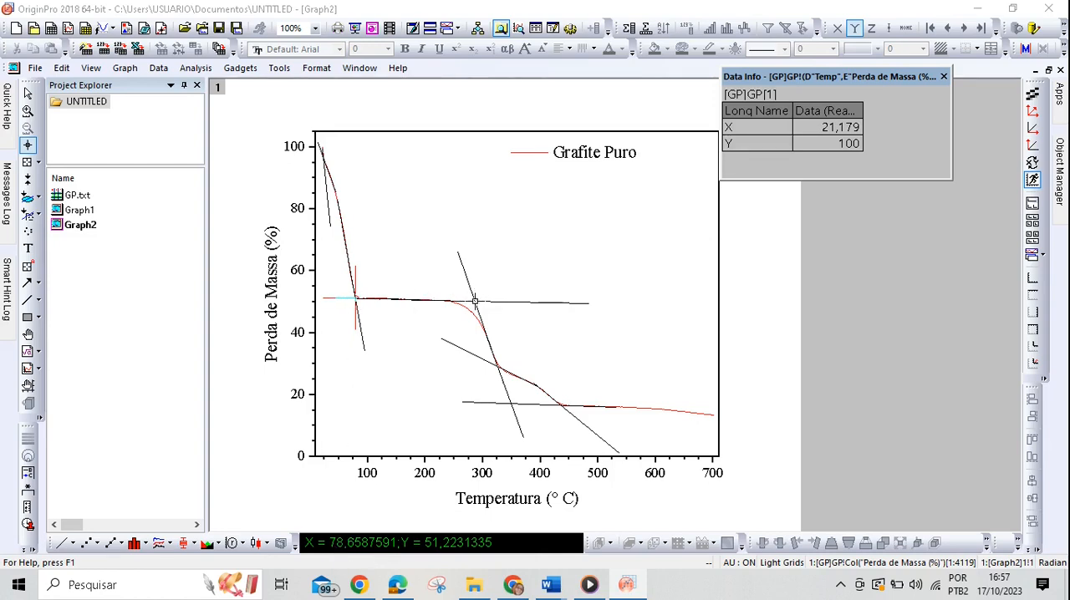
pyautogui.click(474, 301)
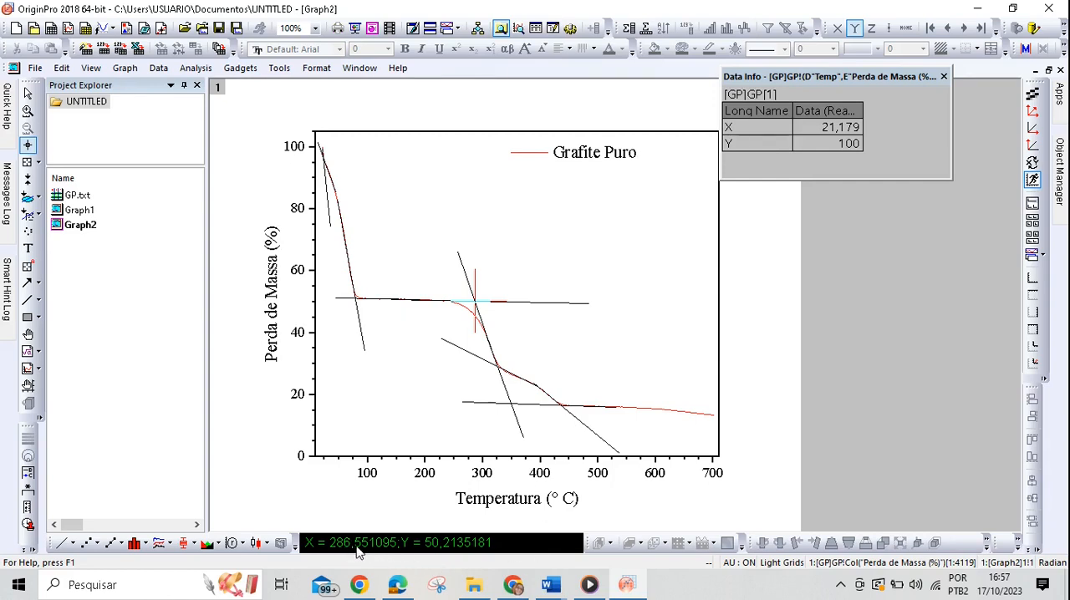
pyautogui.click(393, 588)
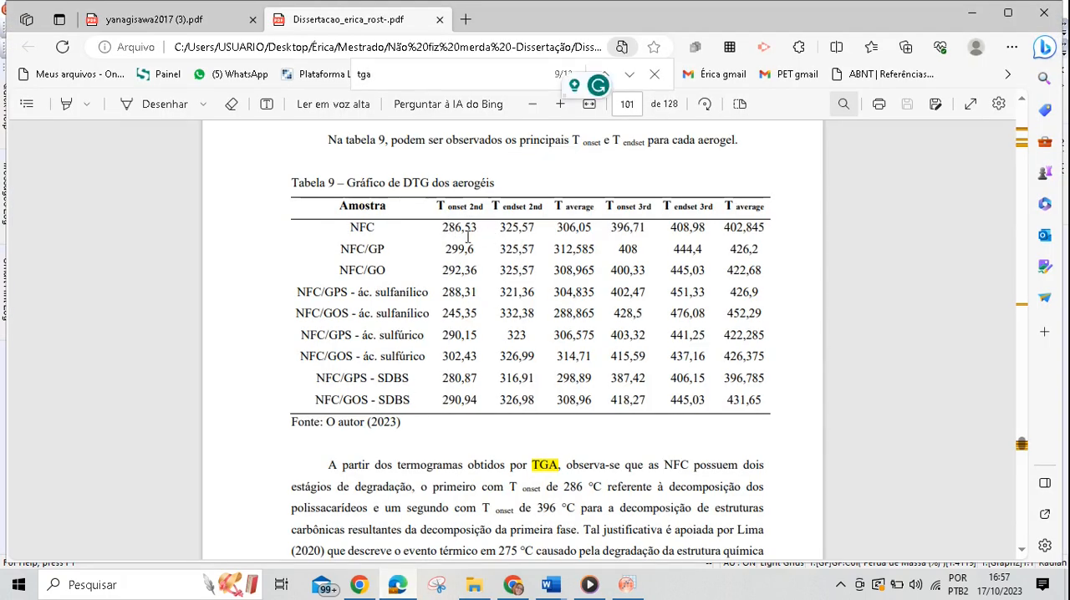
# Step: In OriginPro, read the tangent intersection at the second drop's end, compare it with Tabela 9, and read a point near the curve's end
pyautogui.click(626, 585)
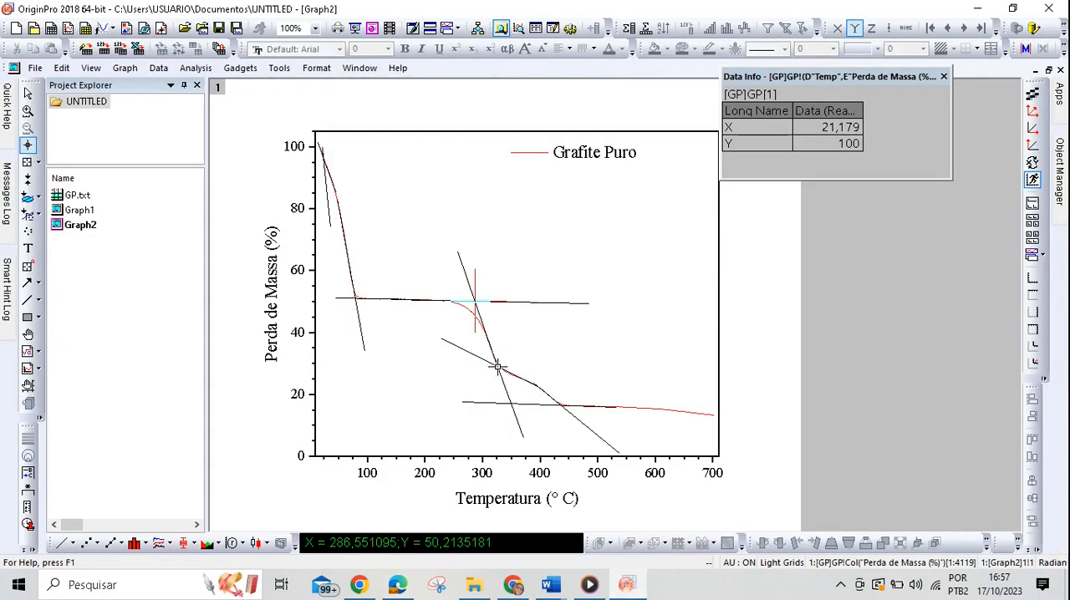
pyautogui.click(498, 367)
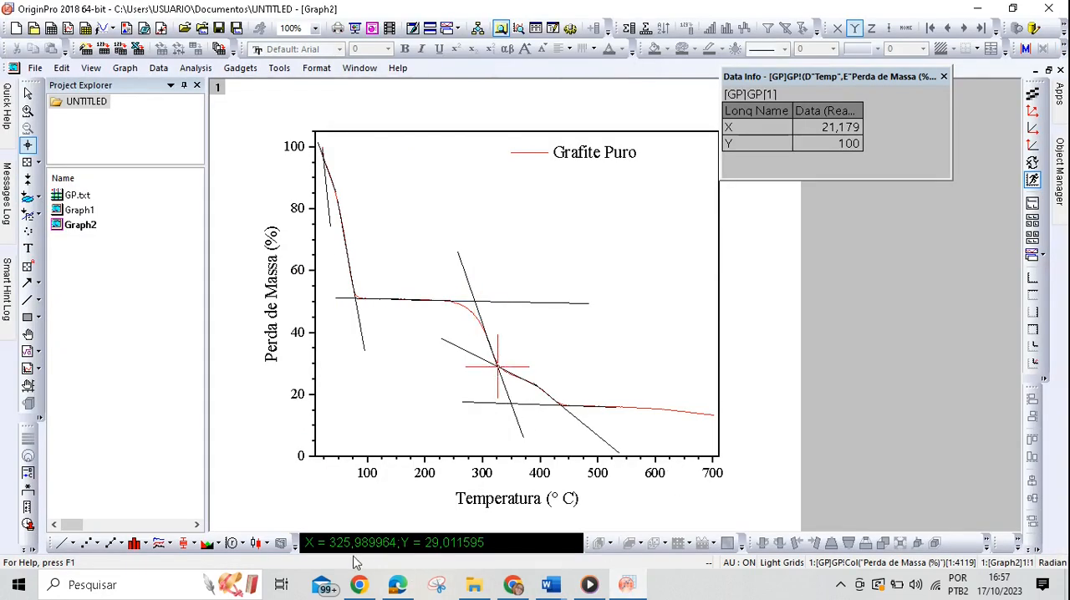
pyautogui.click(410, 586)
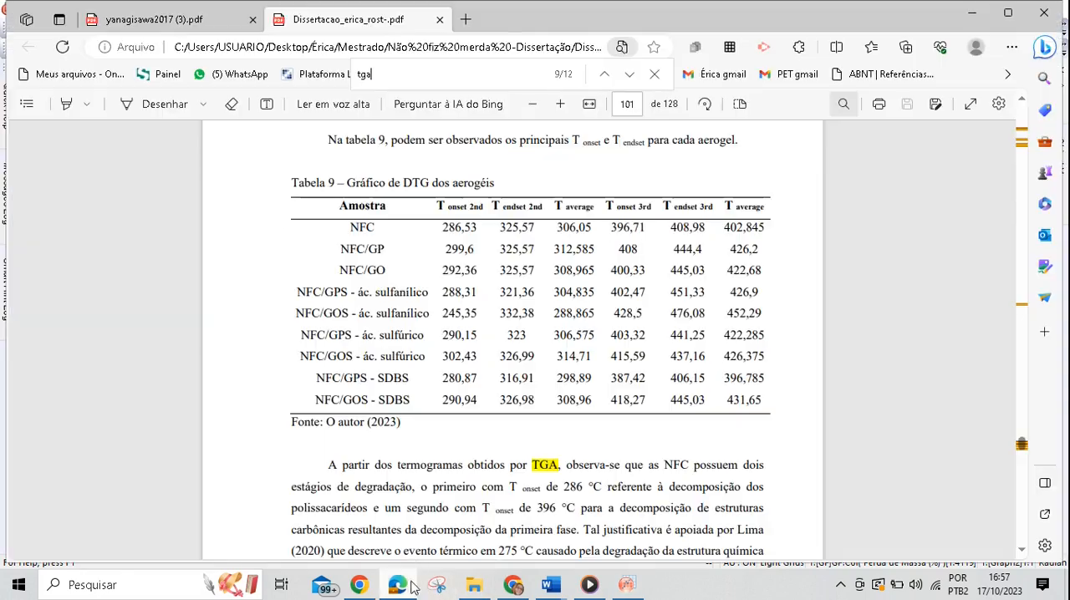
pyautogui.click(626, 586)
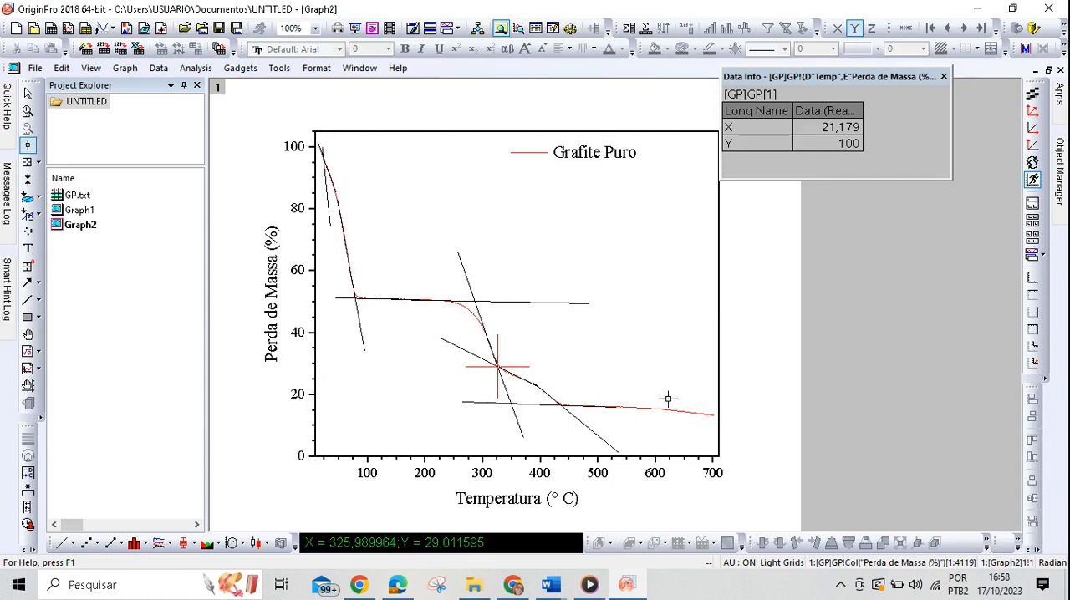
pyautogui.click(700, 412)
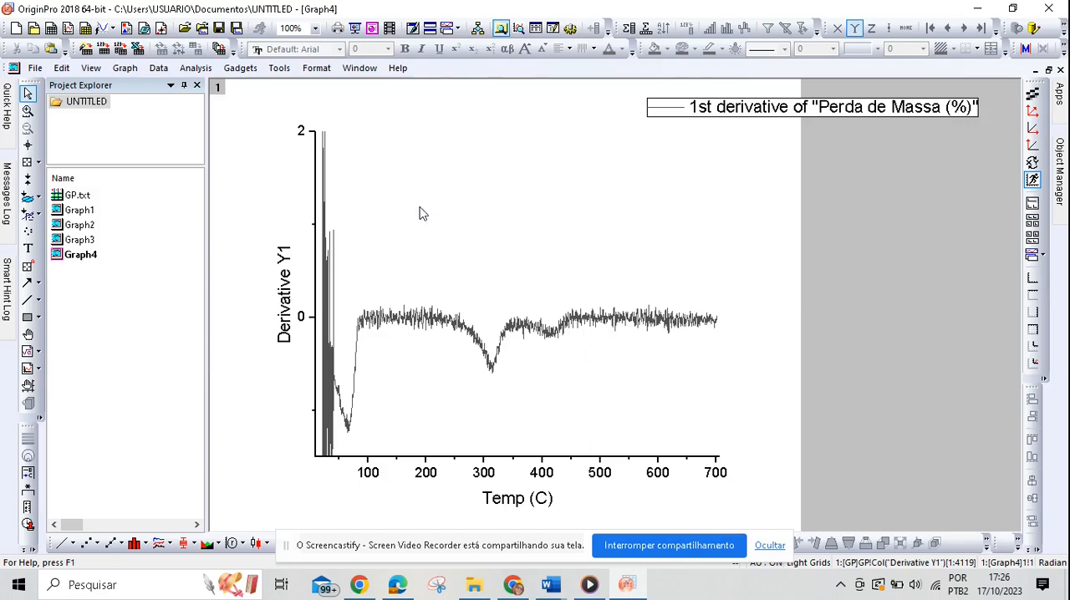
# Step: Open the GP.txt worksheet and delete column F, which holds the first derivative of the mass loss
pyautogui.doubleClick(120, 198)
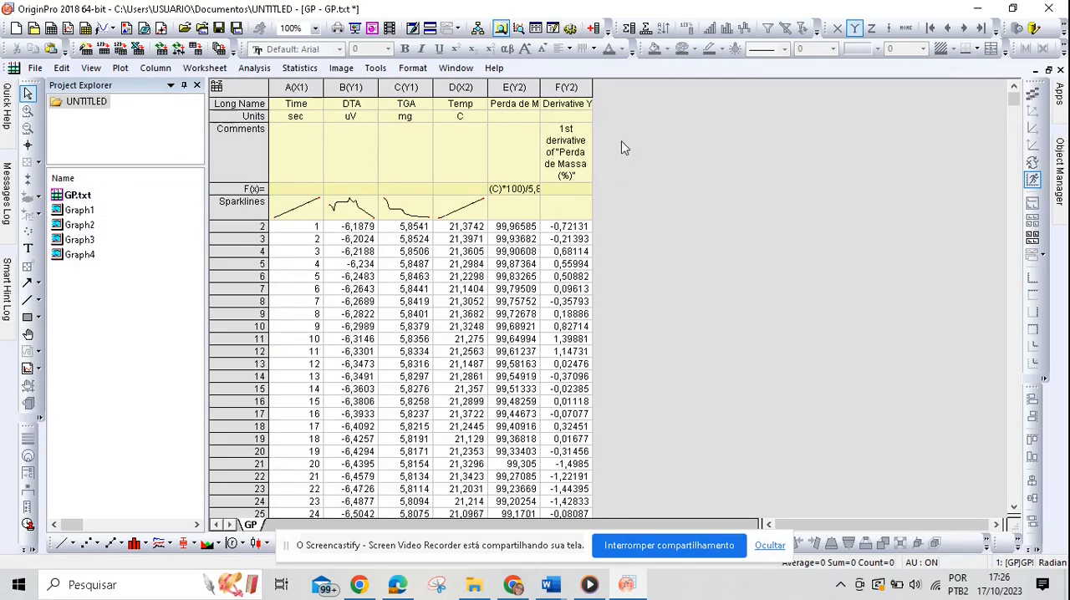
pyautogui.click(568, 87)
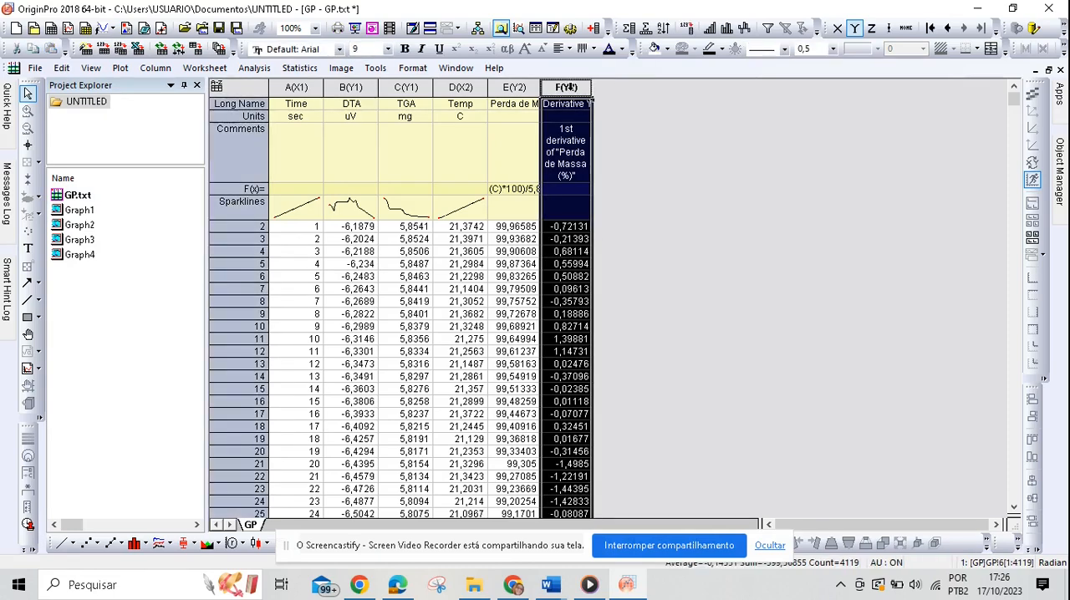
pyautogui.rightClick(569, 87)
pyautogui.click(598, 191)
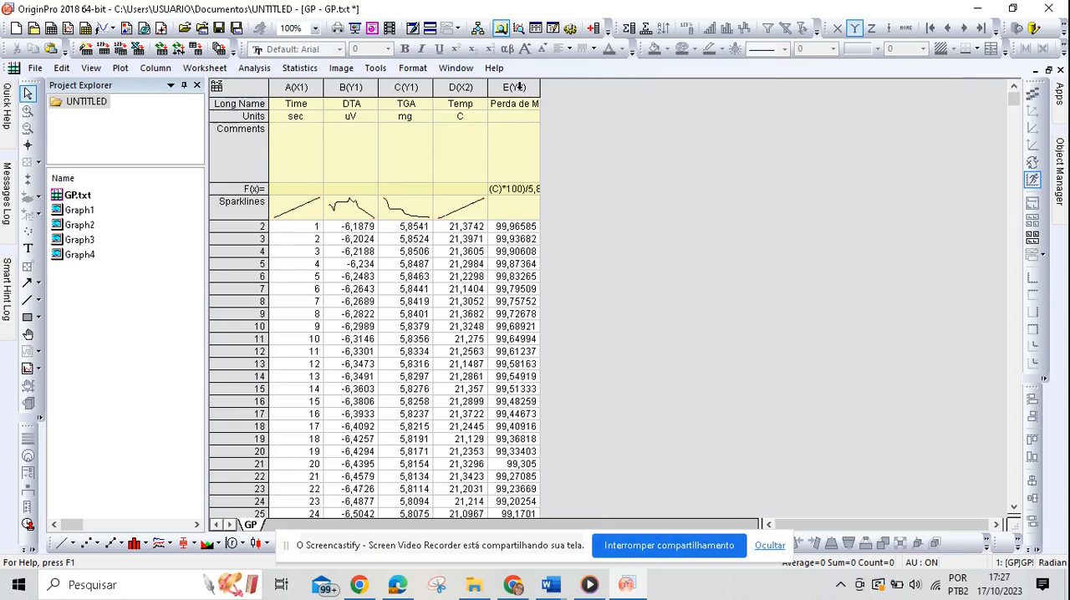
# Step: Differentiate the Perda de Massa (%) column E with the last used settings
pyautogui.click(519, 87)
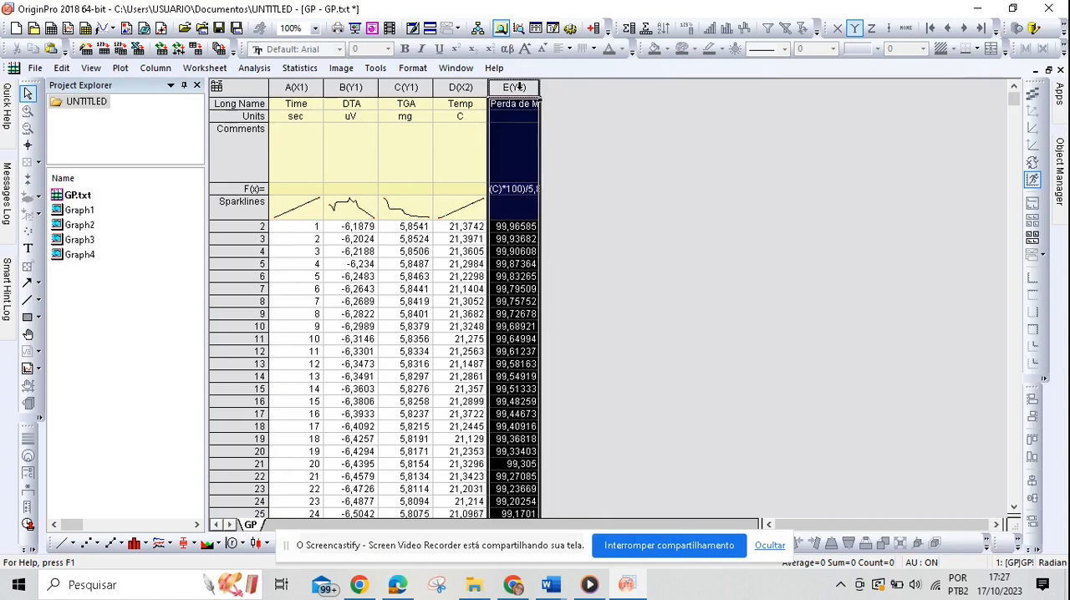
pyautogui.click(253, 68)
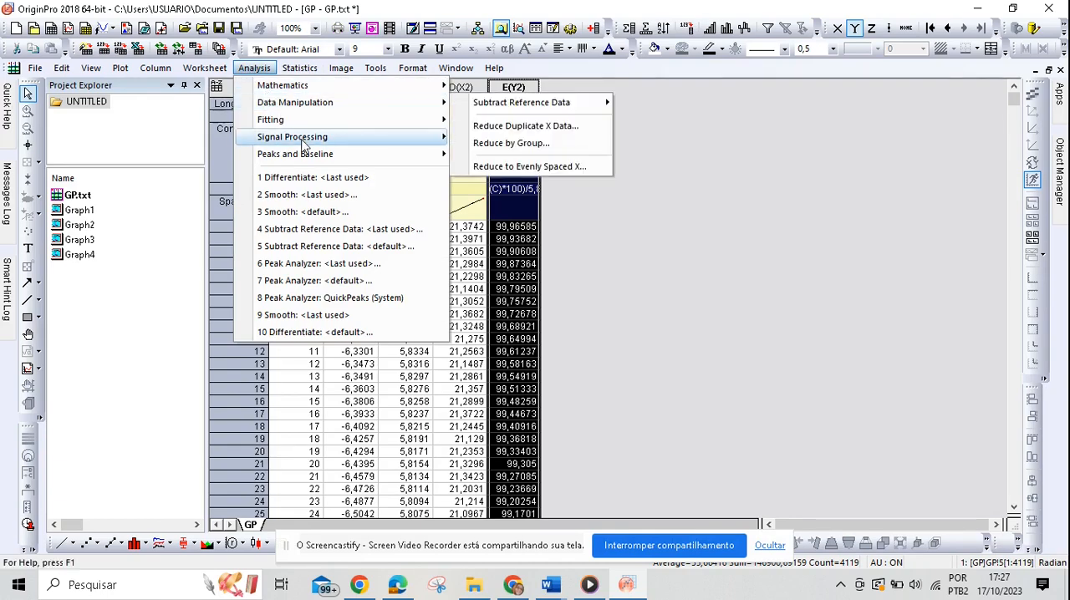
pyautogui.moveTo(376, 85)
pyautogui.moveTo(540, 276)
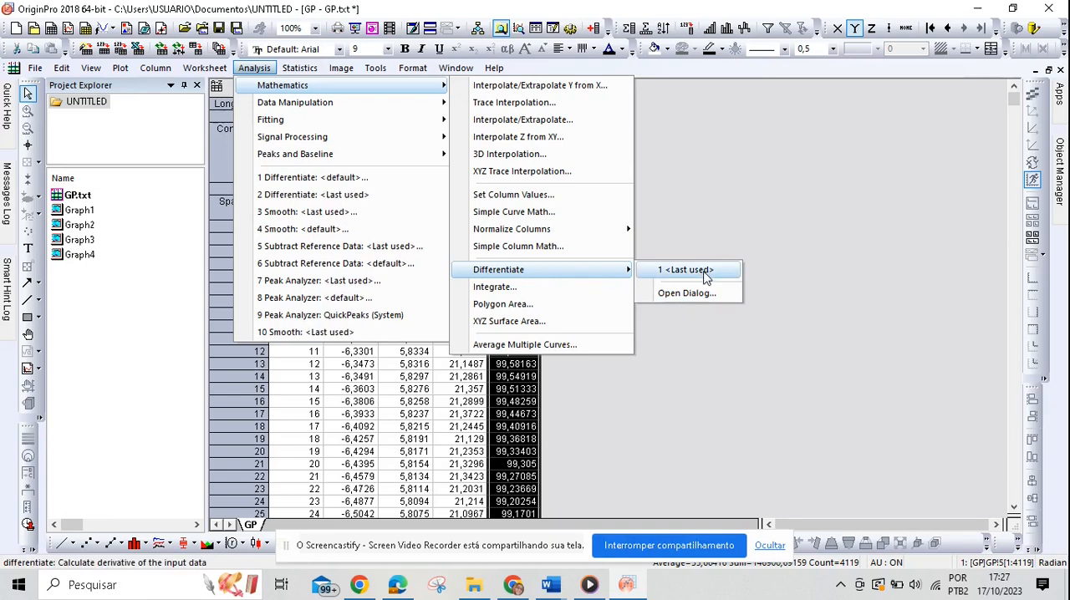
pyautogui.click(707, 277)
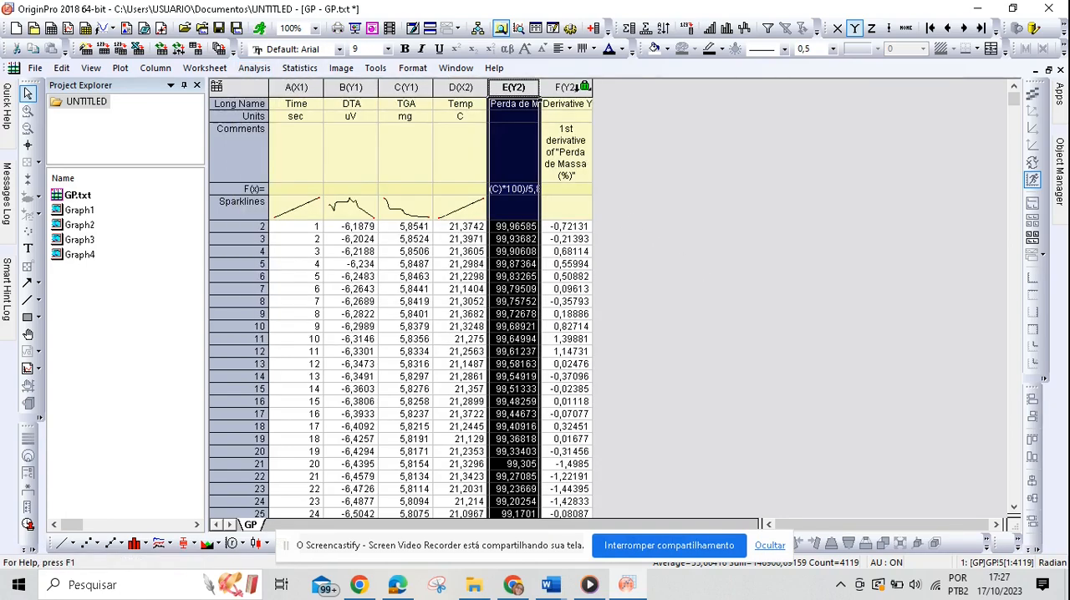
# Step: Set the recalculate mode of the derivative column F to None and confirm the change
pyautogui.click(586, 87)
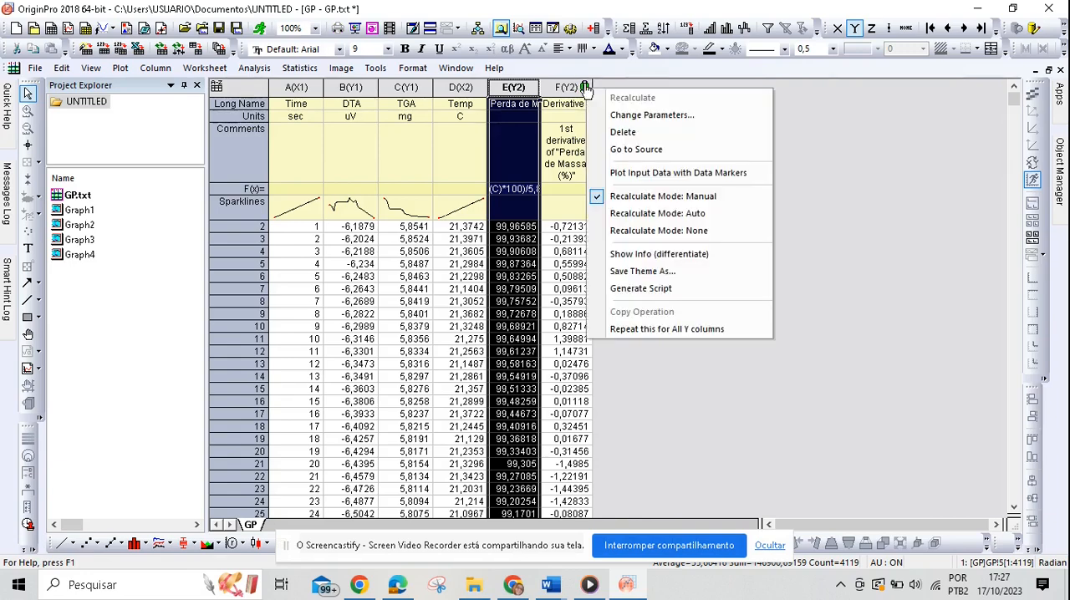
pyautogui.click(656, 231)
pyautogui.click(485, 399)
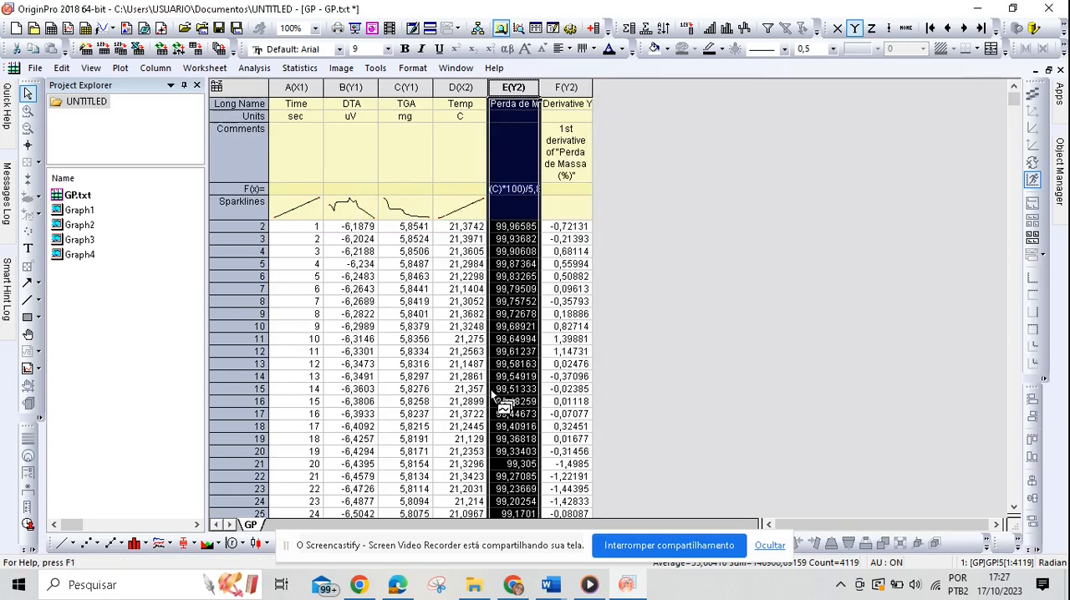
# Step: Create a new graph and plot Derivative Y1 against Temp from the GP worksheet as a line
pyautogui.click(69, 31)
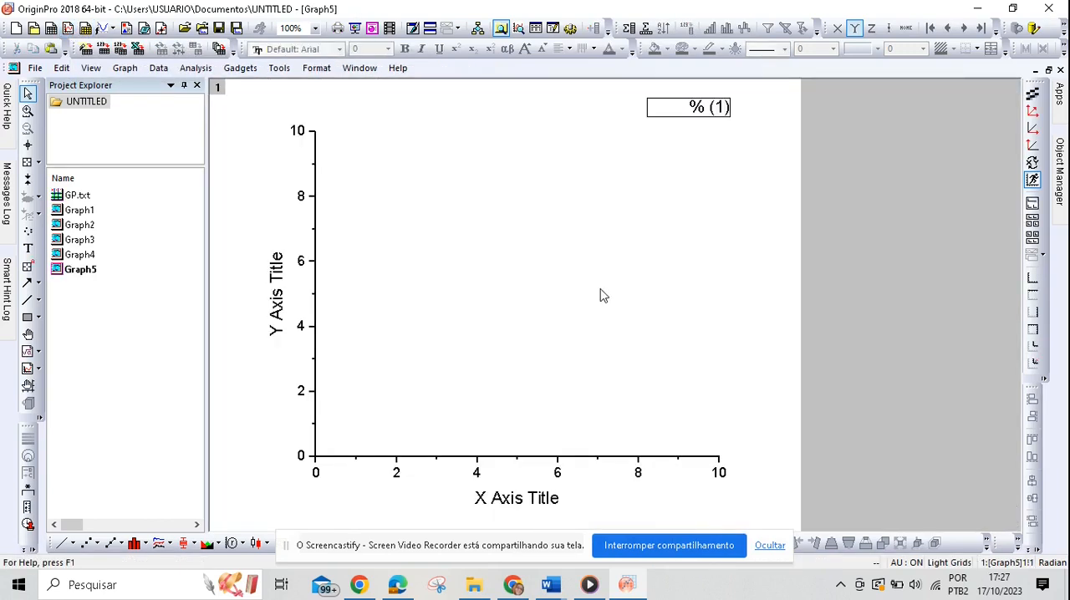
pyautogui.rightClick(600, 295)
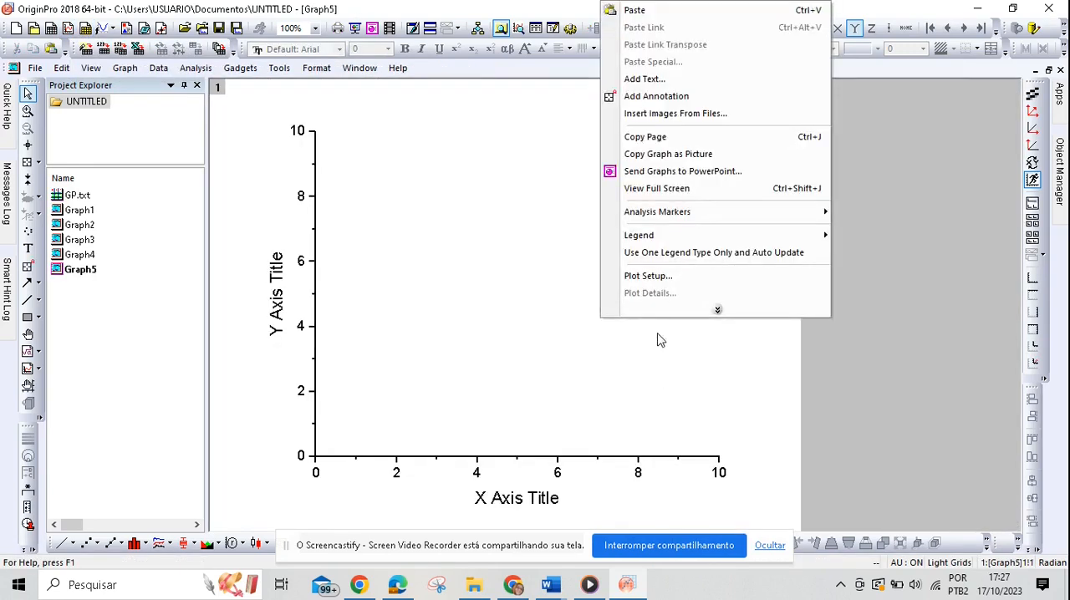
pyautogui.click(658, 285)
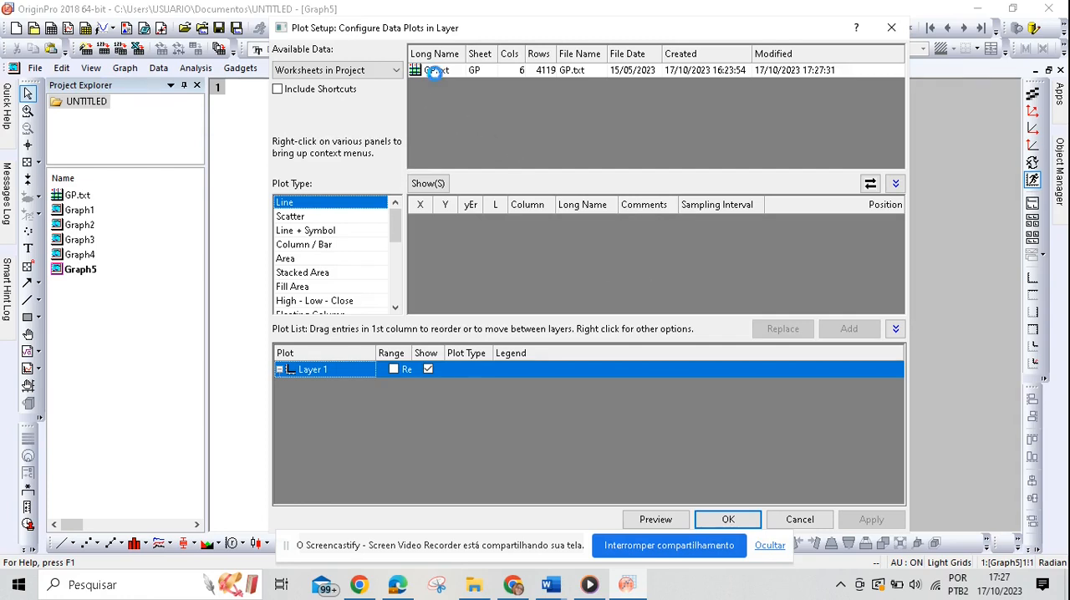
pyautogui.click(436, 71)
pyautogui.scroll(-1, 552, 274)
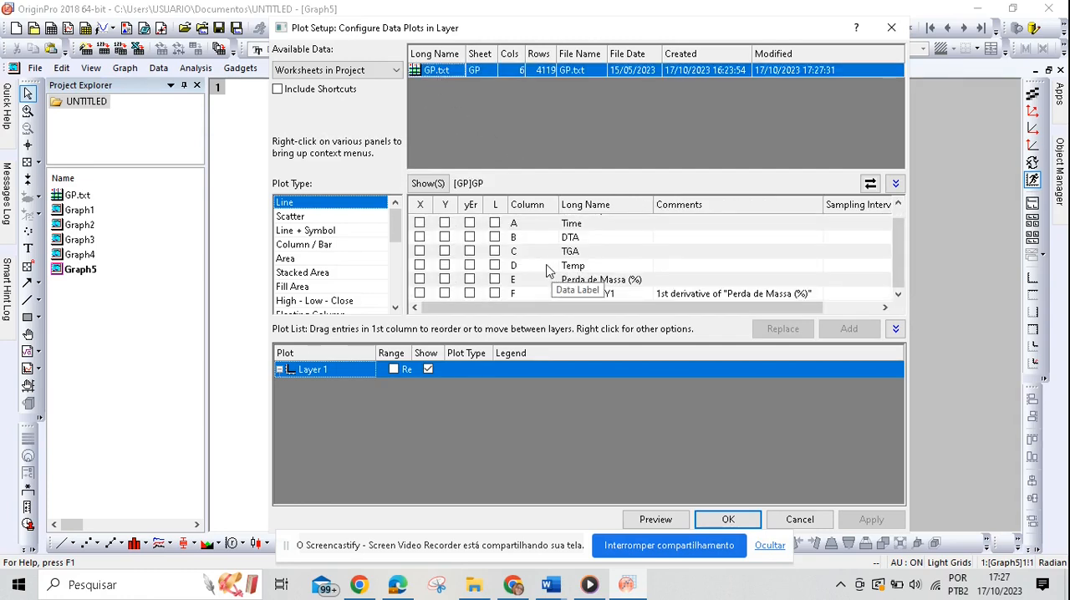
pyautogui.click(419, 265)
pyautogui.click(444, 294)
pyautogui.click(849, 329)
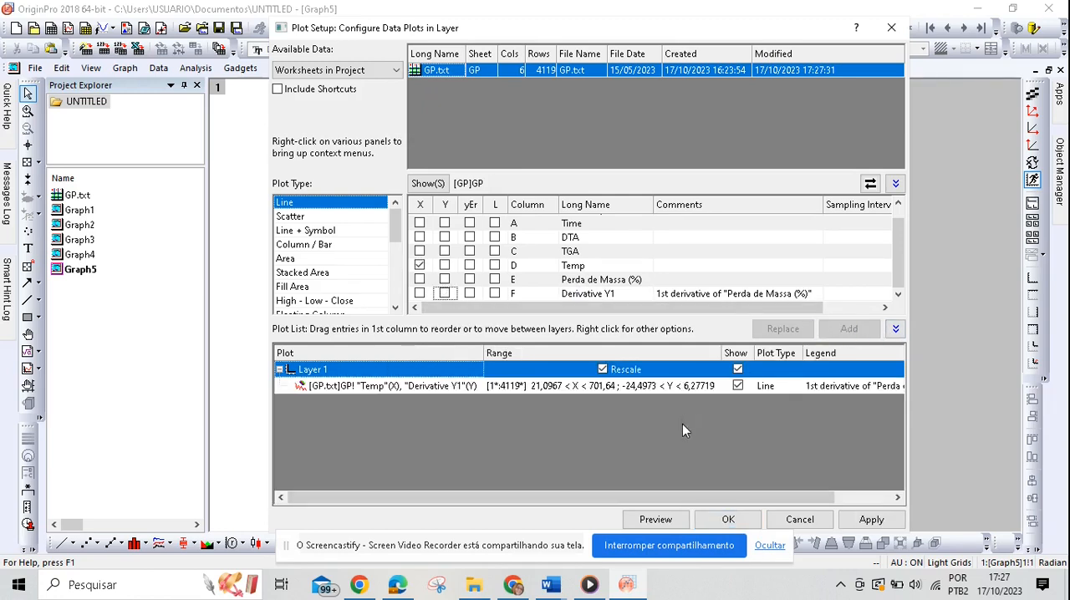
pyautogui.click(871, 519)
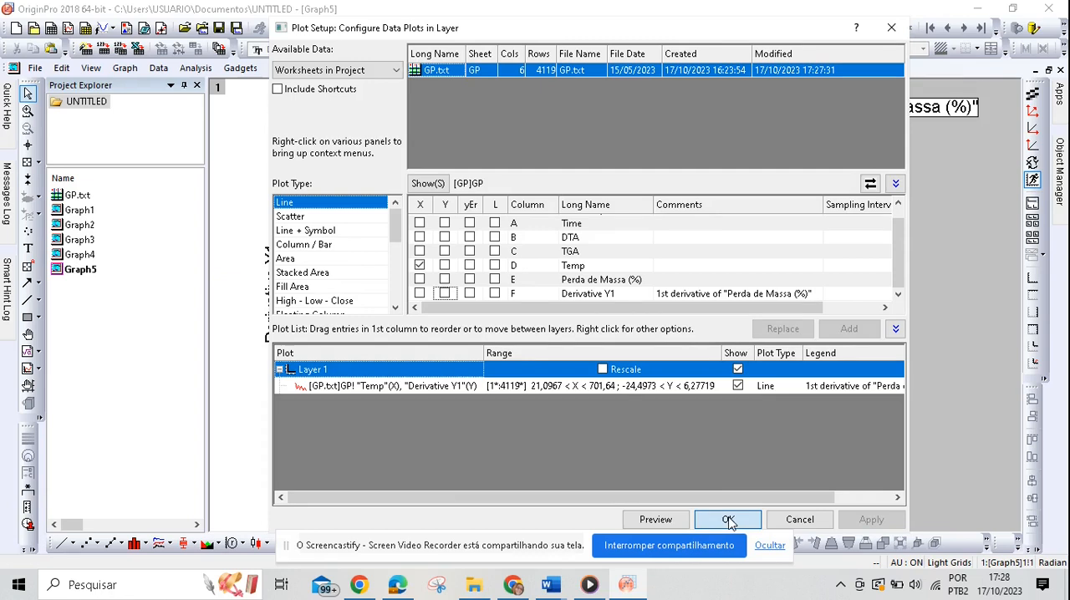
pyautogui.click(728, 520)
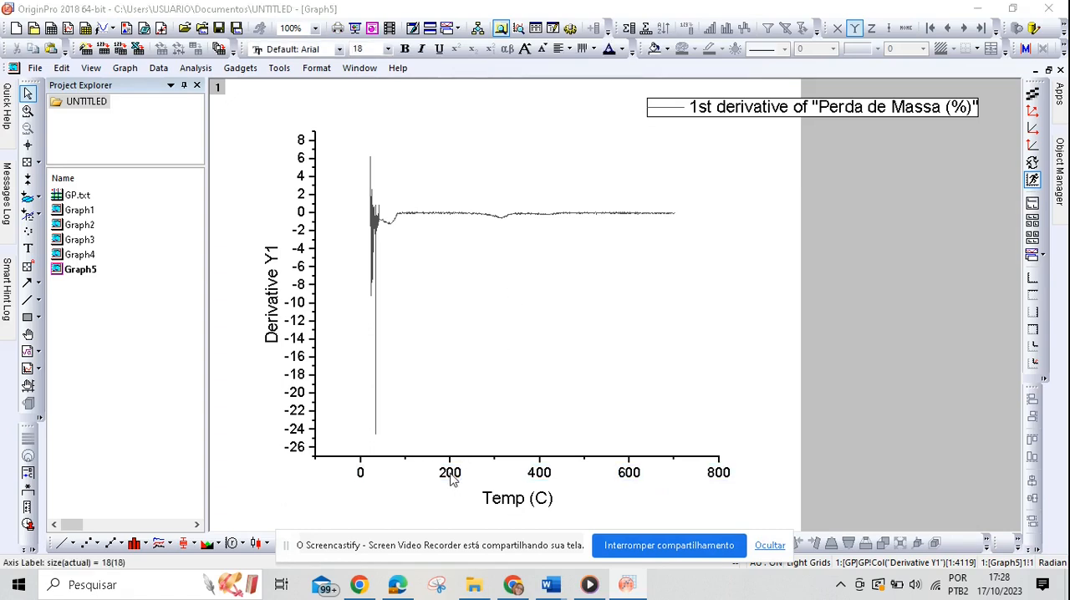
# Step: Set the vertical axis scale of the derivative graph from -1,5 to 2
pyautogui.doubleClick(451, 475)
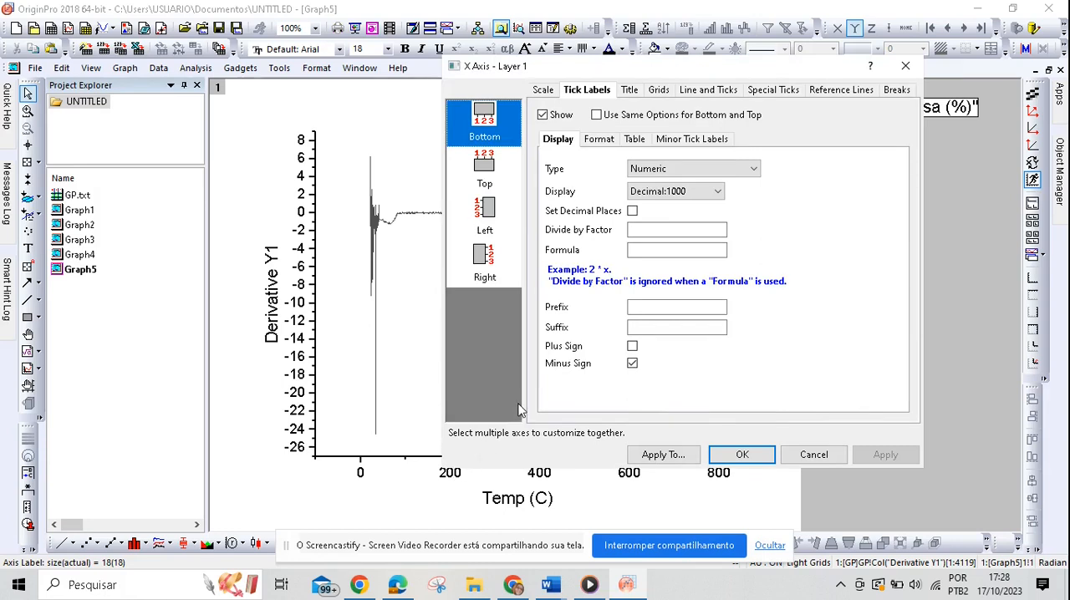
pyautogui.click(544, 90)
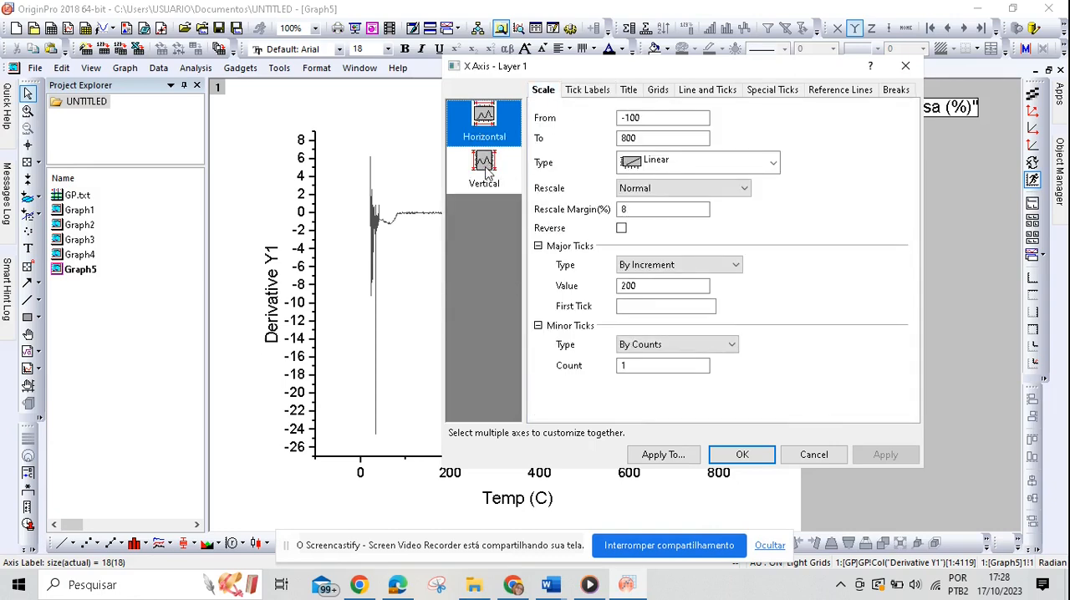
pyautogui.click(487, 171)
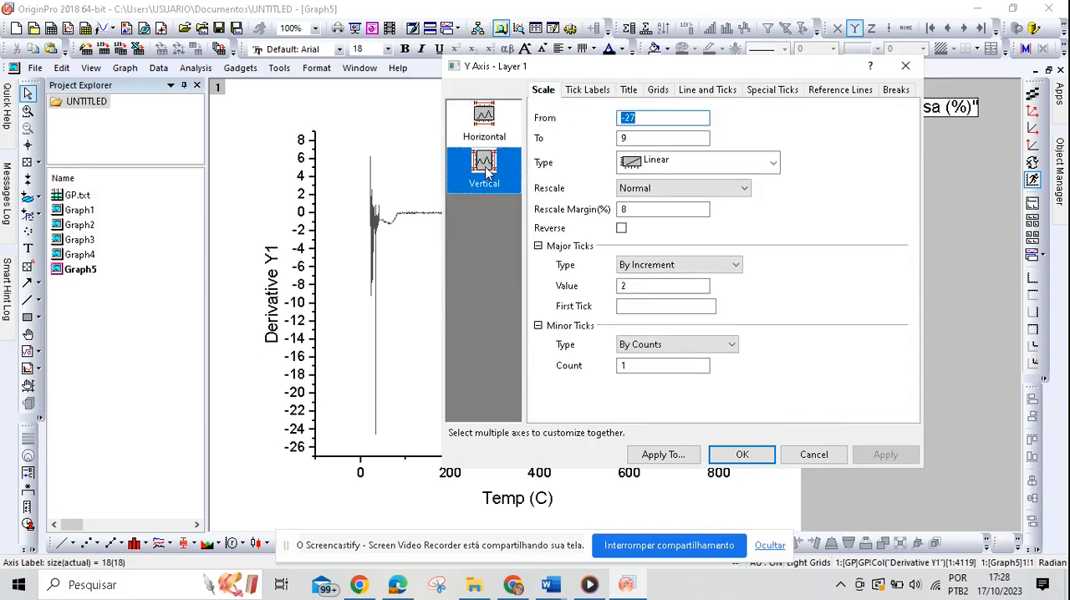
pyautogui.click(694, 117)
pyautogui.click(702, 137)
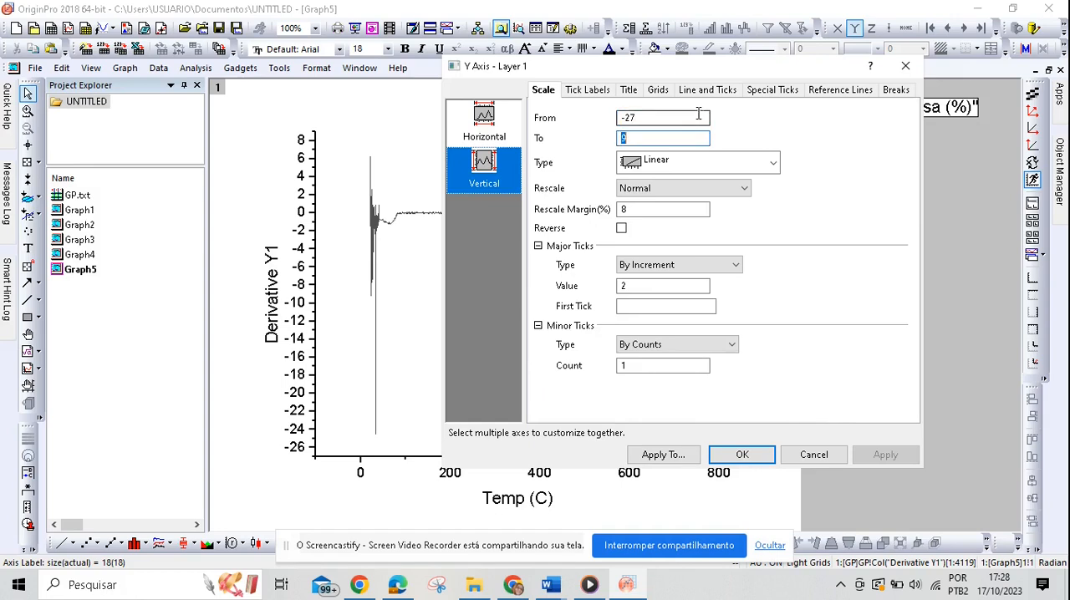
pyautogui.click(699, 113)
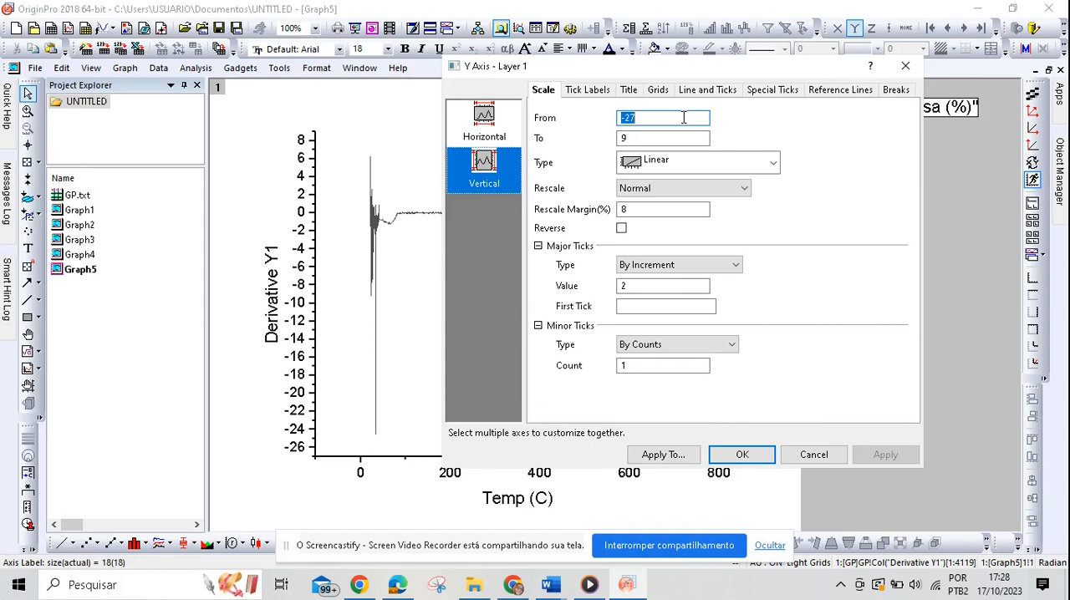
pyautogui.click(684, 118)
pyautogui.press('BackSpace')
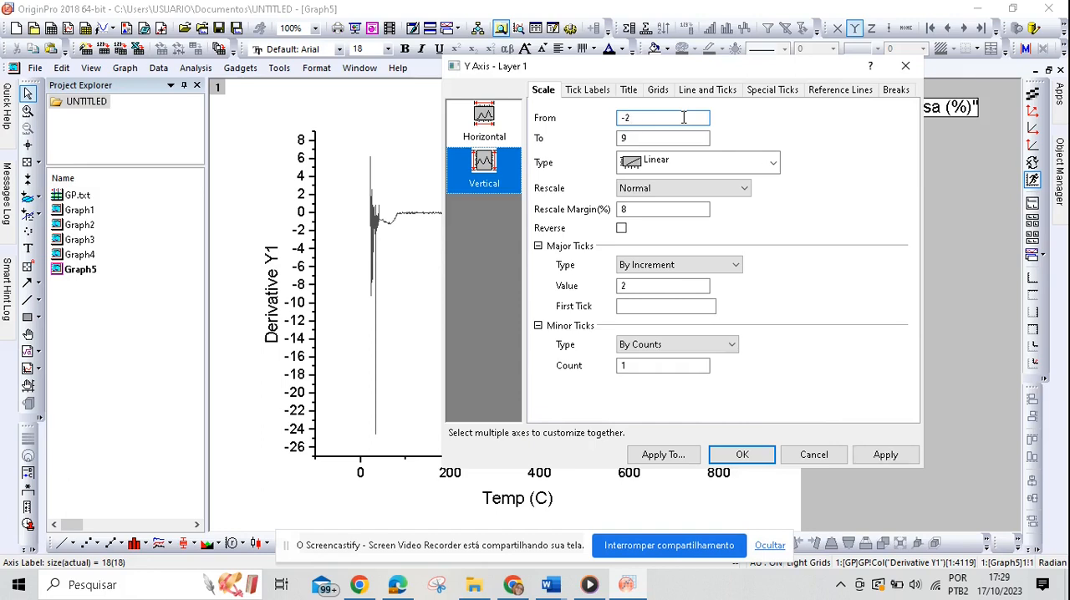
pyautogui.write('1,5')
pyautogui.doubleClick(647, 139)
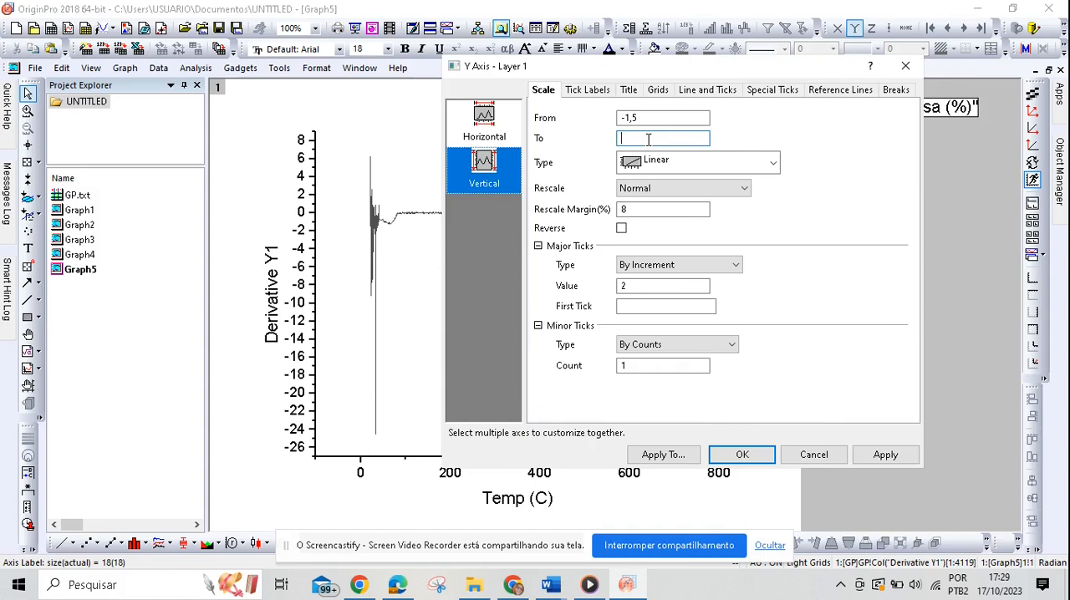
pyautogui.write('2')
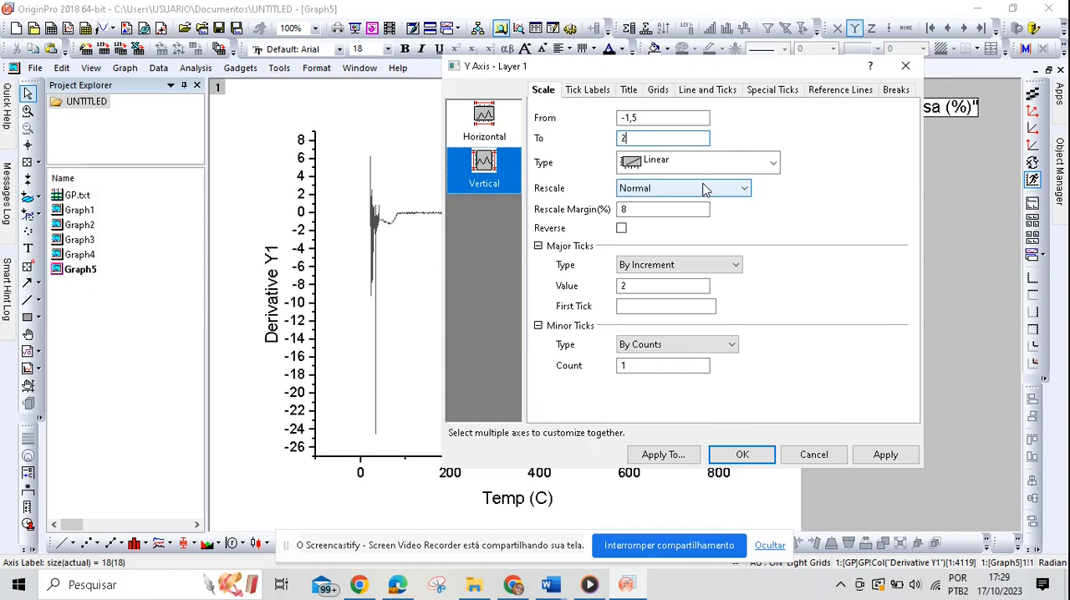
pyautogui.click(885, 457)
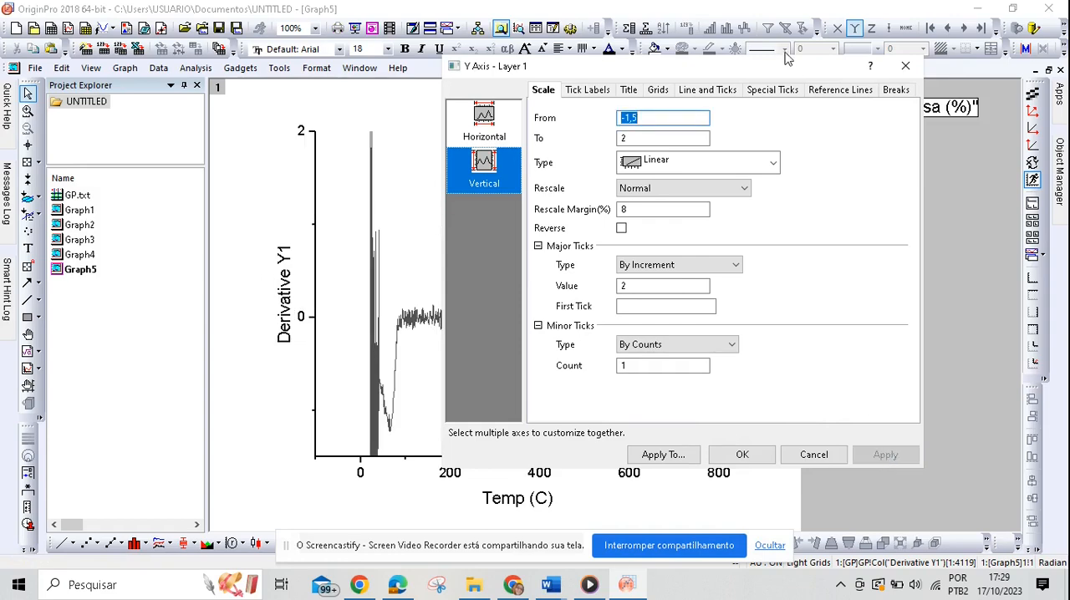
# Step: Set the horizontal temperature axis scale from 10 to 710 and close the axis settings
pyautogui.moveTo(774, 70); pyautogui.dragTo(705, 108)
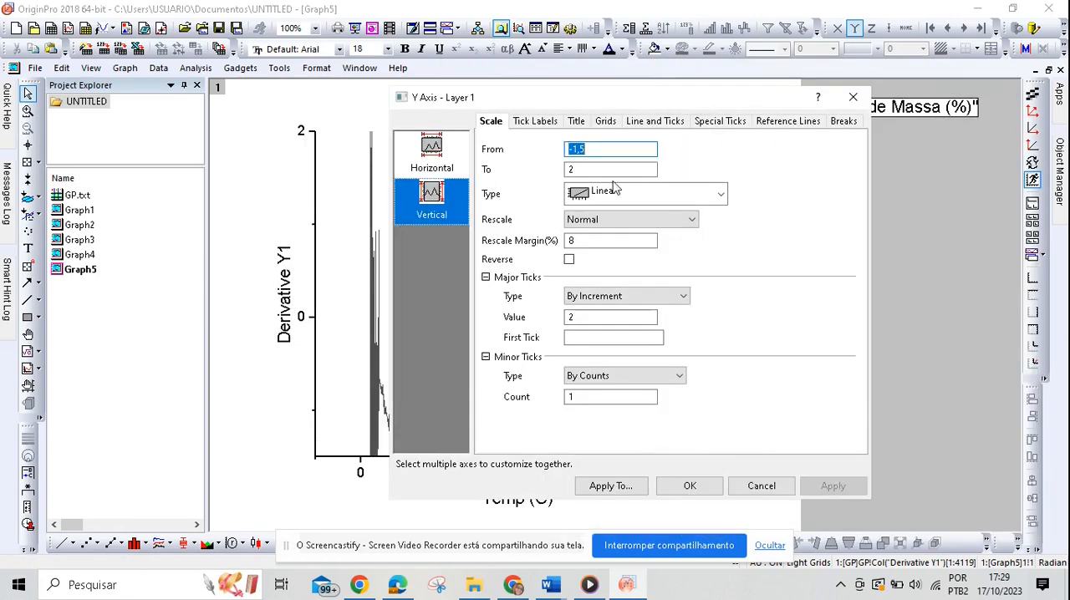
pyautogui.click(456, 164)
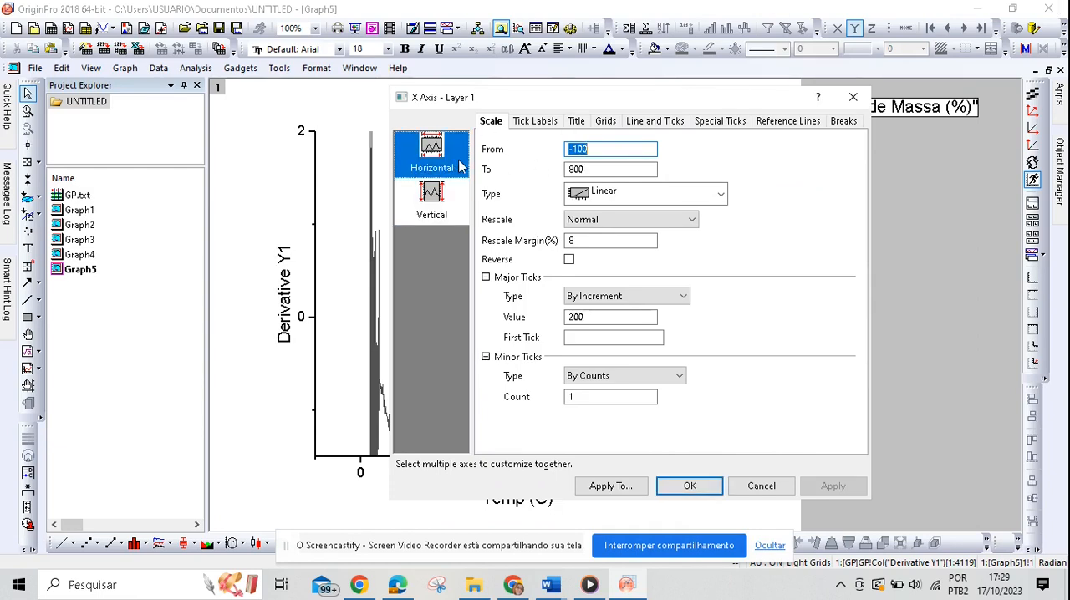
pyautogui.click(623, 148)
pyautogui.press('BackSpace')
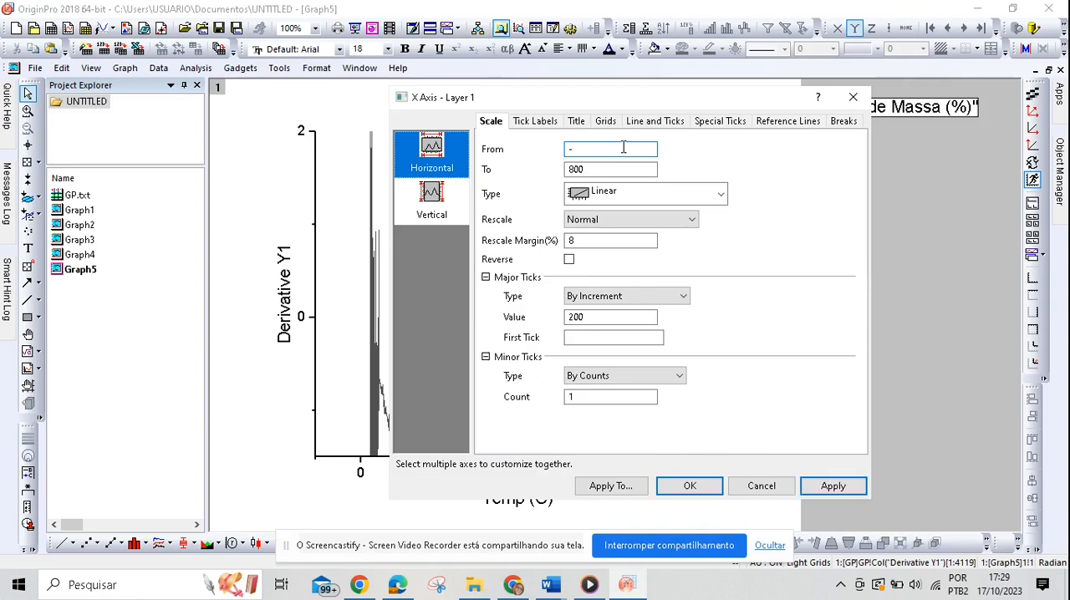
pyautogui.write('10')
pyautogui.doubleClick(629, 170)
pyautogui.press('BackSpace')
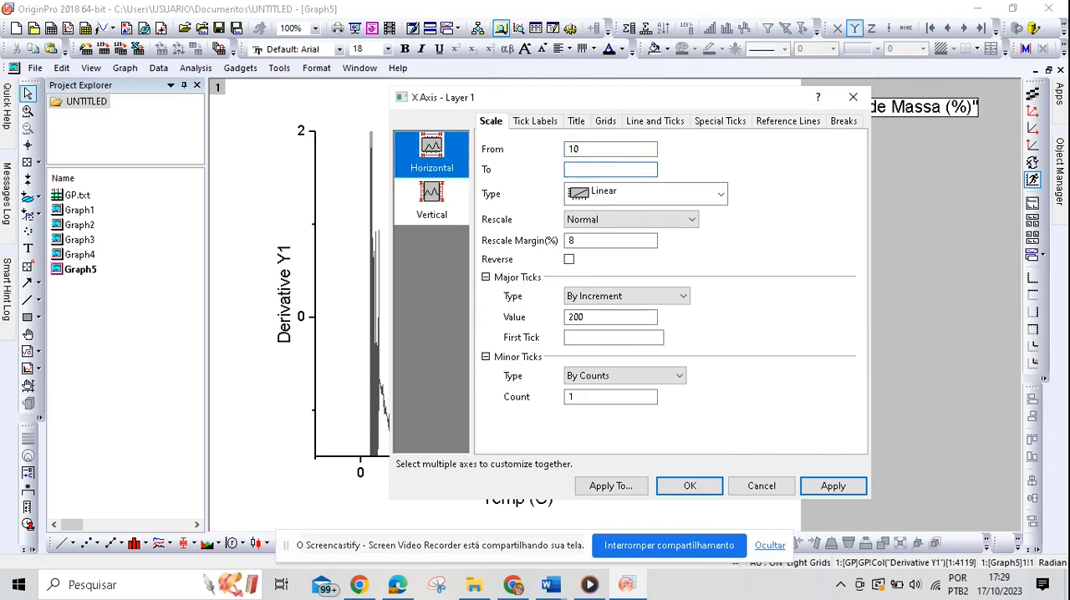
pyautogui.write('710')
pyautogui.click(842, 493)
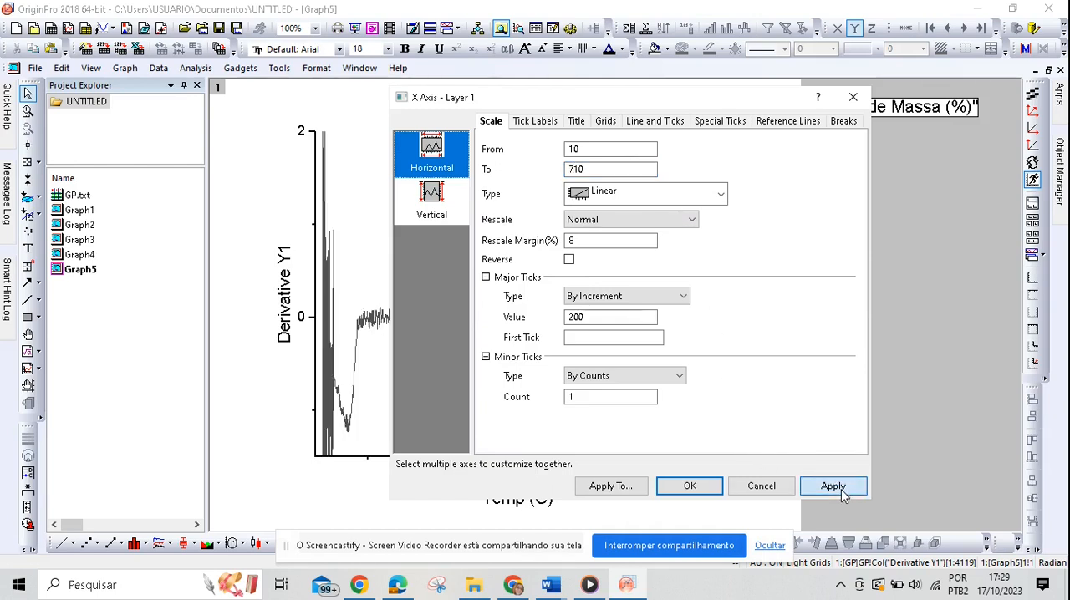
pyautogui.click(853, 97)
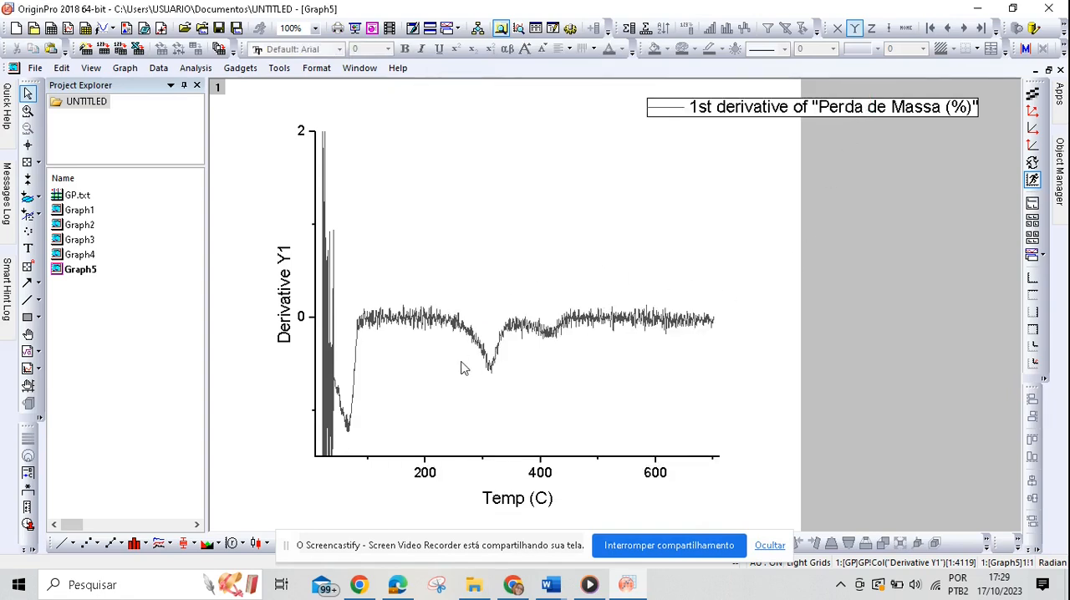
# Step: Open the Smooth settings for the derivative curve and preview the Lowess method with a span of 0,1
pyautogui.click(209, 69)
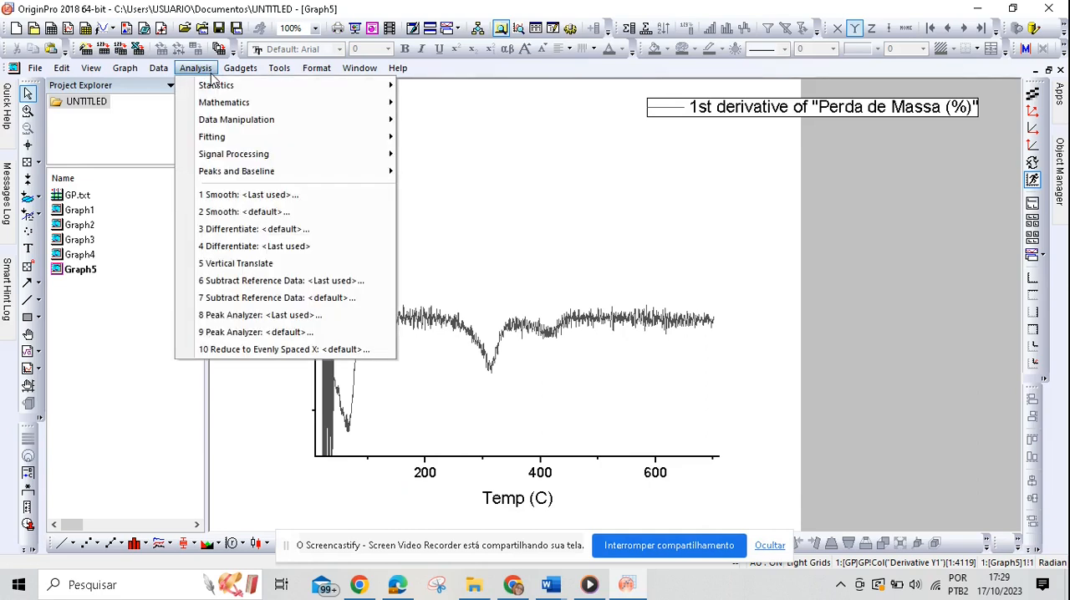
pyautogui.moveTo(240, 108)
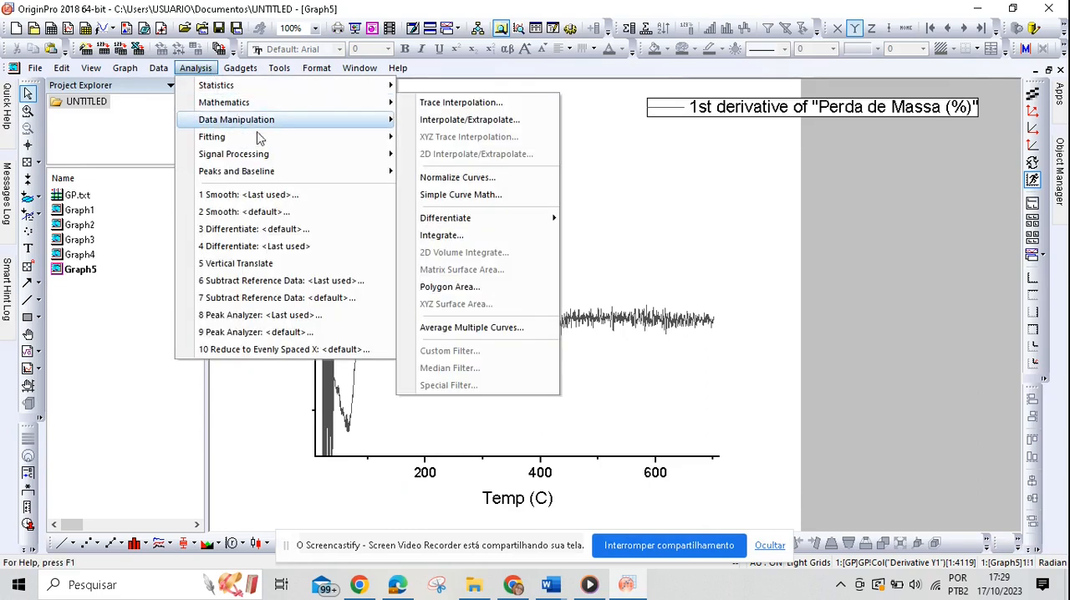
pyautogui.moveTo(334, 155)
pyautogui.moveTo(474, 158)
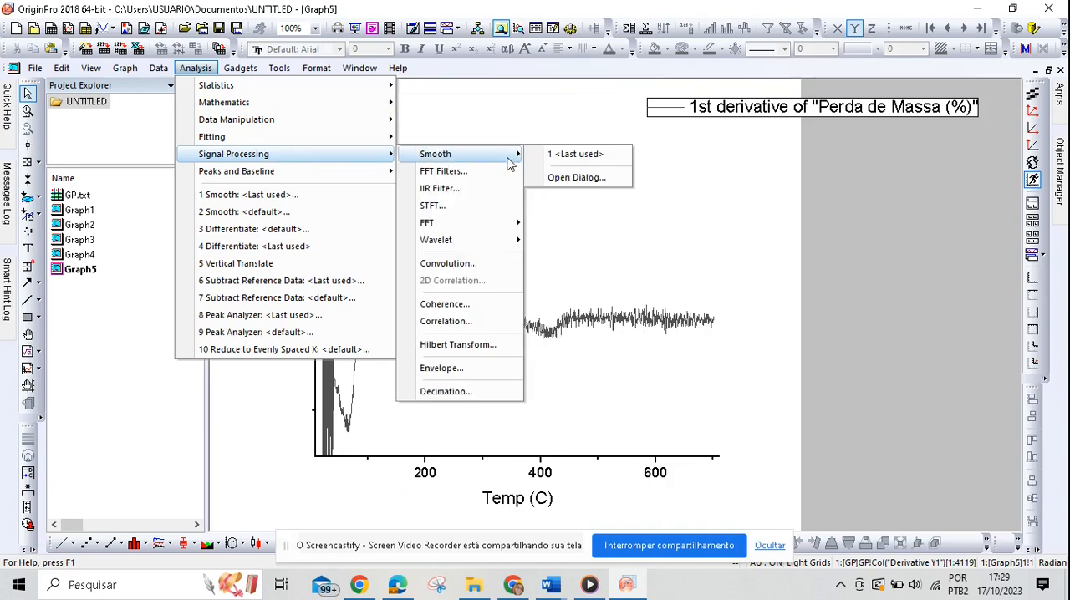
pyautogui.click(568, 179)
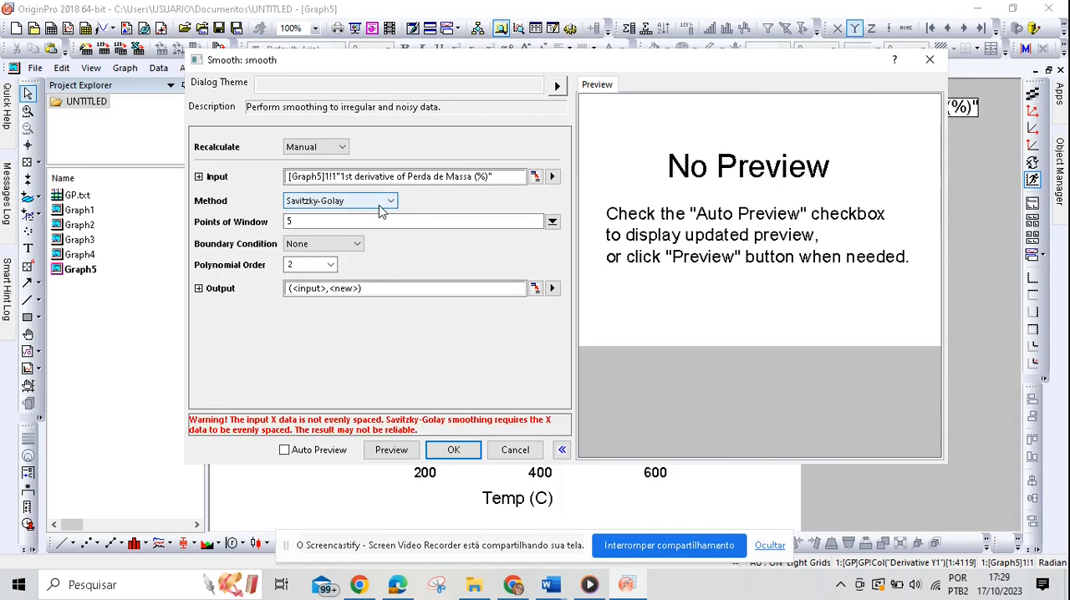
pyautogui.click(391, 202)
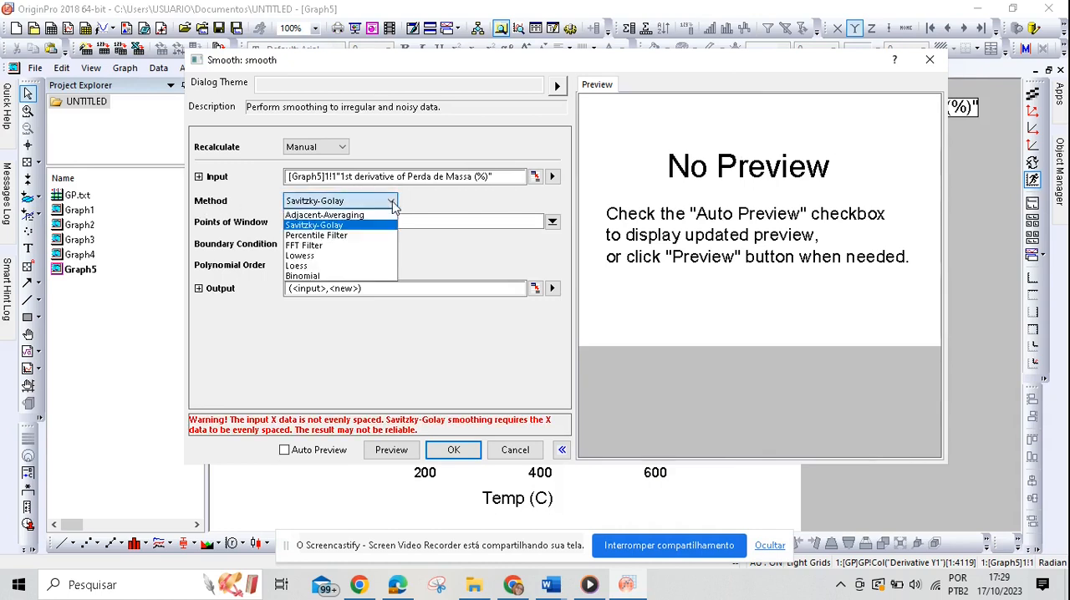
pyautogui.click(338, 257)
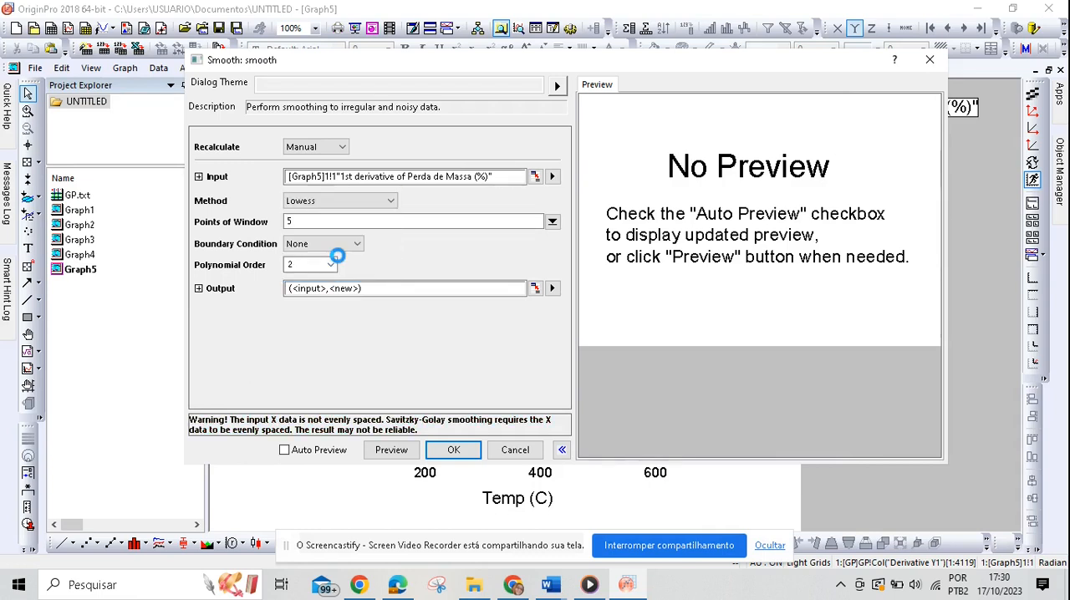
pyautogui.click(398, 456)
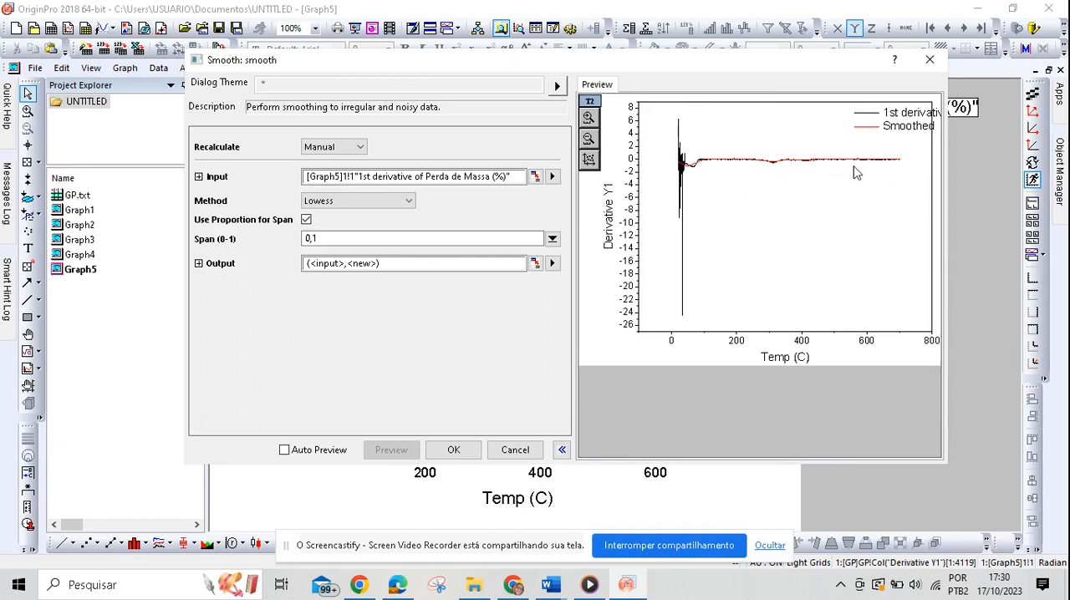
# Step: Smooth the derivative curve with the Loess method and a span of 0,1, previewing it before applying
pyautogui.click(411, 209)
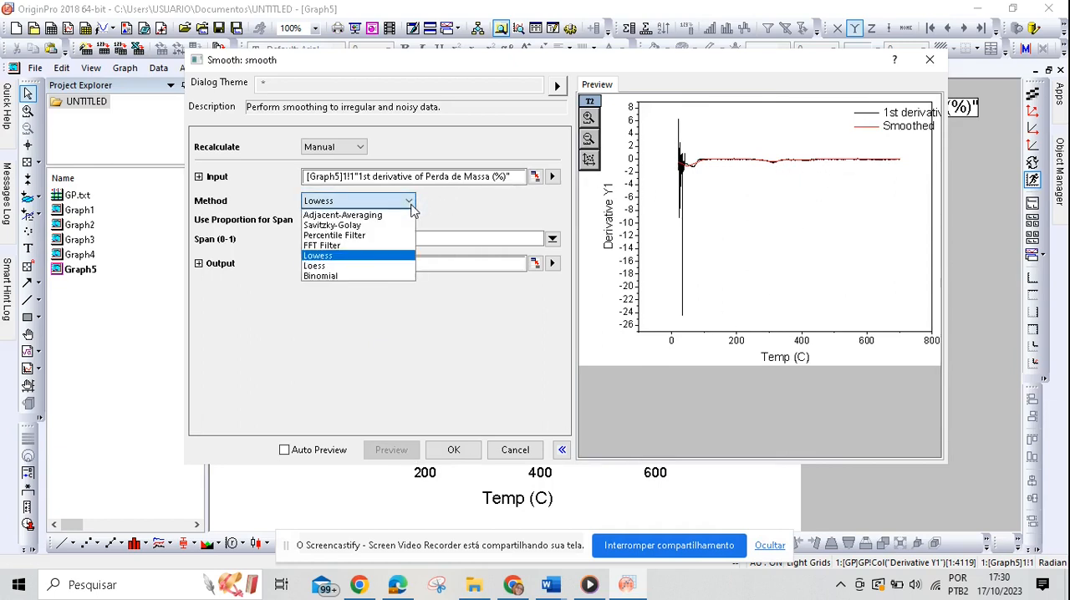
pyautogui.click(356, 264)
pyautogui.click(377, 453)
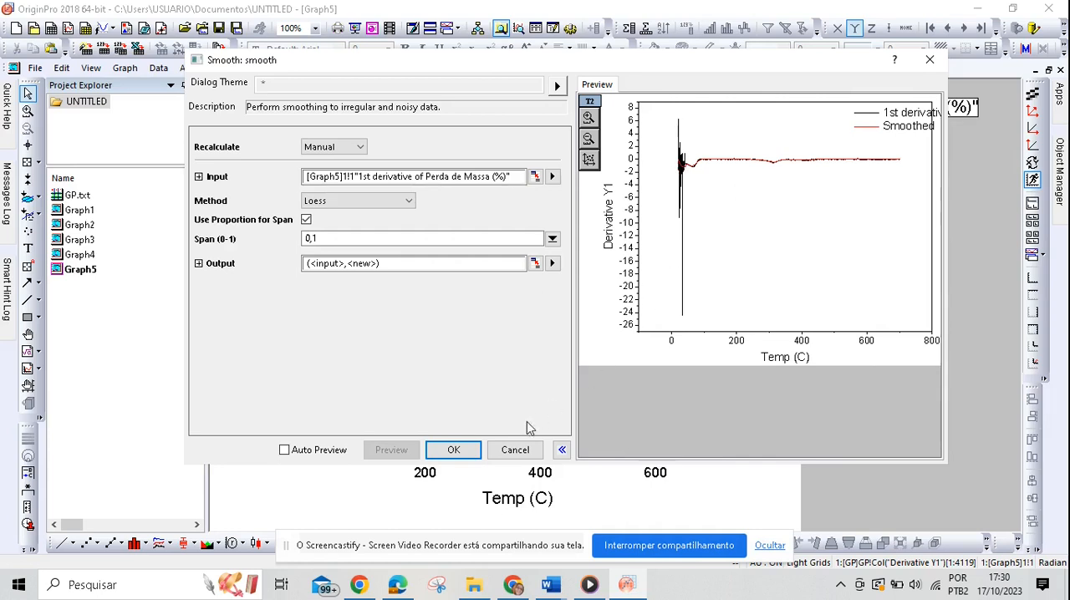
pyautogui.click(453, 450)
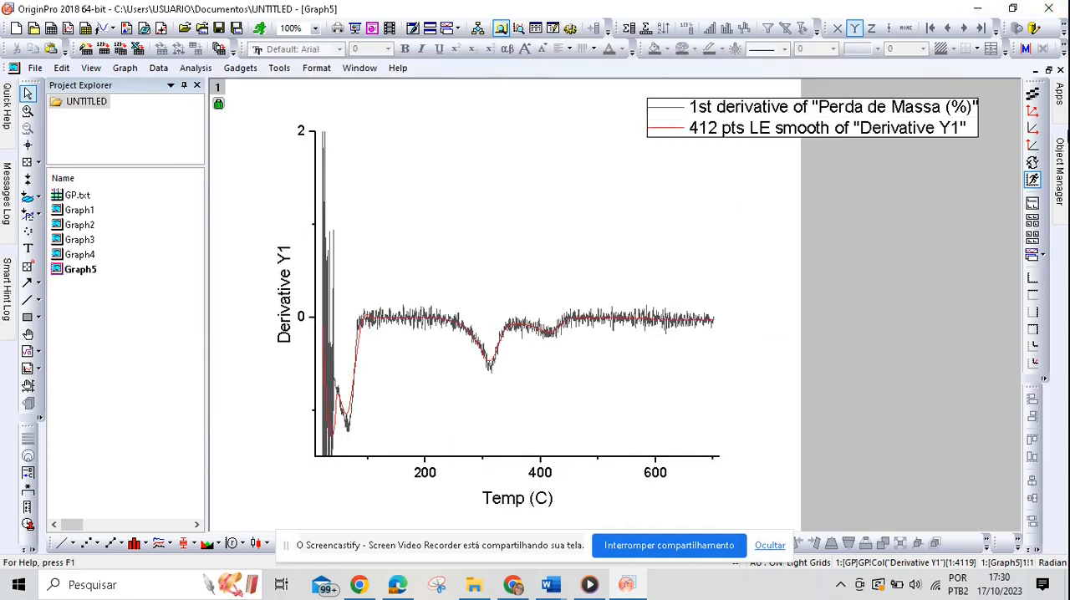
# Step: Hide the unsmoothed first derivative curve in Graph5, leaving only the smoothed curve displayed
pyautogui.moveTo(1059, 171)
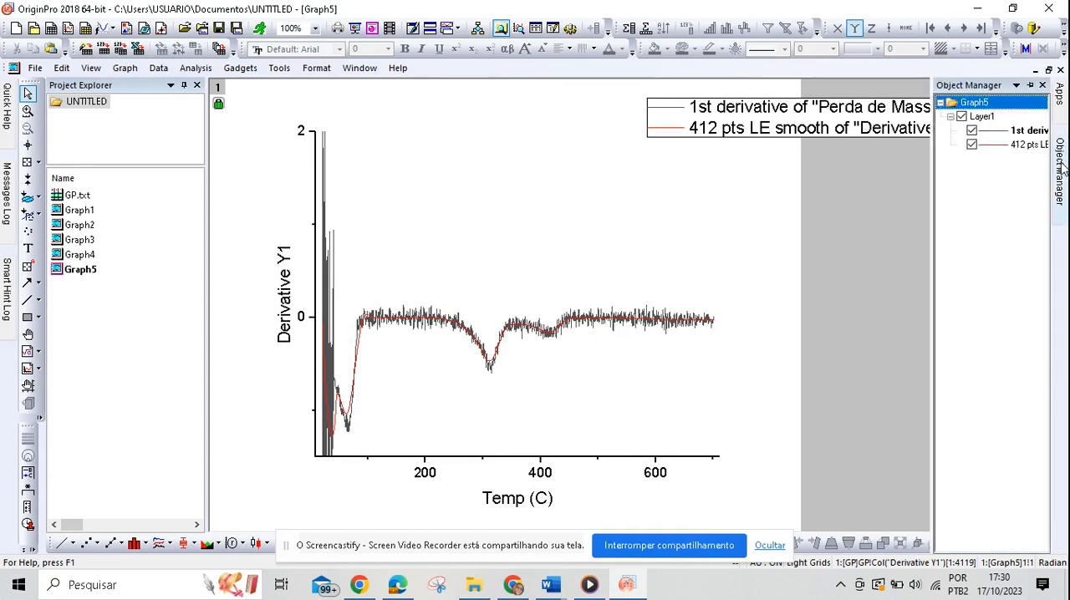
pyautogui.click(973, 132)
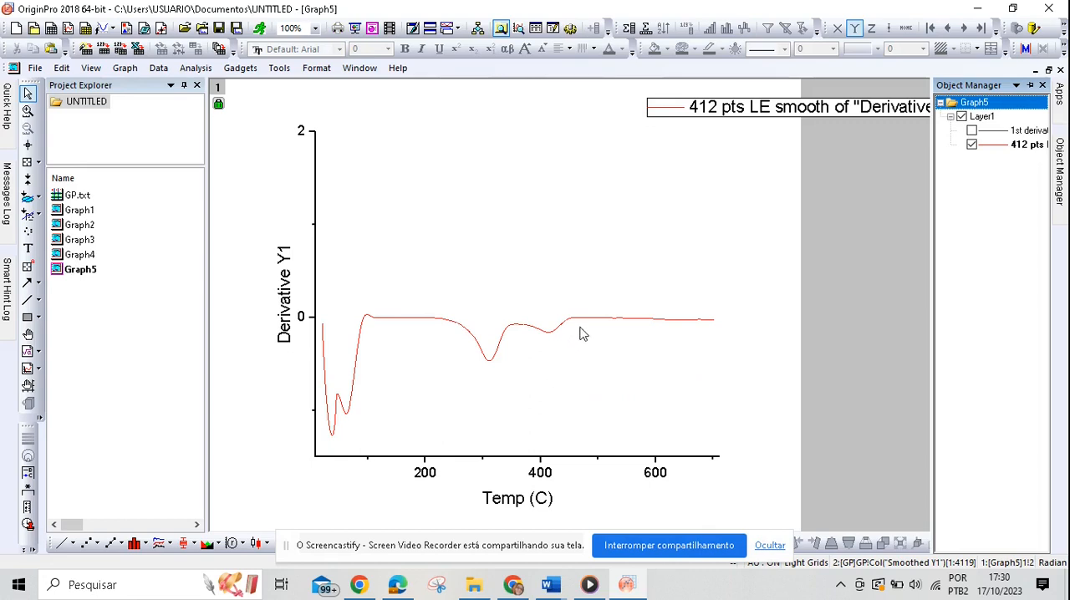
pyautogui.moveTo(588, 324)
# Step: Set the derivative graph's left axis title to "1ª Derivada (% . min -1) ou DTG" and apply it
pyautogui.click(533, 503)
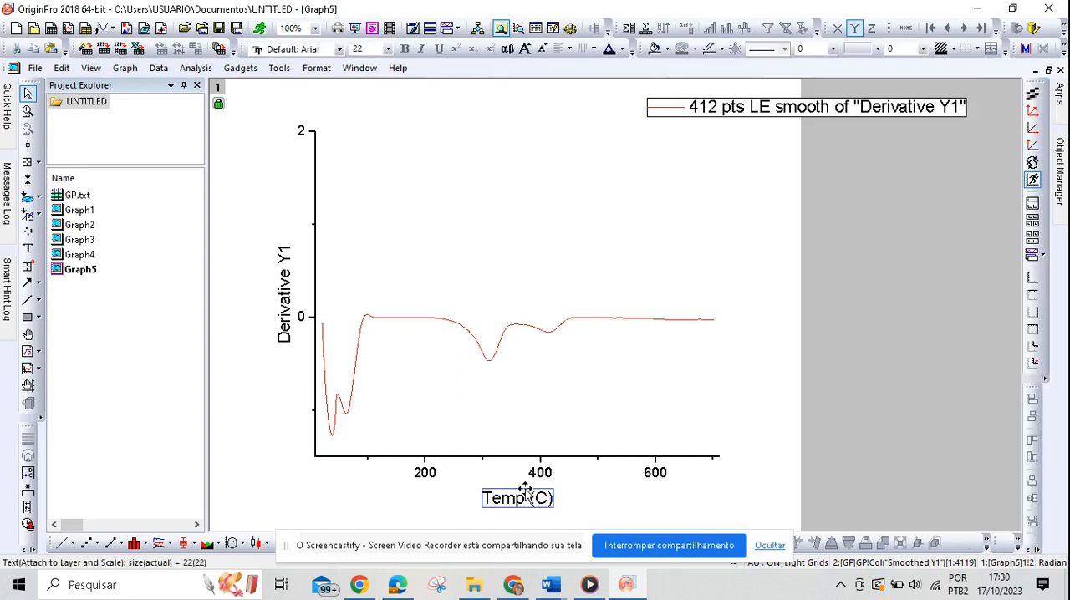
pyautogui.click(287, 333)
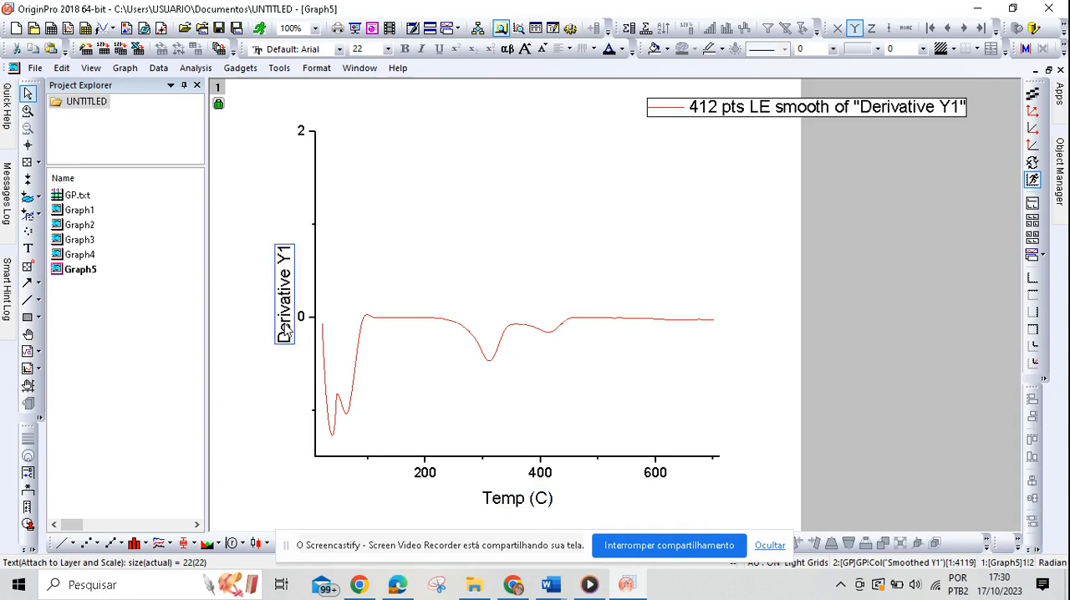
pyautogui.click(425, 477)
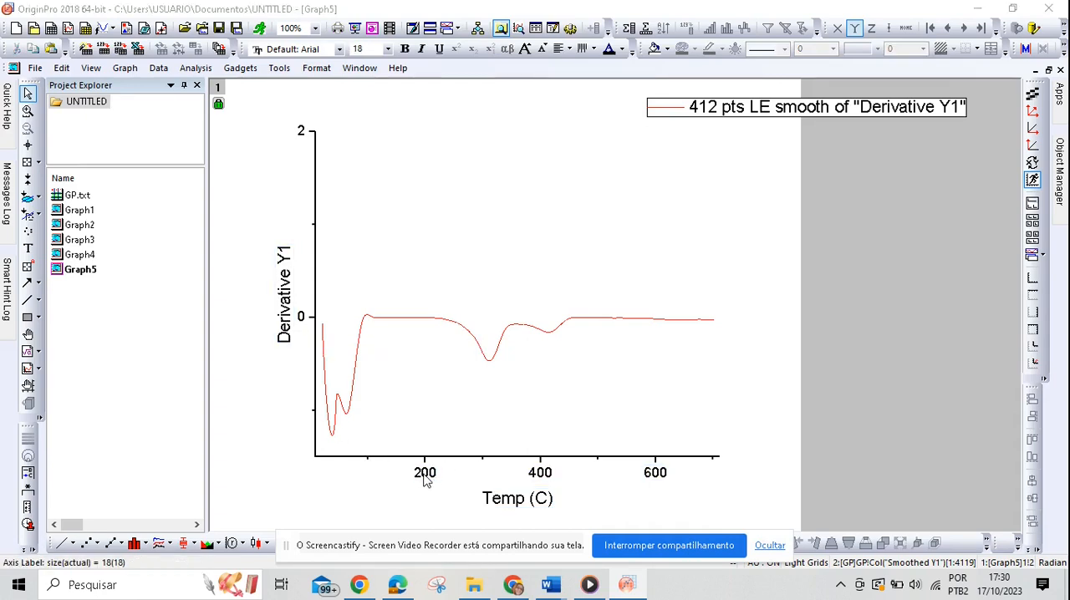
pyautogui.doubleClick(424, 475)
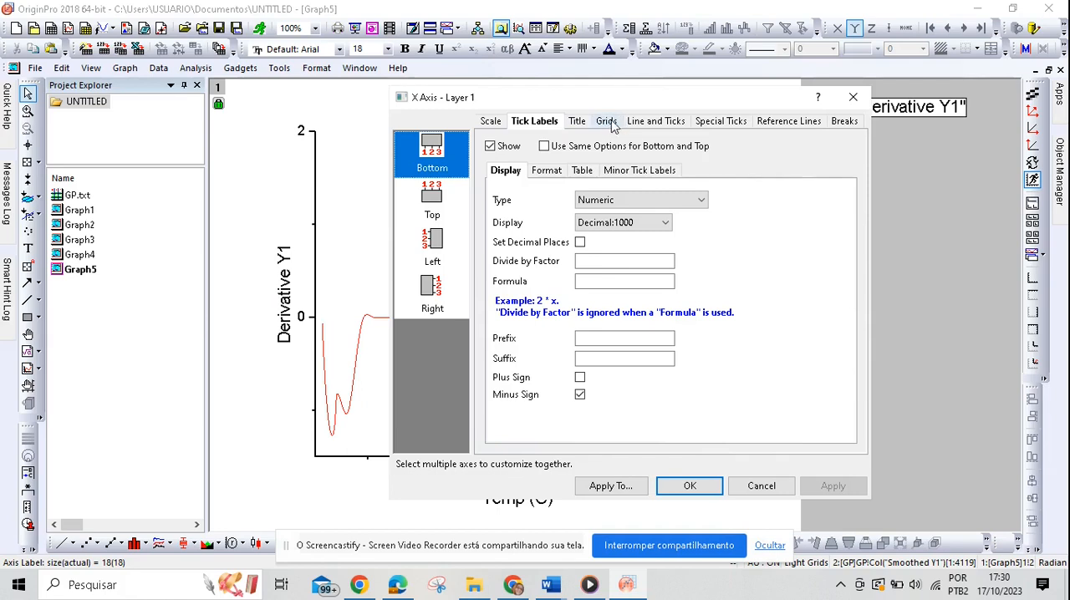
pyautogui.click(638, 124)
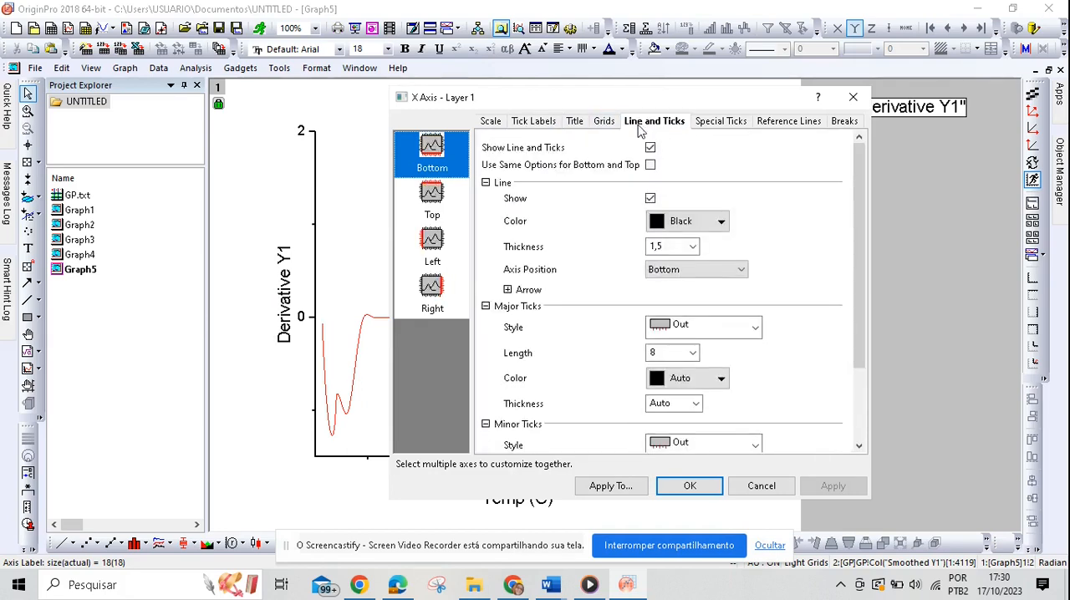
pyautogui.click(613, 123)
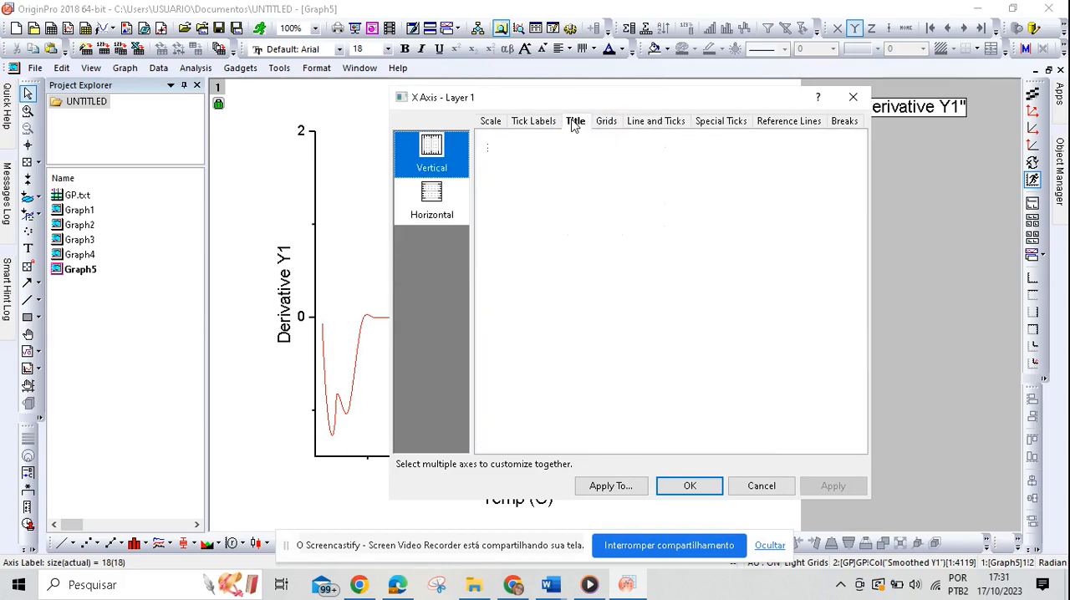
pyautogui.click(575, 122)
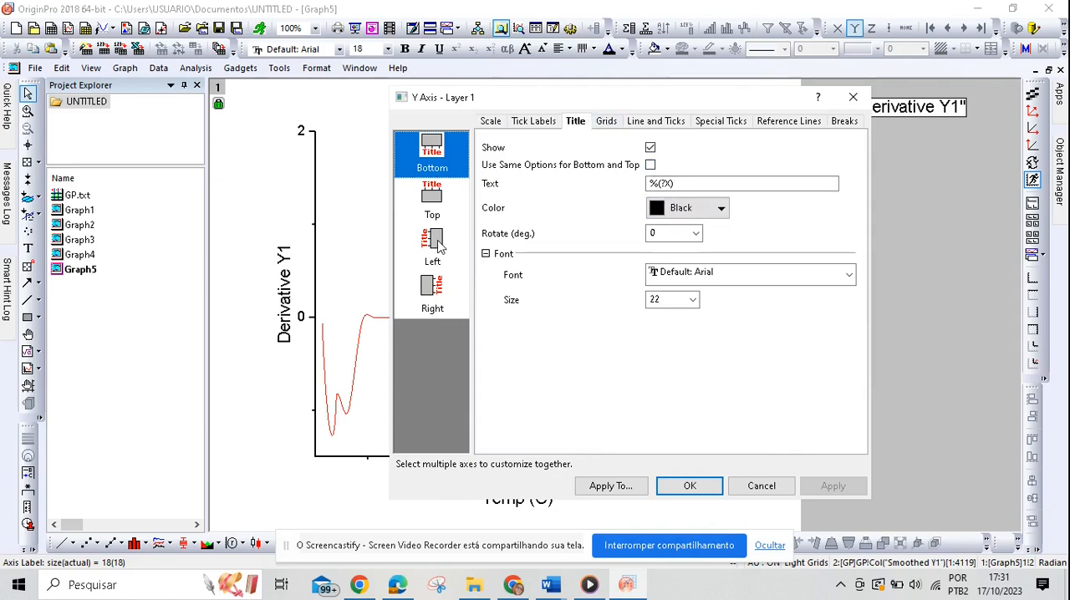
pyautogui.click(440, 244)
pyautogui.doubleClick(697, 179)
pyautogui.press('BackSpace')
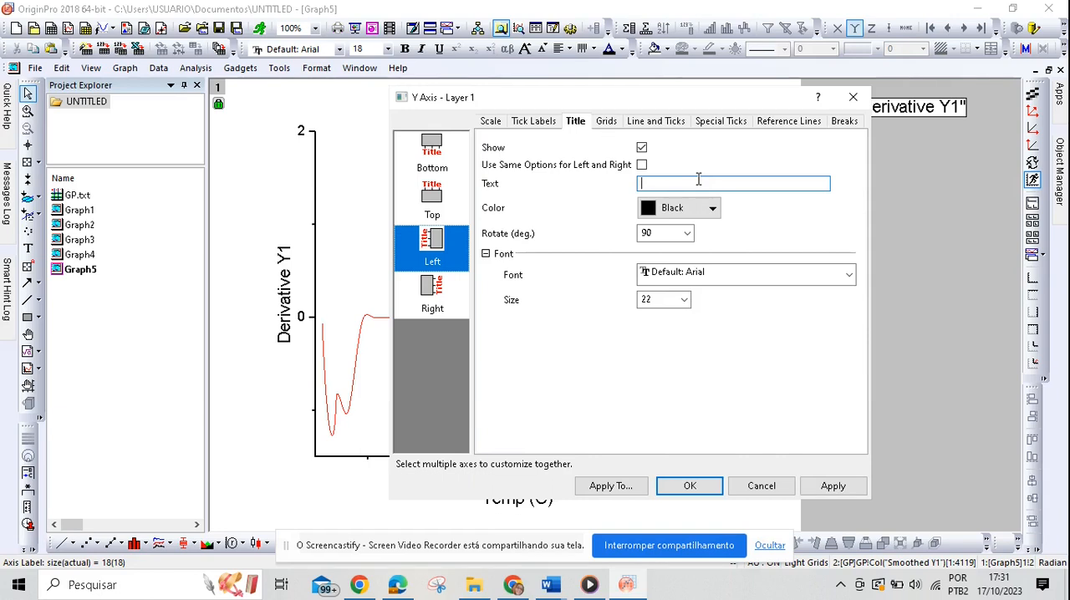
pyautogui.write('1ª Derivada (% . min -1) ou DTG')
pyautogui.click(829, 486)
# Step: Change the left axis title's font to Times New Roman, apply it and close the axis settings
pyautogui.click(788, 276)
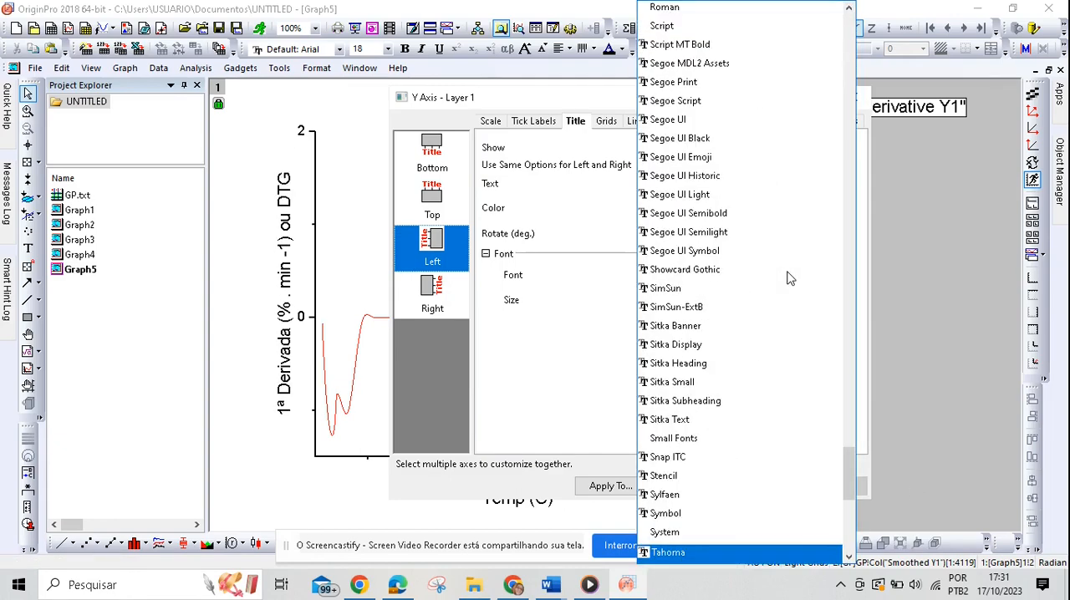
pyautogui.press('Down')
pyautogui.press('Down')
pyautogui.press('Down')
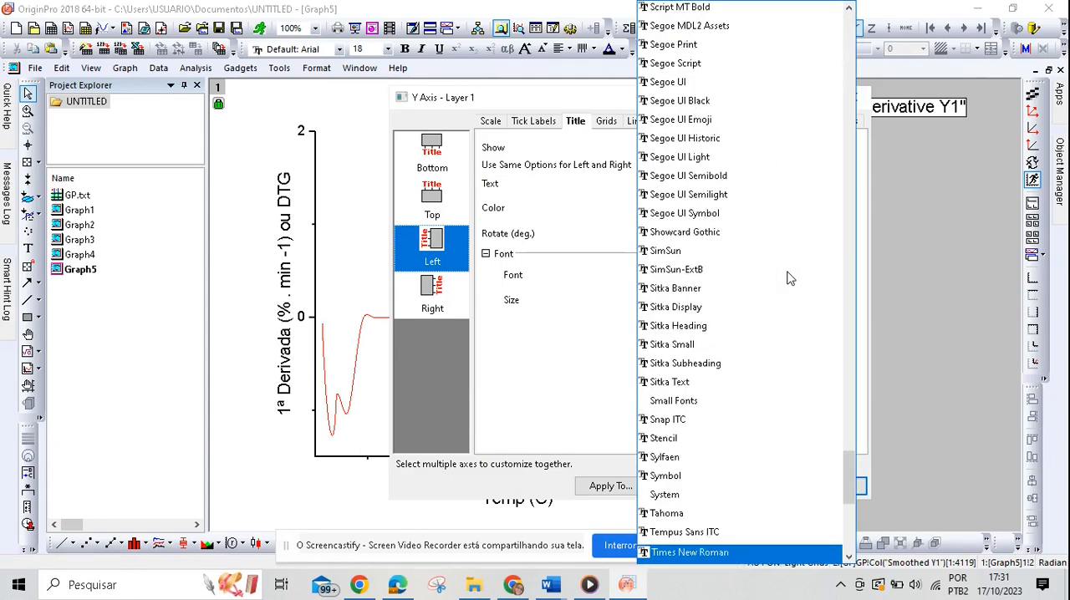
pyautogui.press('Return')
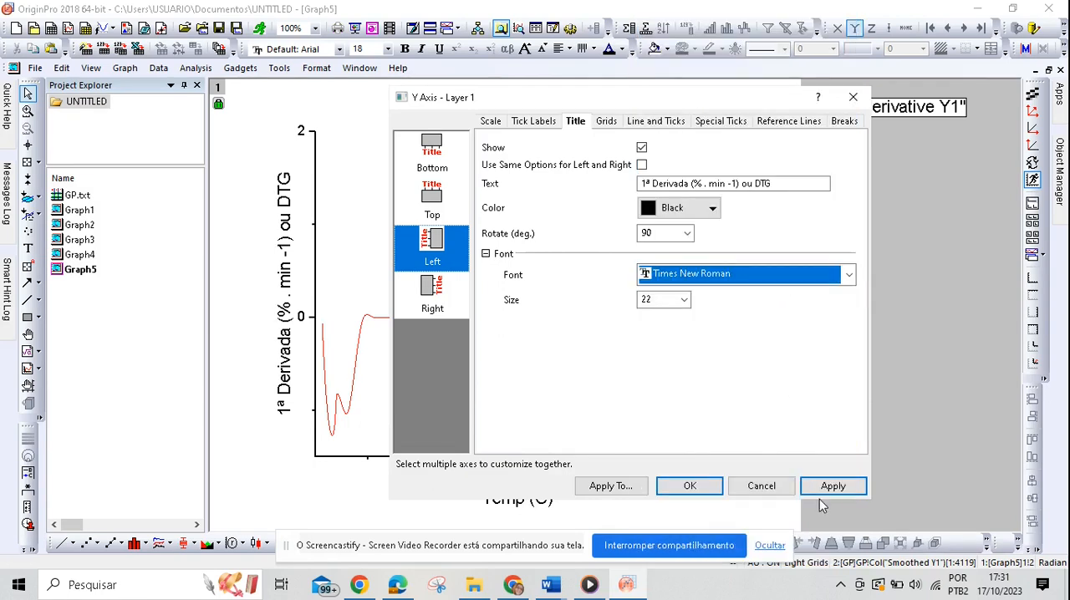
pyautogui.click(849, 490)
pyautogui.click(852, 97)
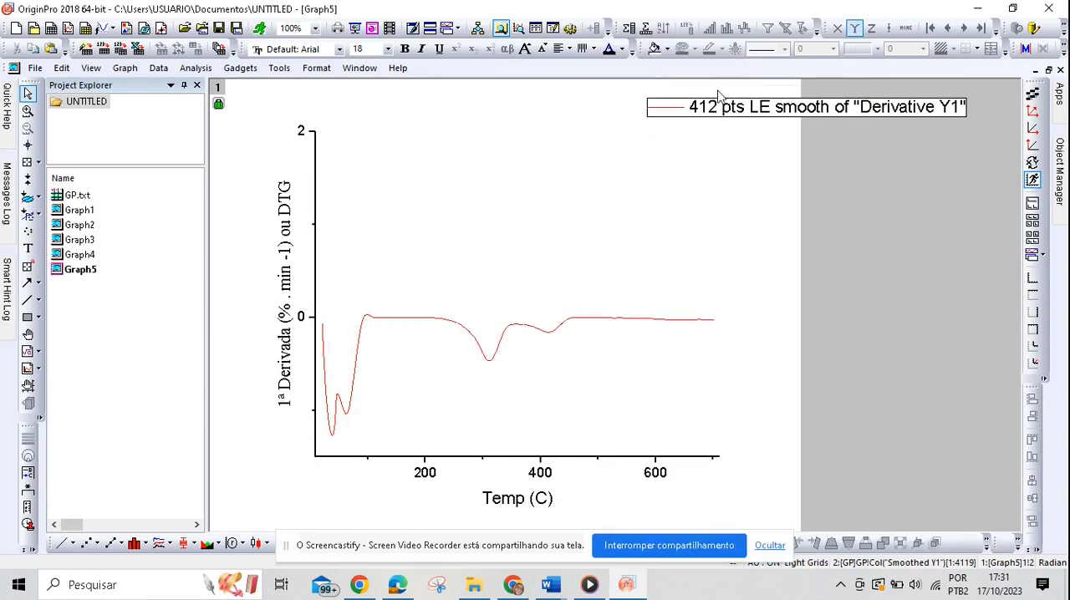
# Step: Format the "-1" in the left axis title as superscript
pyautogui.click(286, 259)
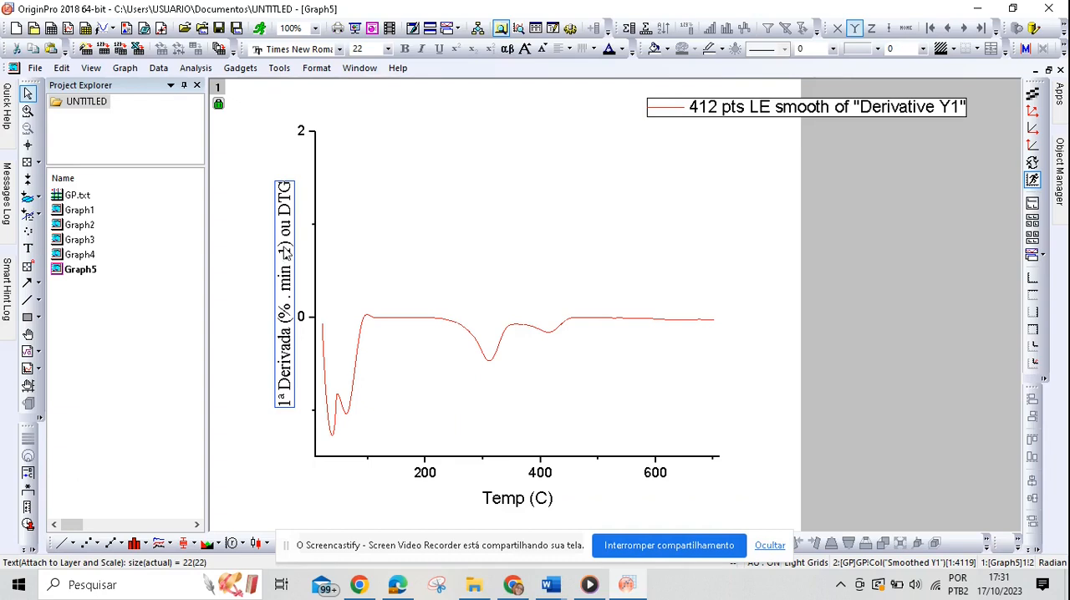
pyautogui.doubleClick(286, 261)
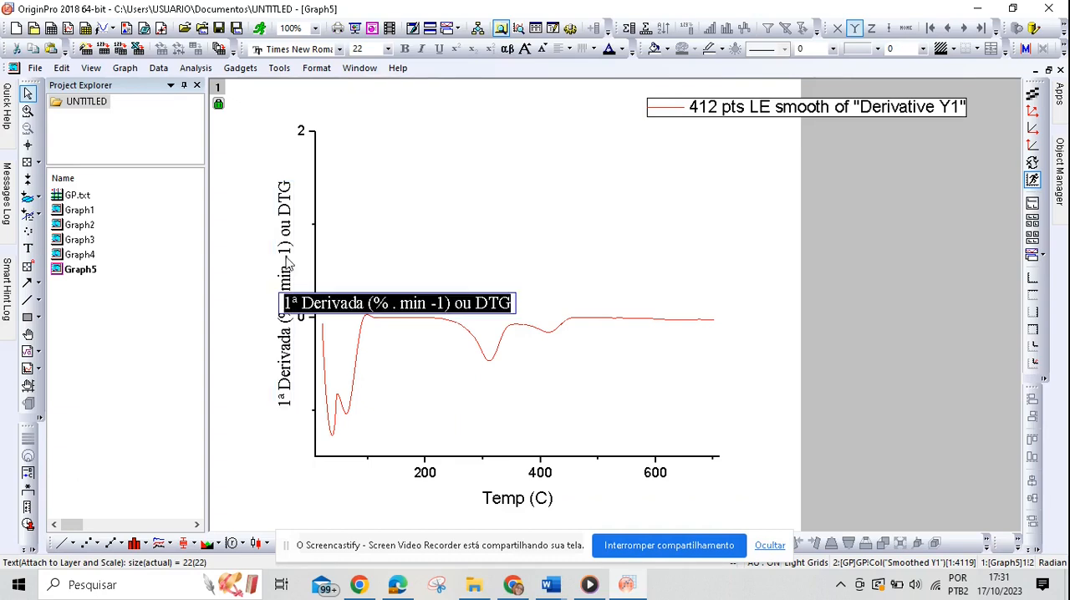
pyautogui.click(445, 305)
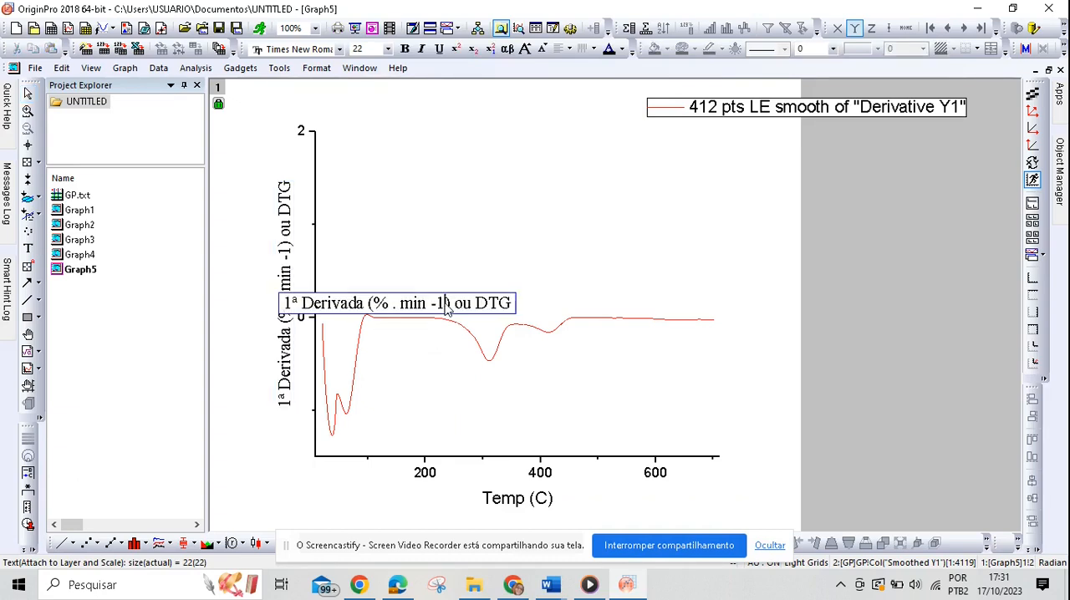
pyautogui.moveTo(448, 308); pyautogui.dragTo(431, 306)
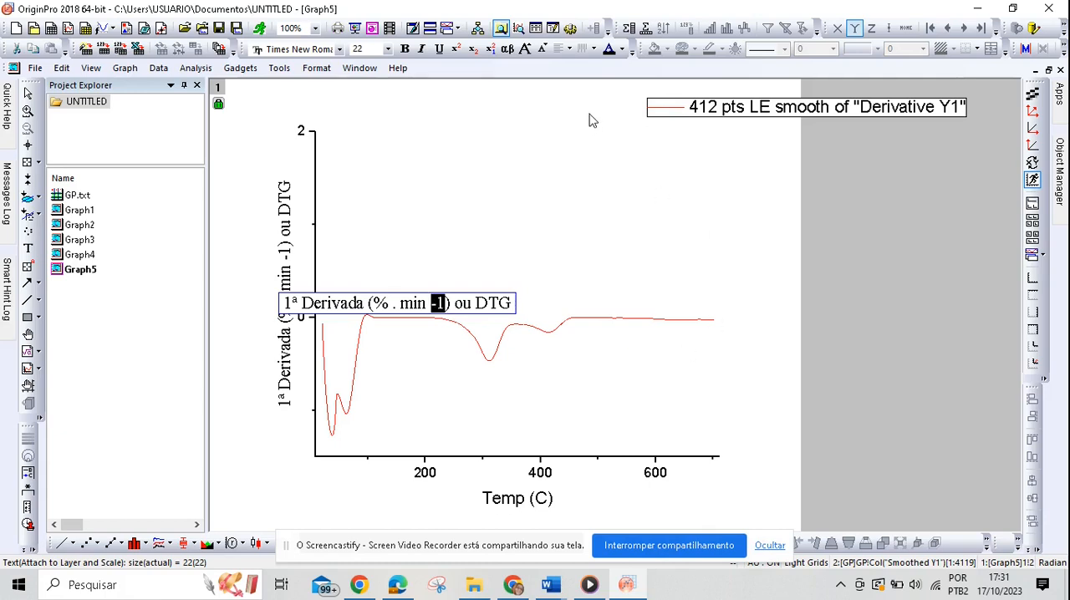
pyautogui.click(456, 49)
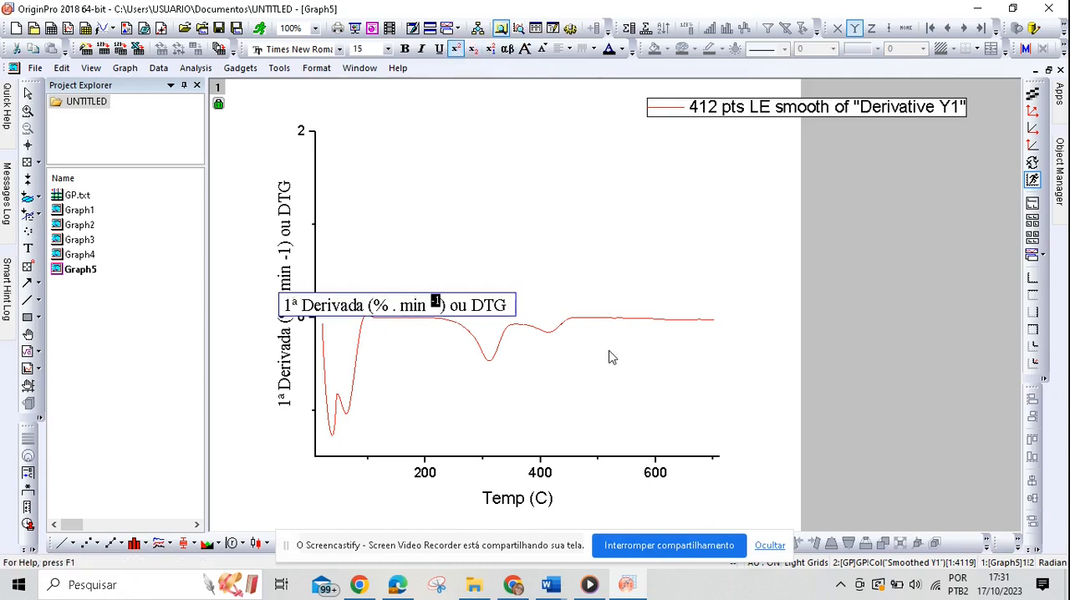
pyautogui.click(611, 355)
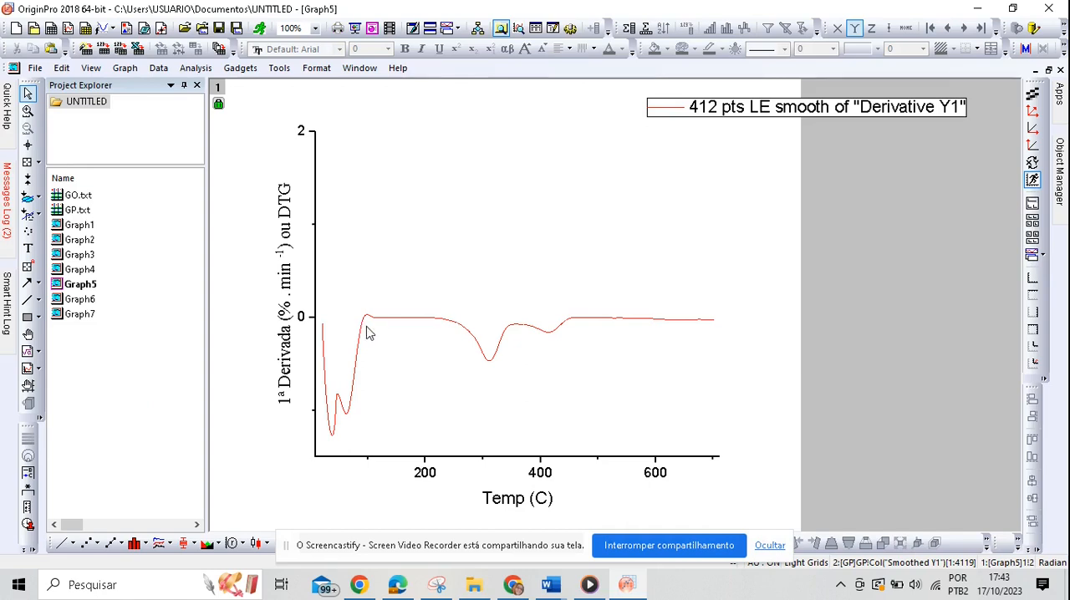
# Step: Review Graph1, the TGA and DTG reference figure in the dissertation PDF in Microsoft Edge, and Graph7, Graph6 and Graph5 back in OriginPro
pyautogui.doubleClick(83, 224)
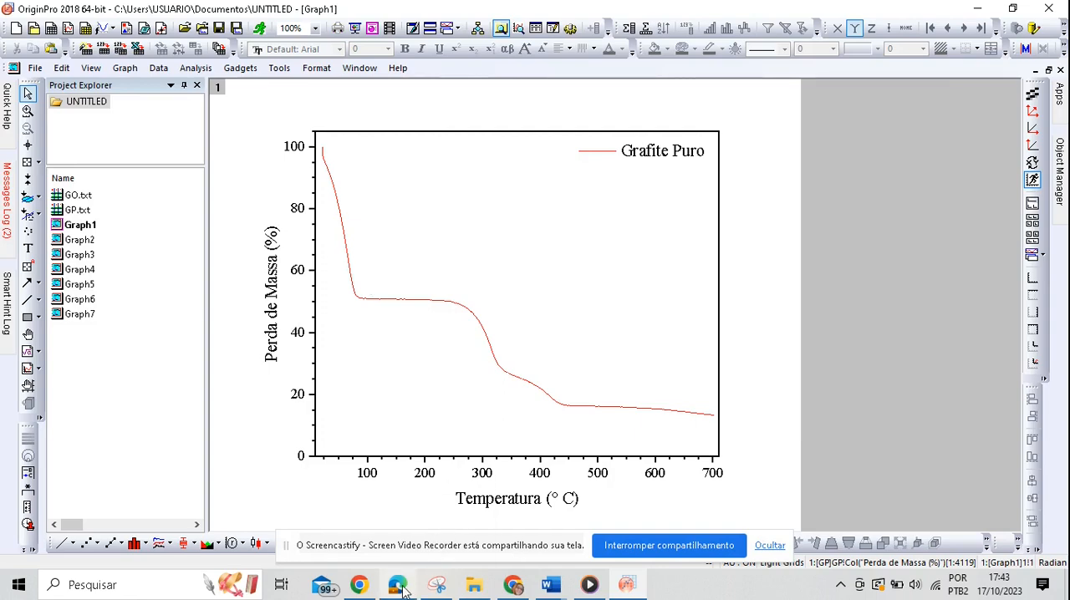
pyautogui.moveTo(400, 583)
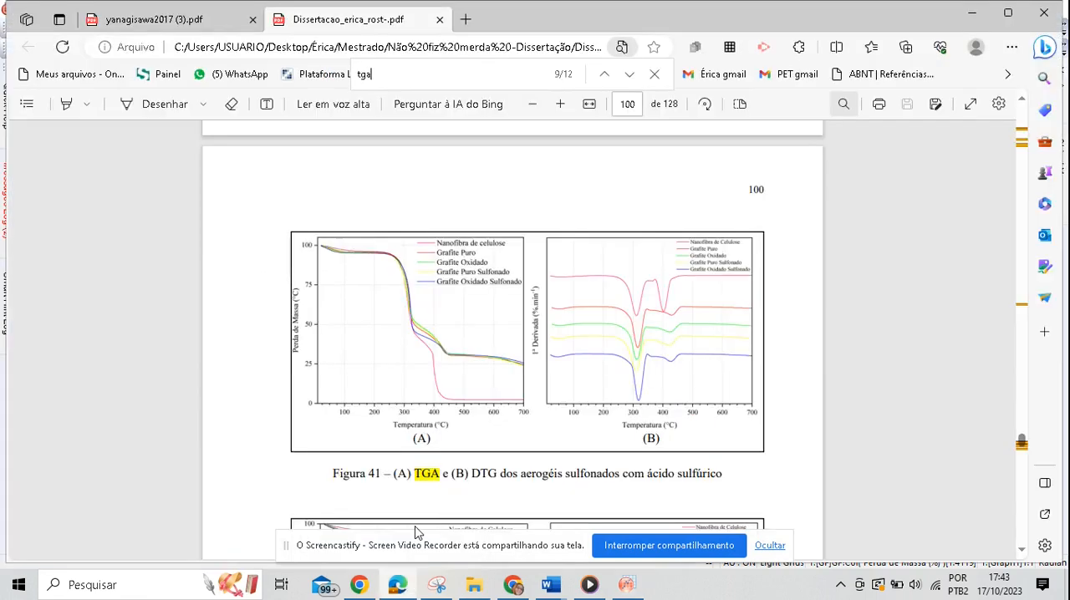
pyautogui.click(411, 538)
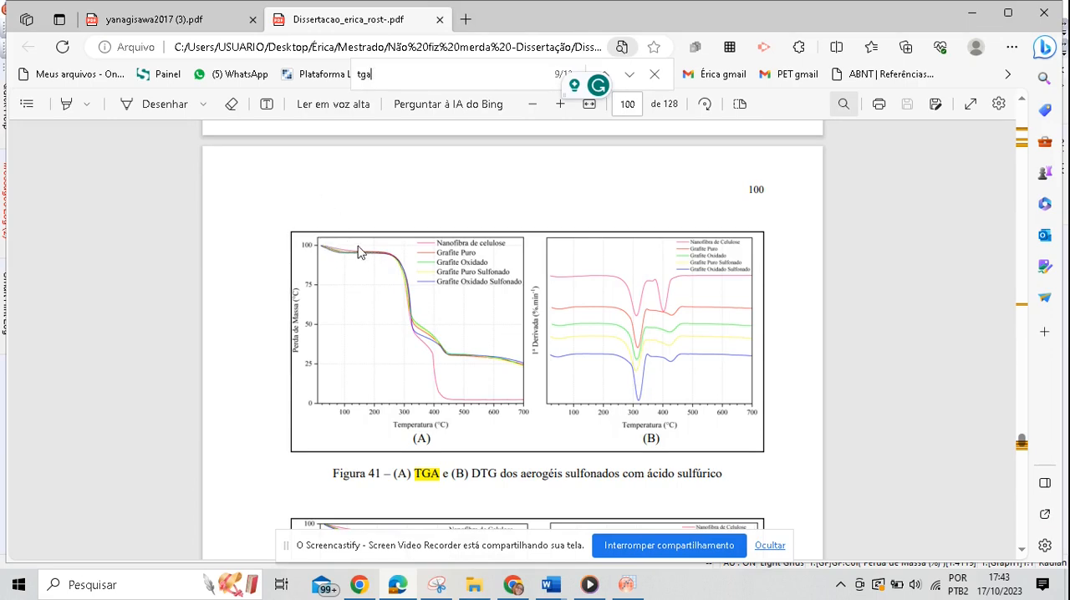
pyautogui.click(626, 584)
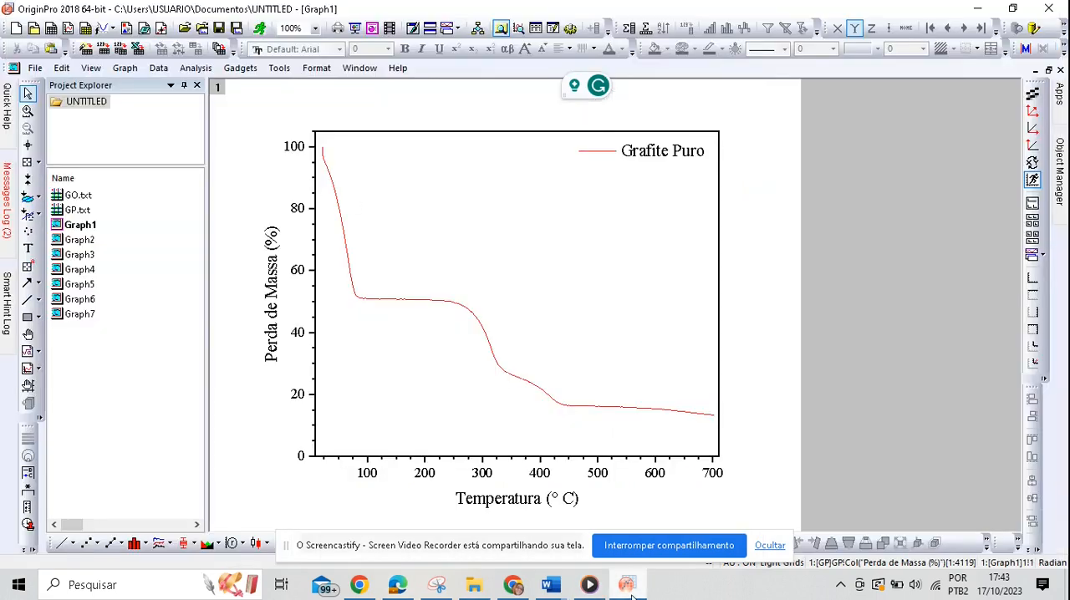
pyautogui.doubleClick(96, 315)
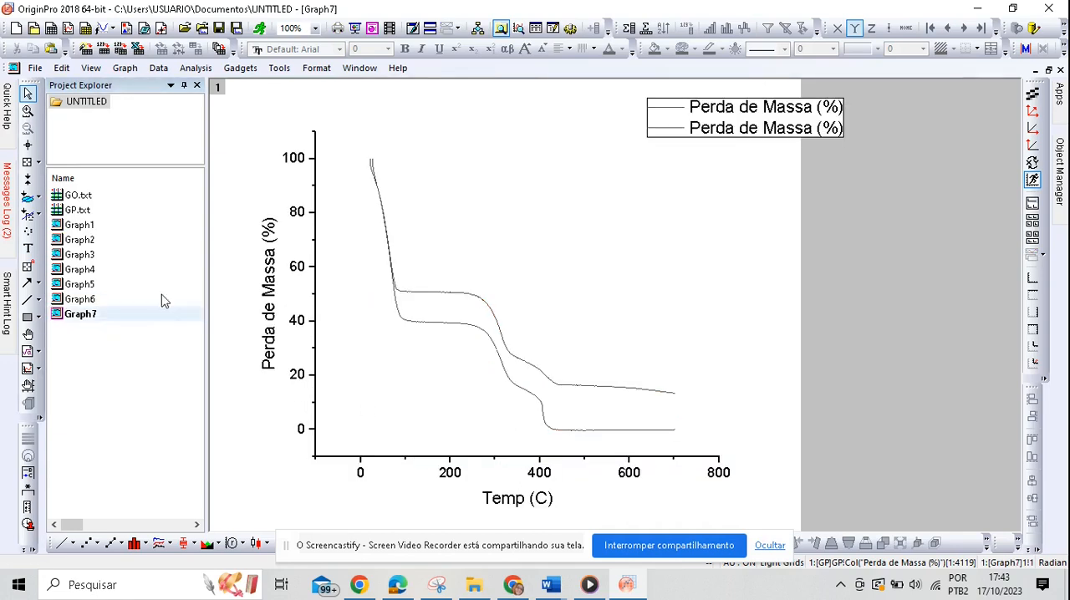
pyautogui.doubleClick(101, 299)
pyautogui.doubleClick(100, 284)
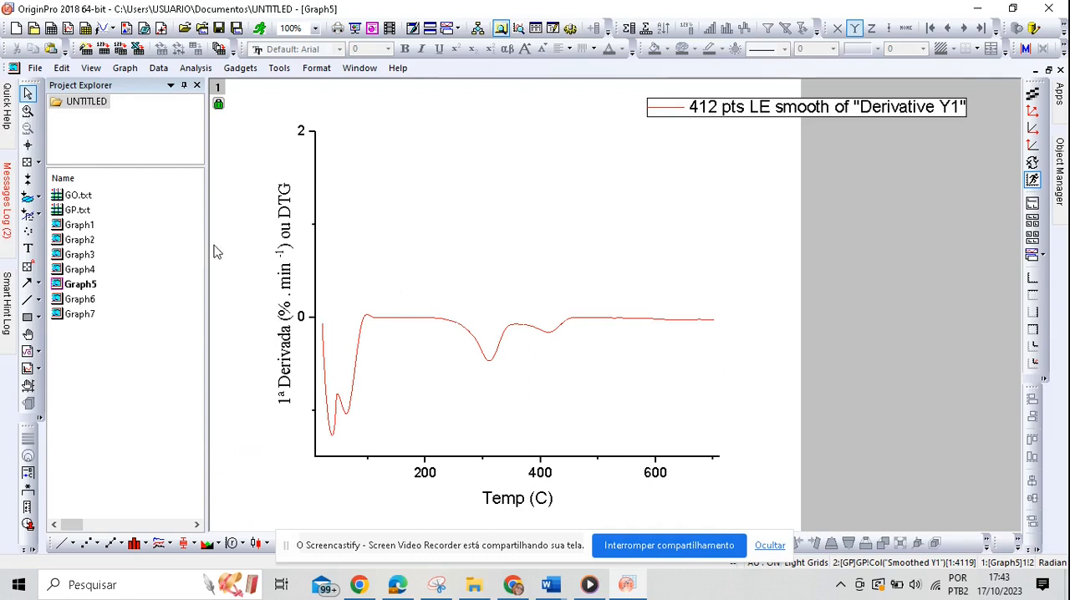
# Step: Remove the existing GO.txt workbook and import the GO data file from the TGA folder as ASCII into a new workbook
pyautogui.doubleClick(95, 197)
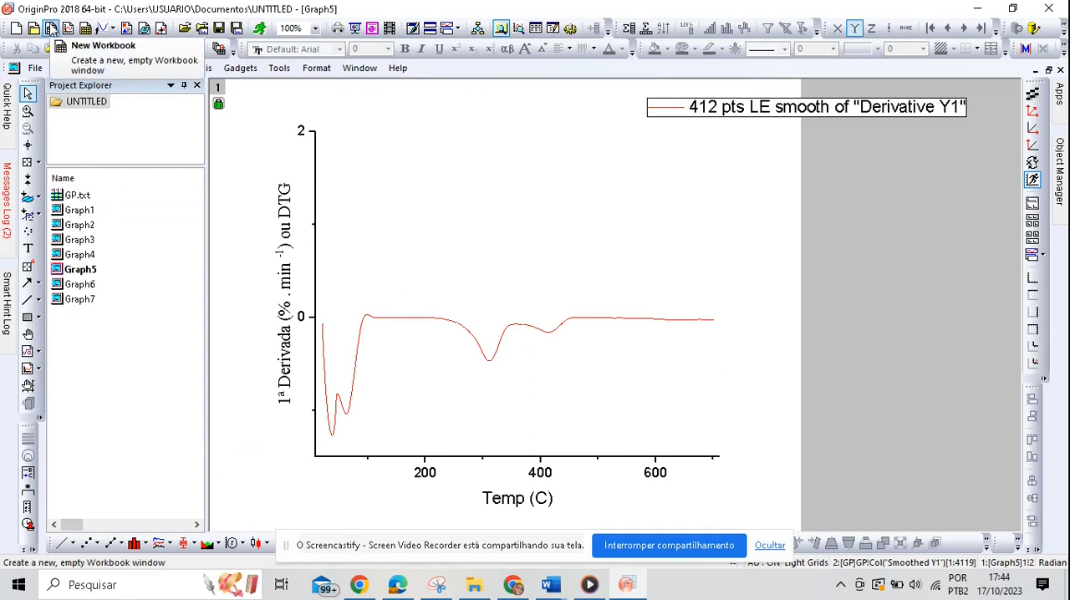
pyautogui.click(51, 28)
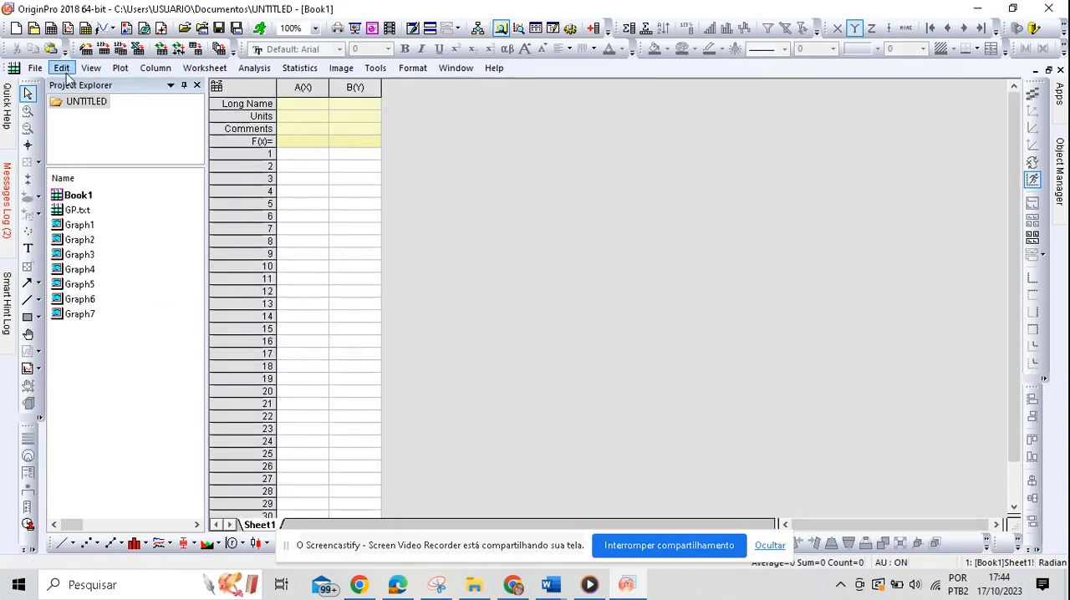
pyautogui.click(33, 68)
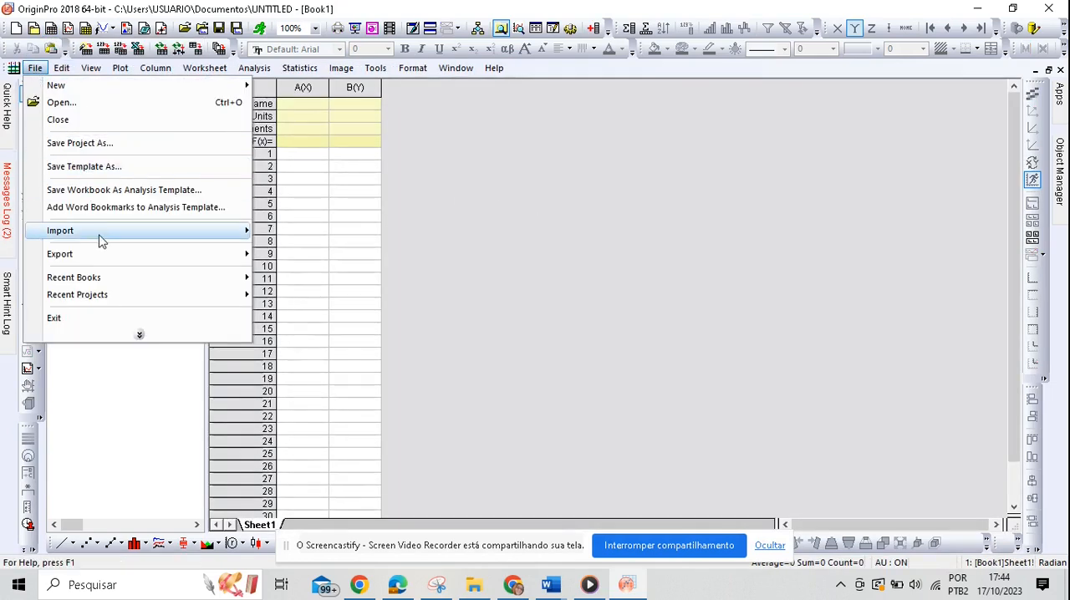
pyautogui.moveTo(100, 234)
pyautogui.click(292, 235)
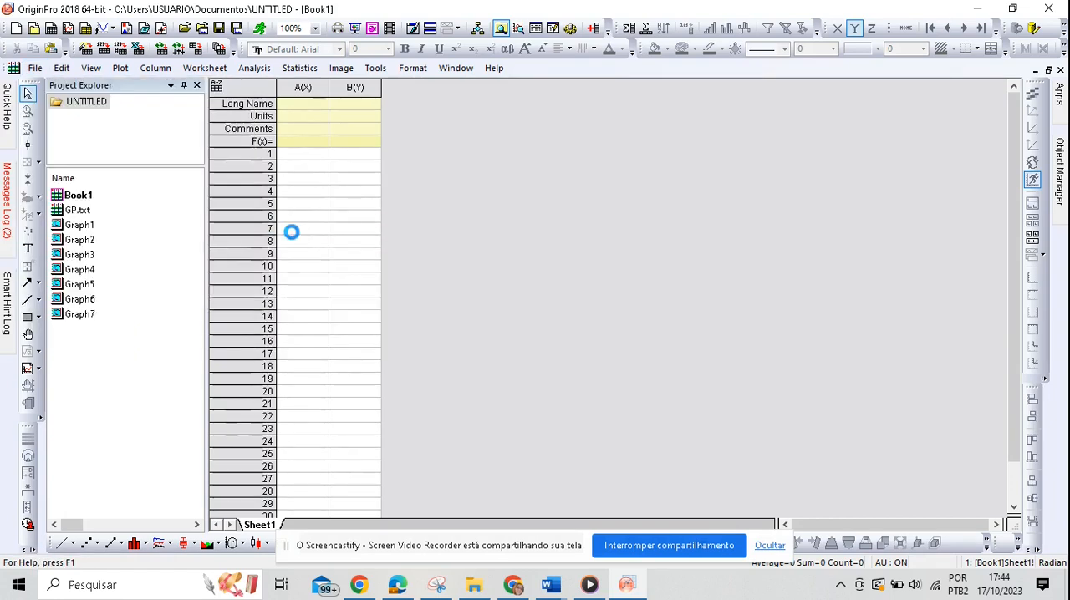
pyautogui.click(523, 241)
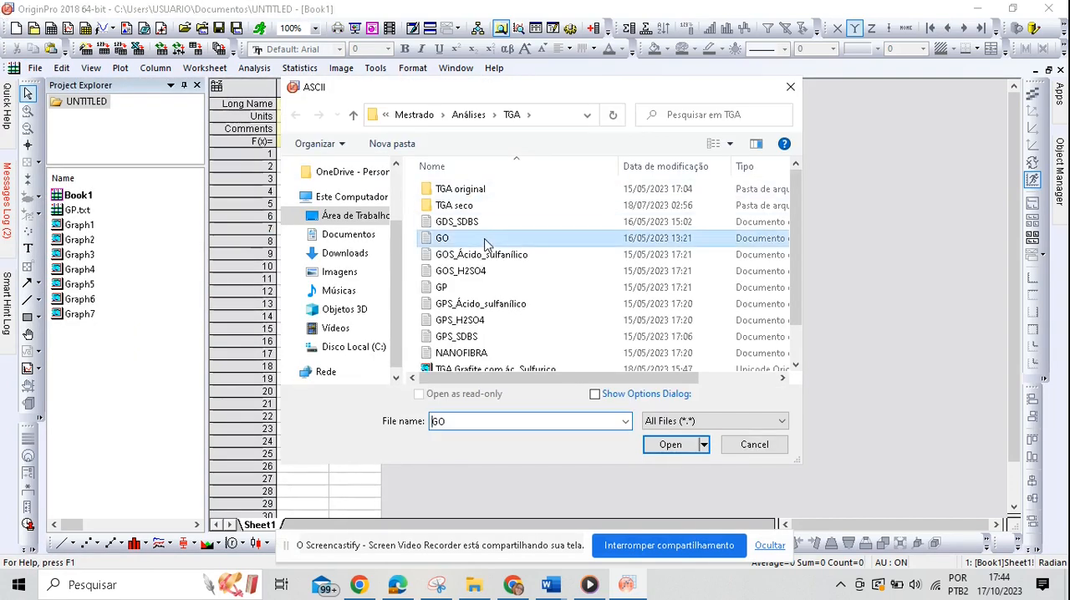
pyautogui.click(676, 445)
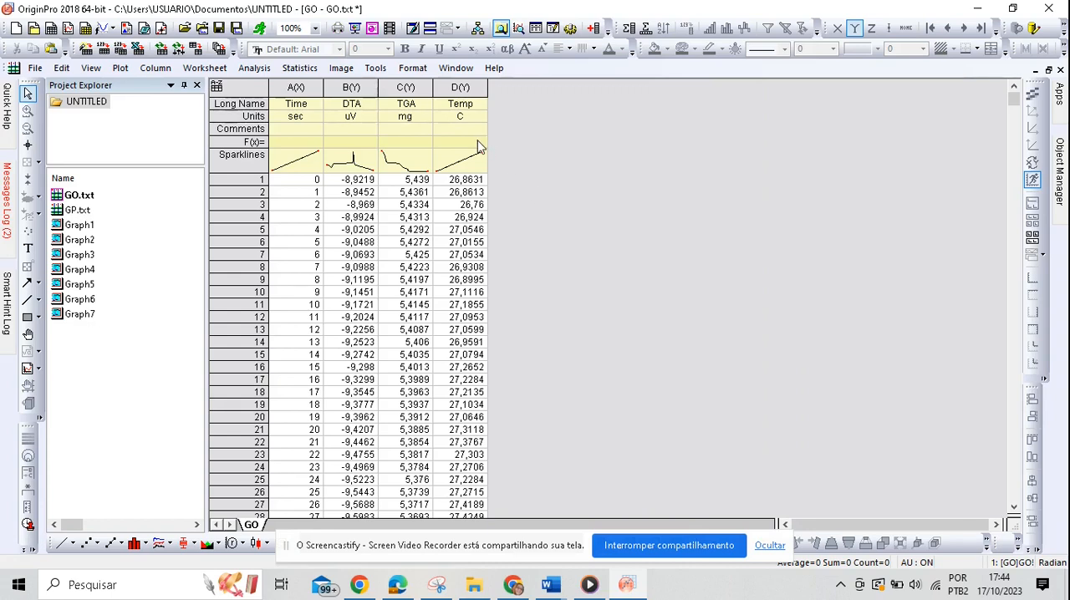
# Step: Add a new column to the GO worksheet and set its long name to "Perda de Massa (%)"
pyautogui.rightClick(516, 114)
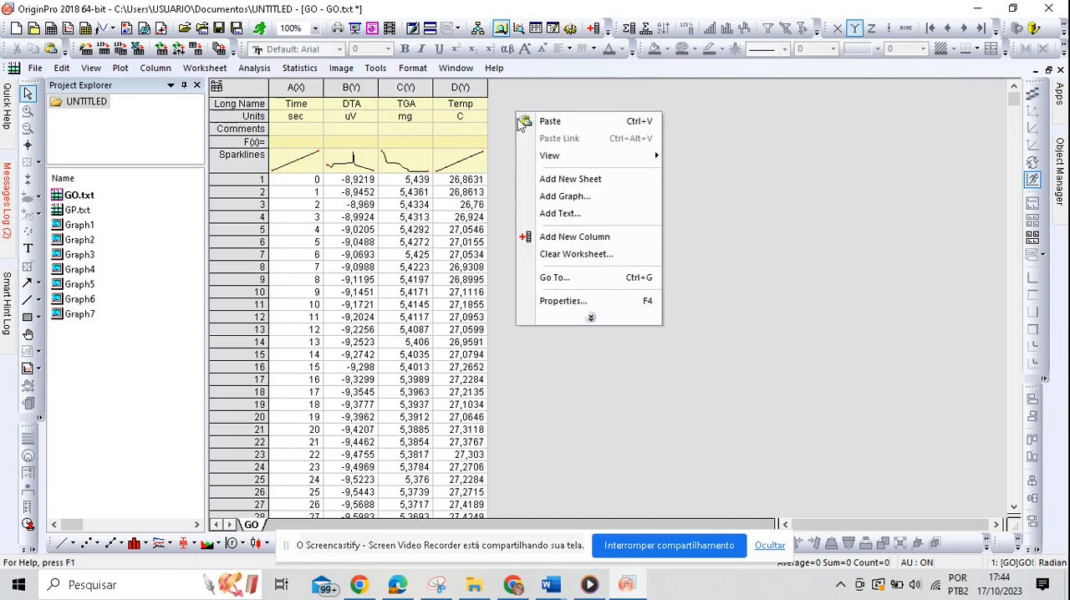
pyautogui.click(583, 240)
pyautogui.click(515, 105)
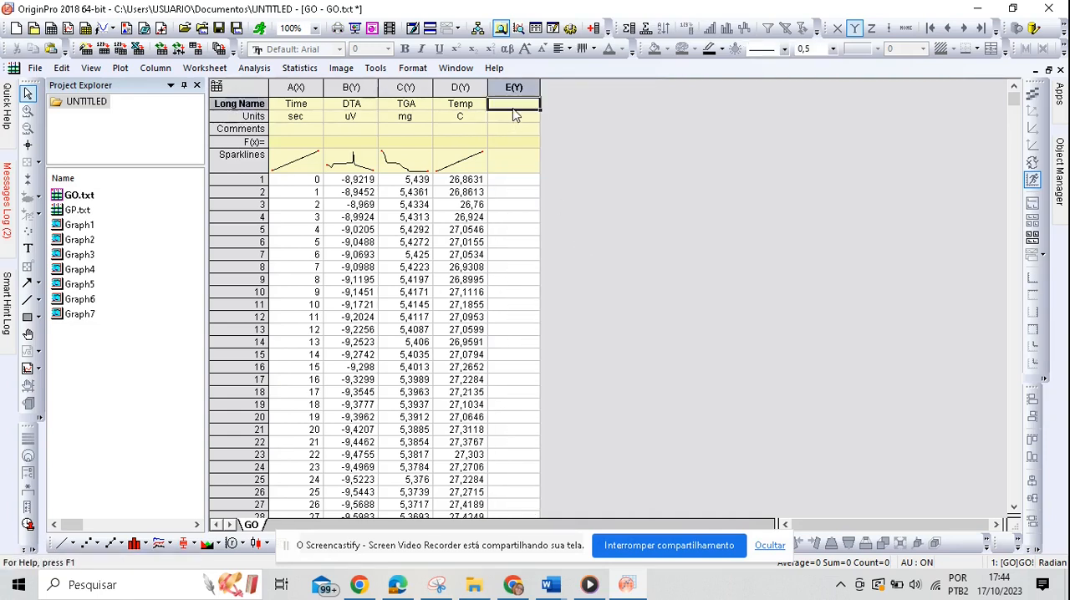
pyautogui.click(520, 105)
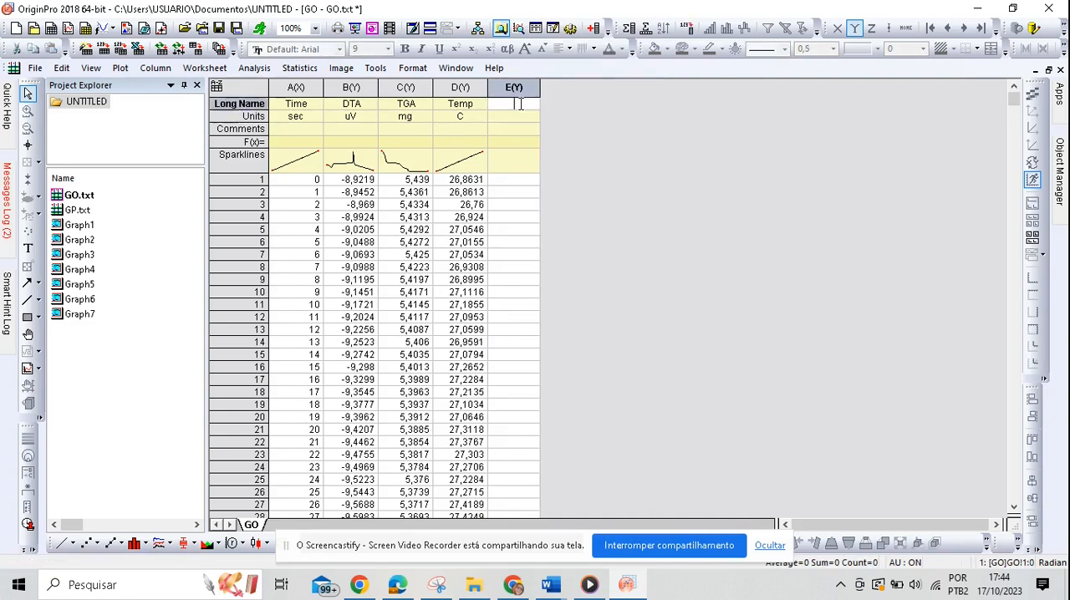
pyautogui.write('Perda de M')
pyautogui.write('assa (')
pyautogui.write('%)')
# Step: Set the F(x) formula of column E to (Col(C)*100)/5,439 and switch the column's recalculate mode to None
pyautogui.click(507, 147)
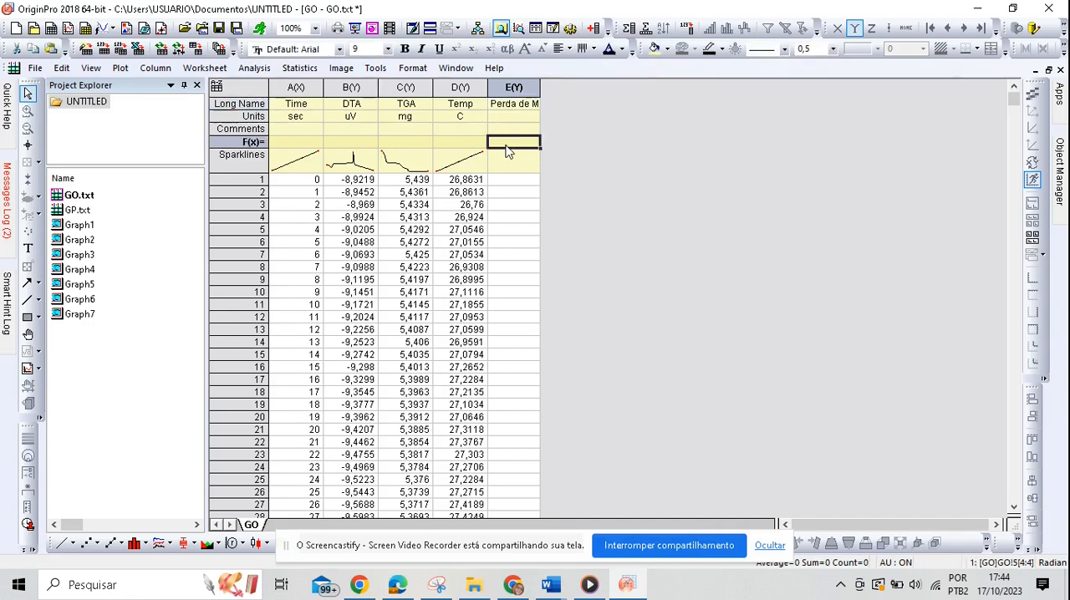
pyautogui.doubleClick(506, 147)
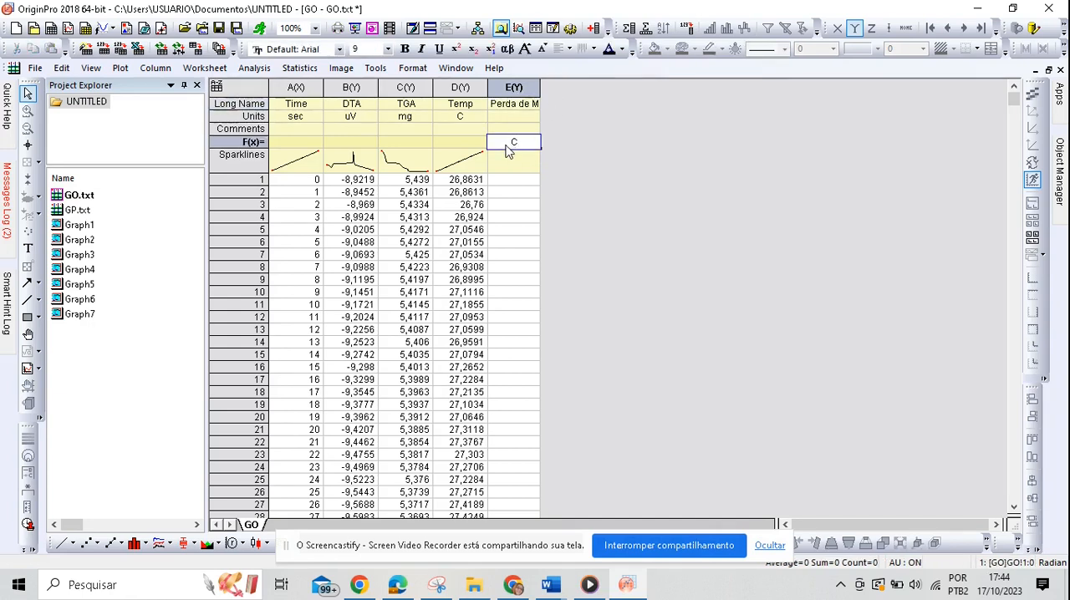
pyautogui.write('(Col(C)*100/')
pyautogui.click(418, 180)
pyautogui.click(524, 143)
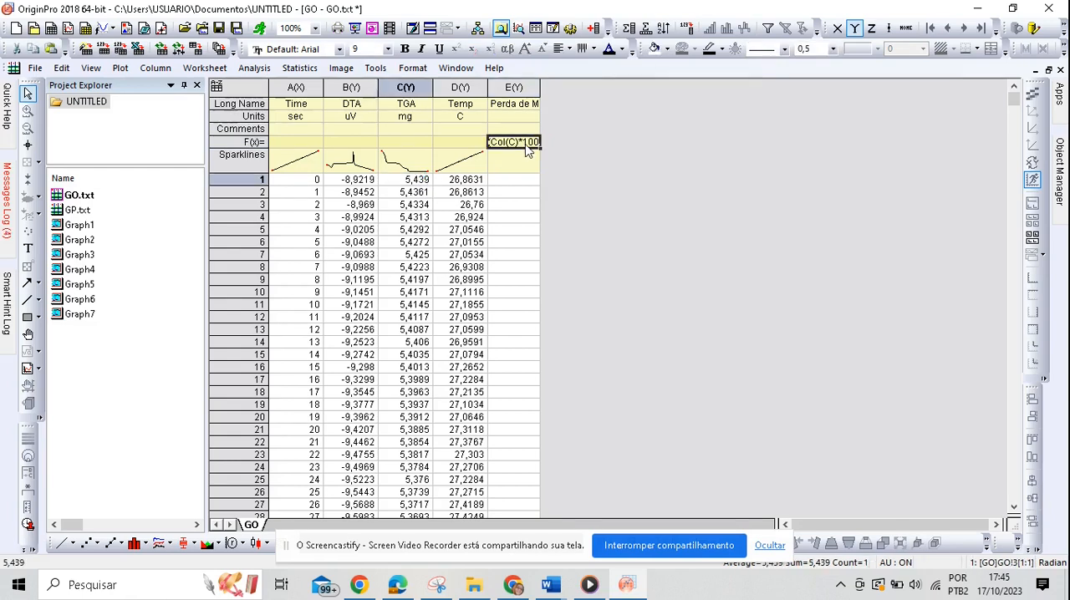
pyautogui.press('BackSpace')
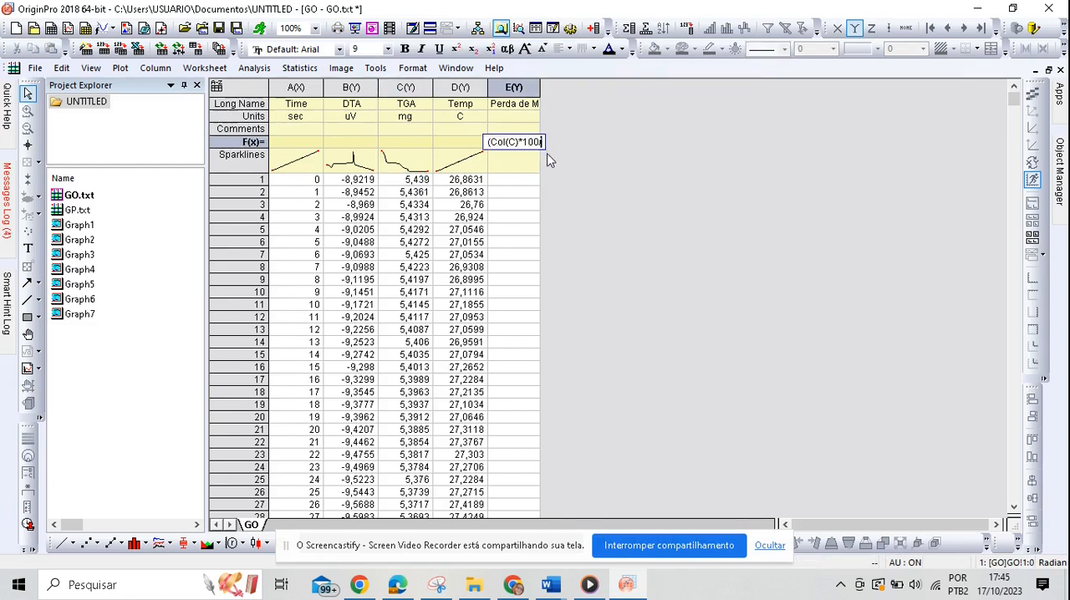
pyautogui.write('/5,439')
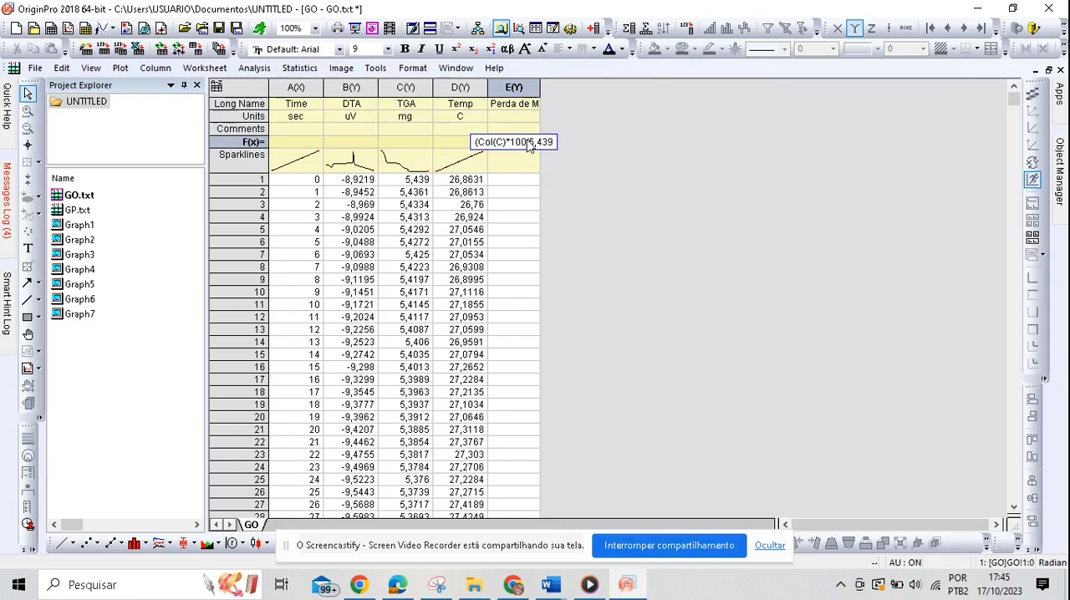
pyautogui.click(528, 144)
pyautogui.write(')')
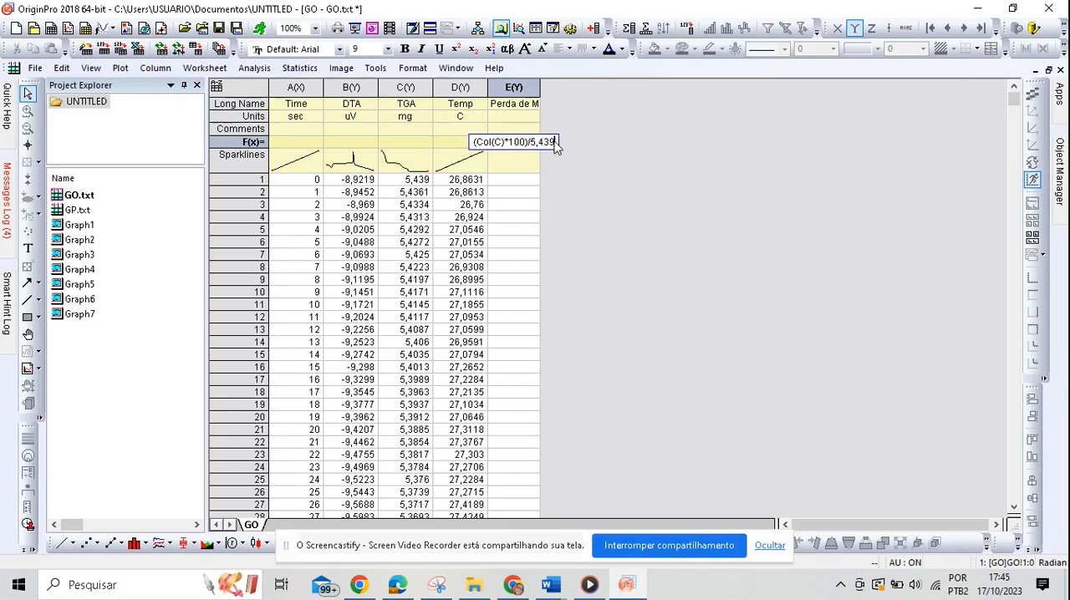
pyautogui.press('Return')
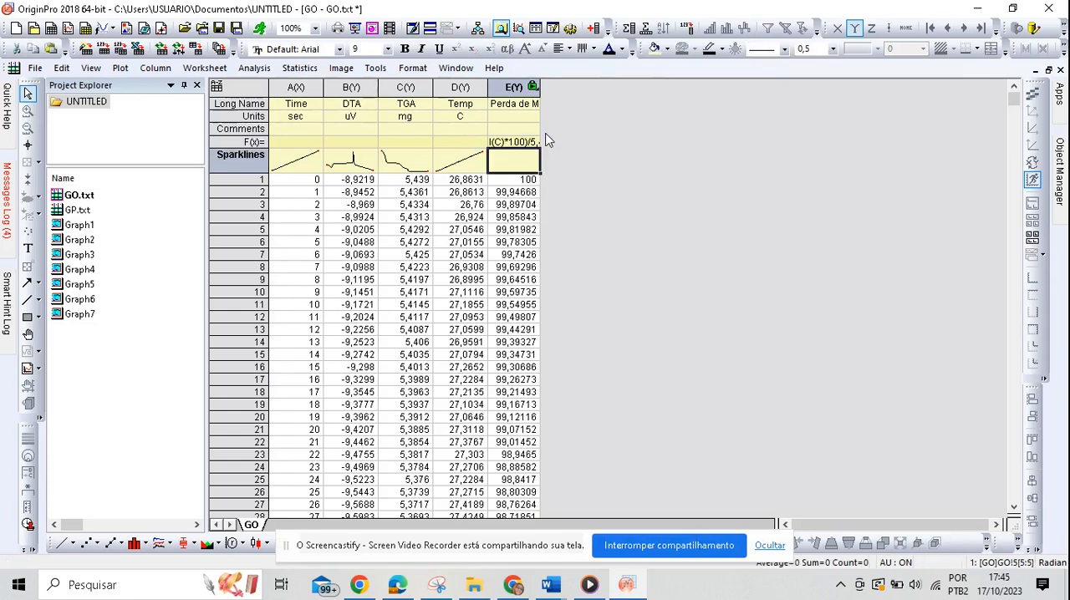
pyautogui.click(533, 86)
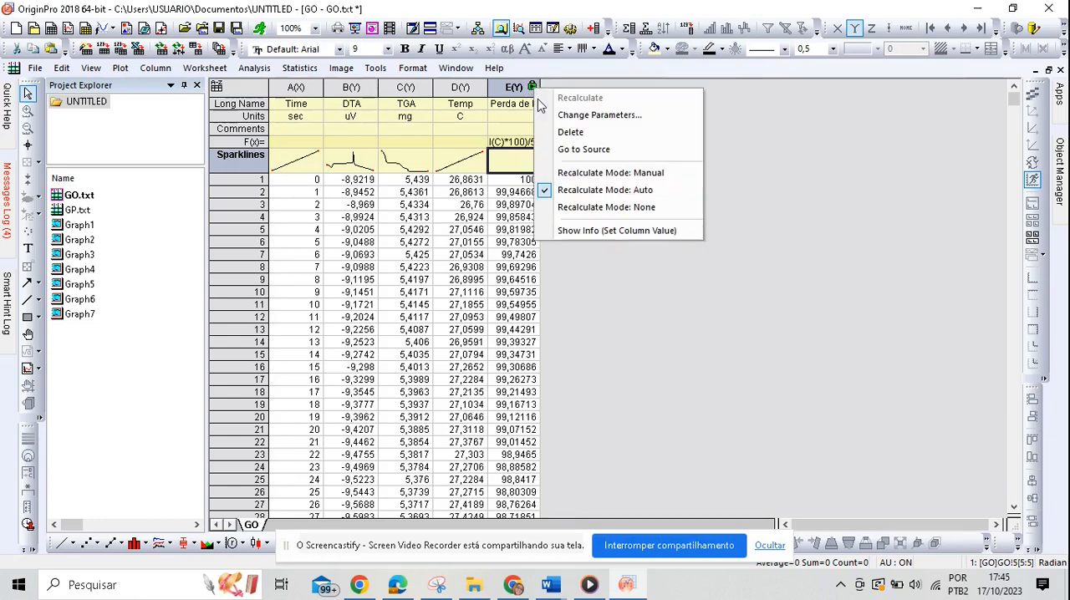
pyautogui.click(599, 211)
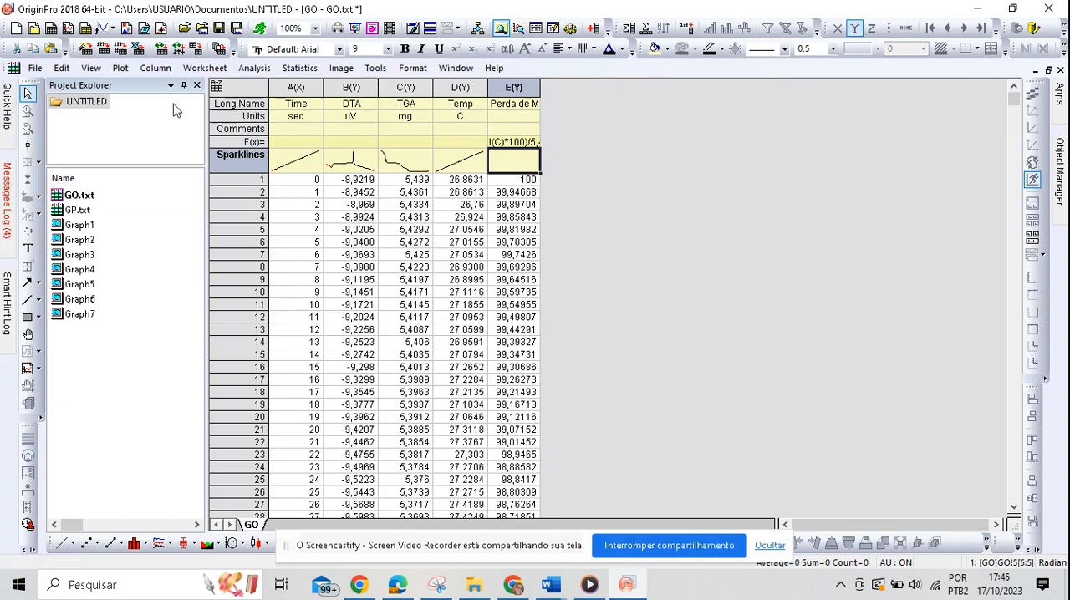
# Step: Create a new graph and add a GP.txt line plot to its Plot Setup with Temp as X and Perda de Massa (%) as Y
pyautogui.click(68, 34)
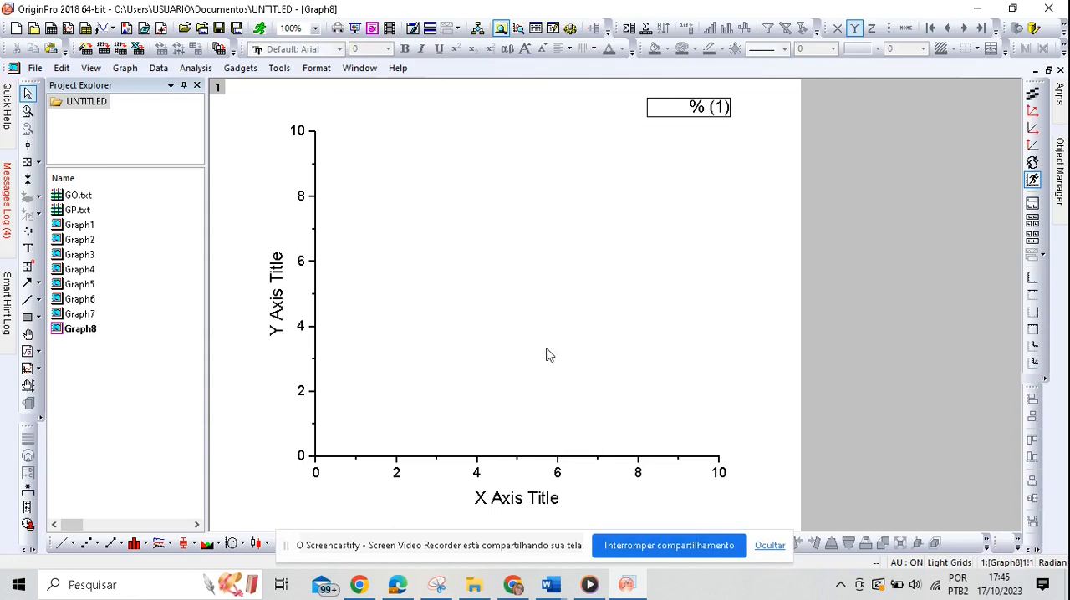
pyautogui.rightClick(556, 355)
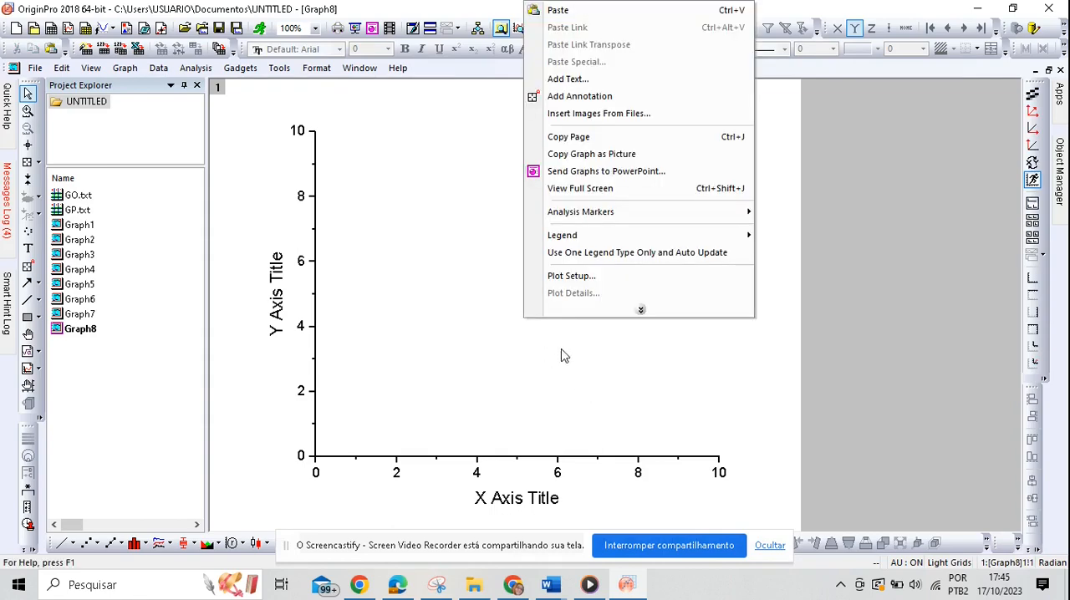
pyautogui.click(575, 276)
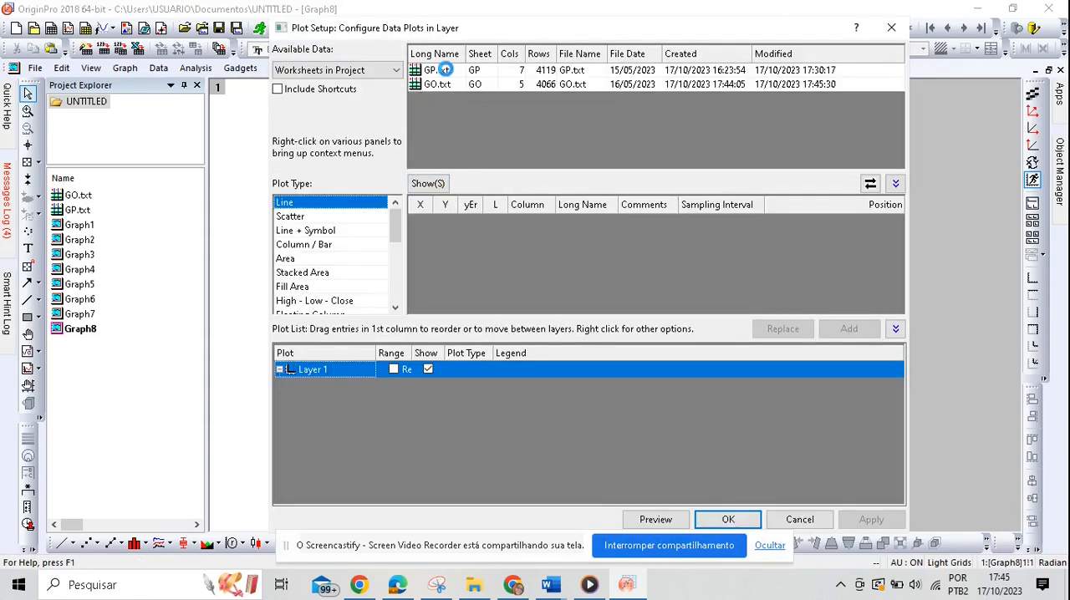
pyautogui.click(444, 70)
pyautogui.scroll(-1, 461, 292)
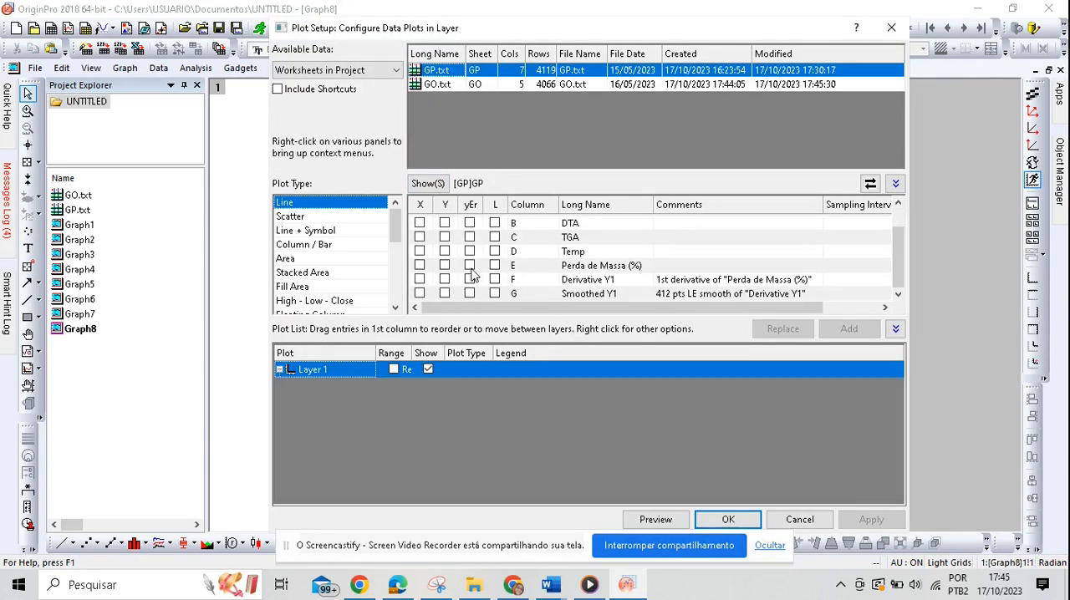
pyautogui.click(420, 250)
pyautogui.click(445, 265)
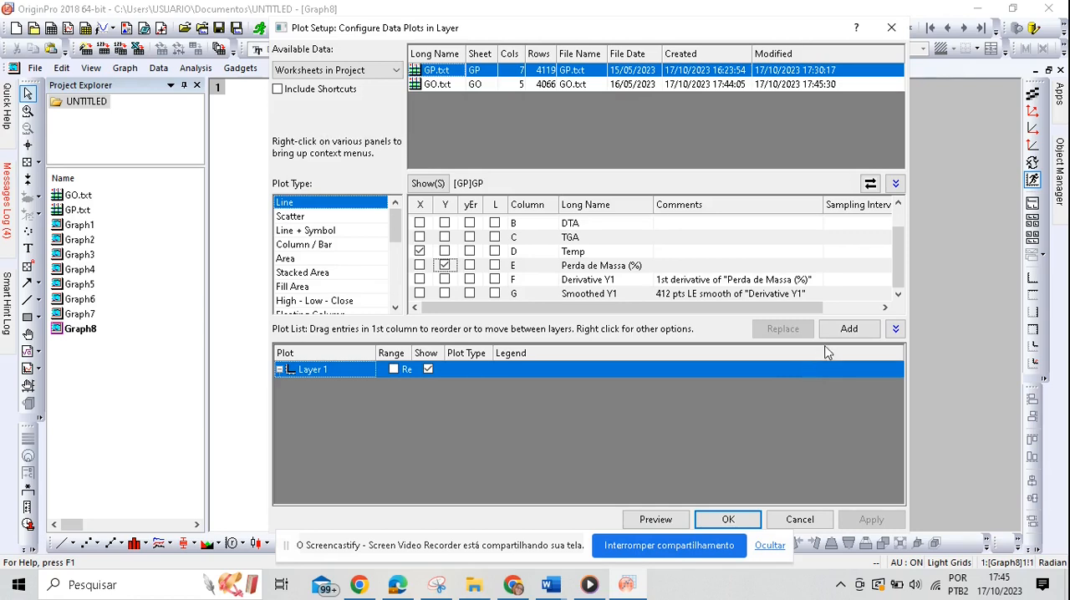
pyautogui.click(849, 328)
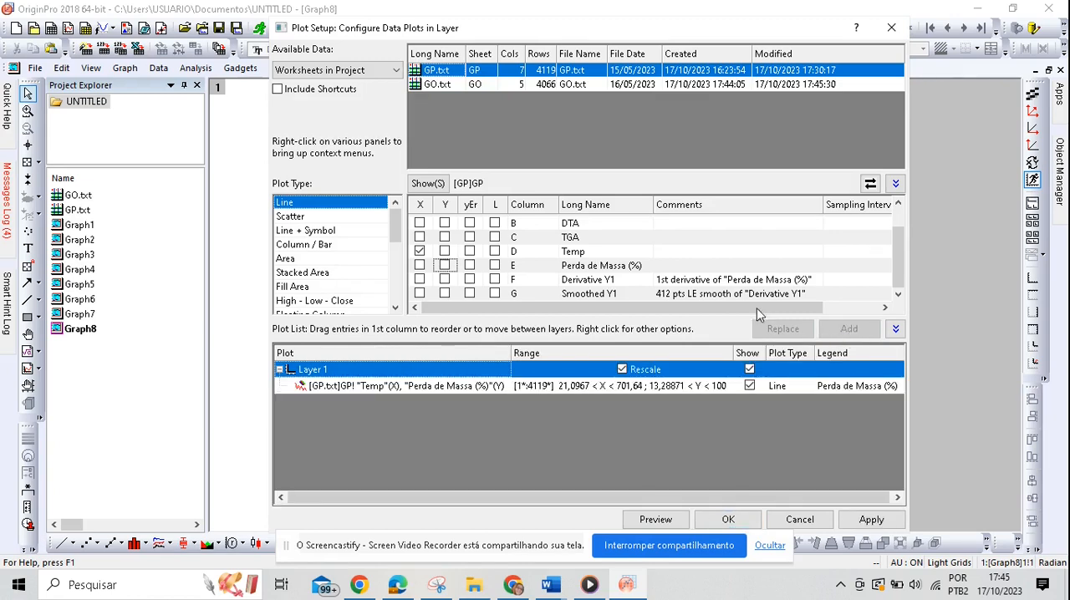
# Step: Add a GO.txt line plot with Temp as X and Perda de Massa (%) as Y to the same layer and apply the plot setup
pyautogui.click(441, 86)
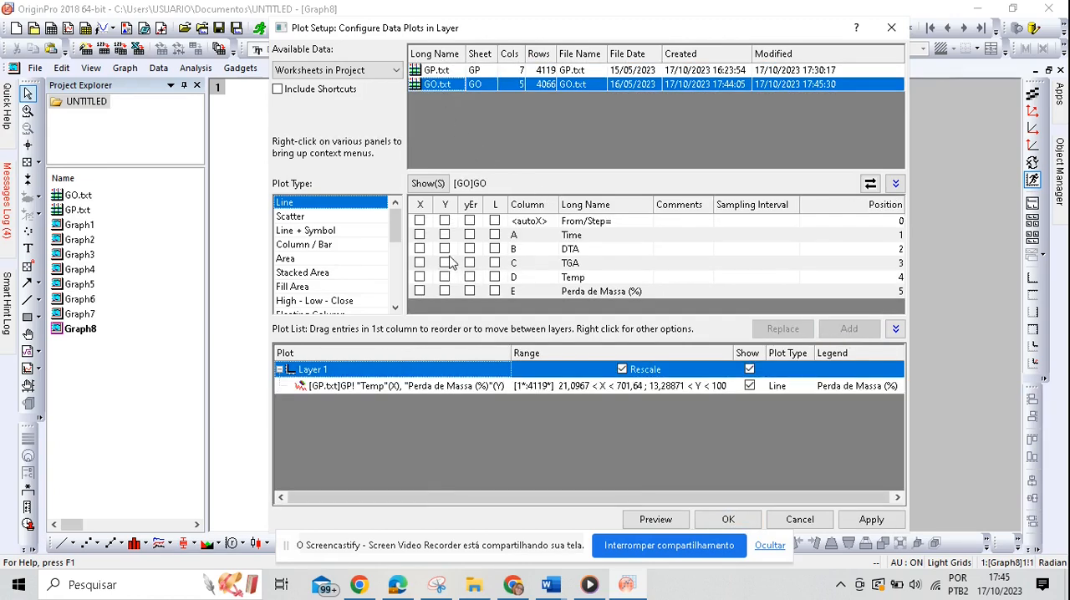
pyautogui.click(419, 276)
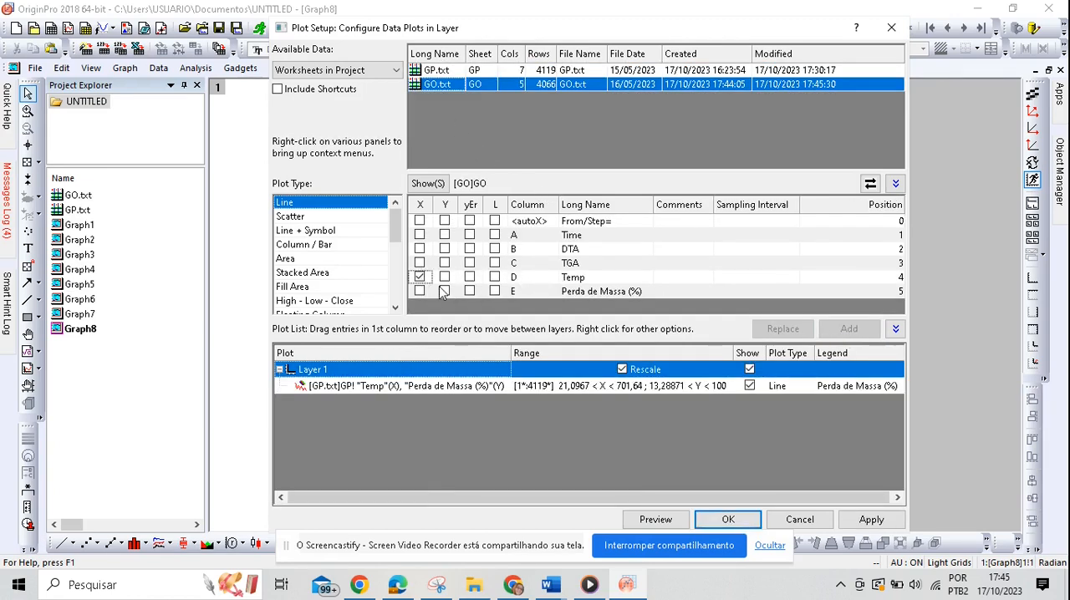
pyautogui.click(444, 291)
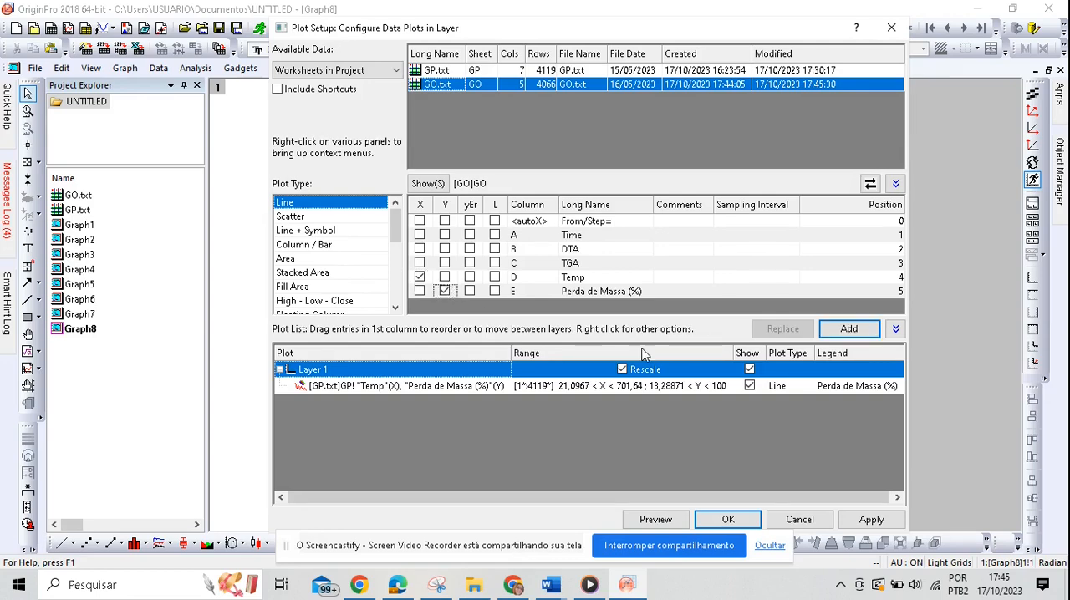
pyautogui.click(848, 329)
pyautogui.click(724, 519)
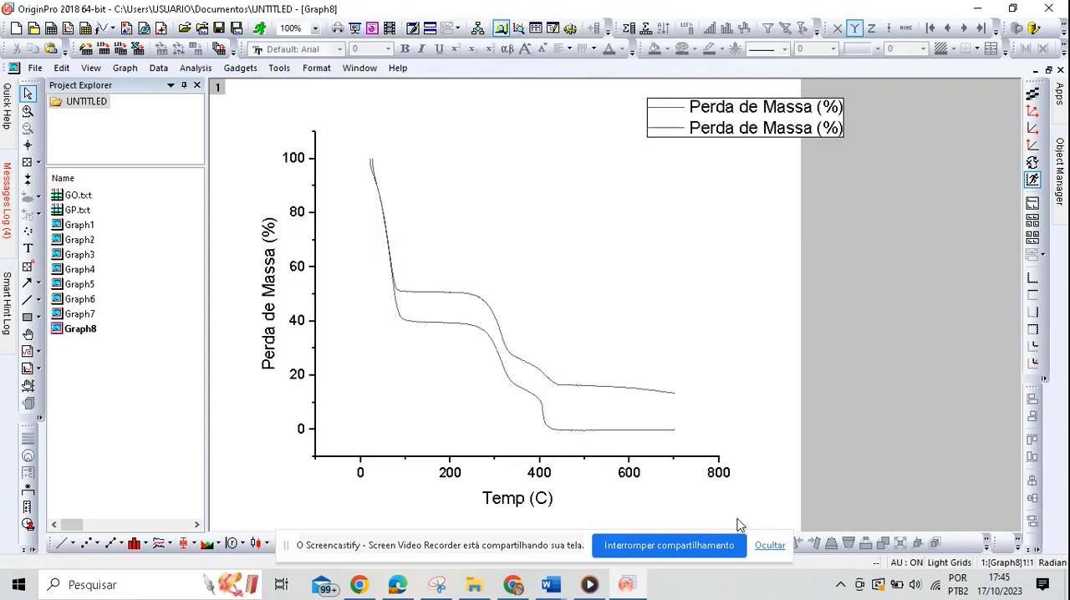
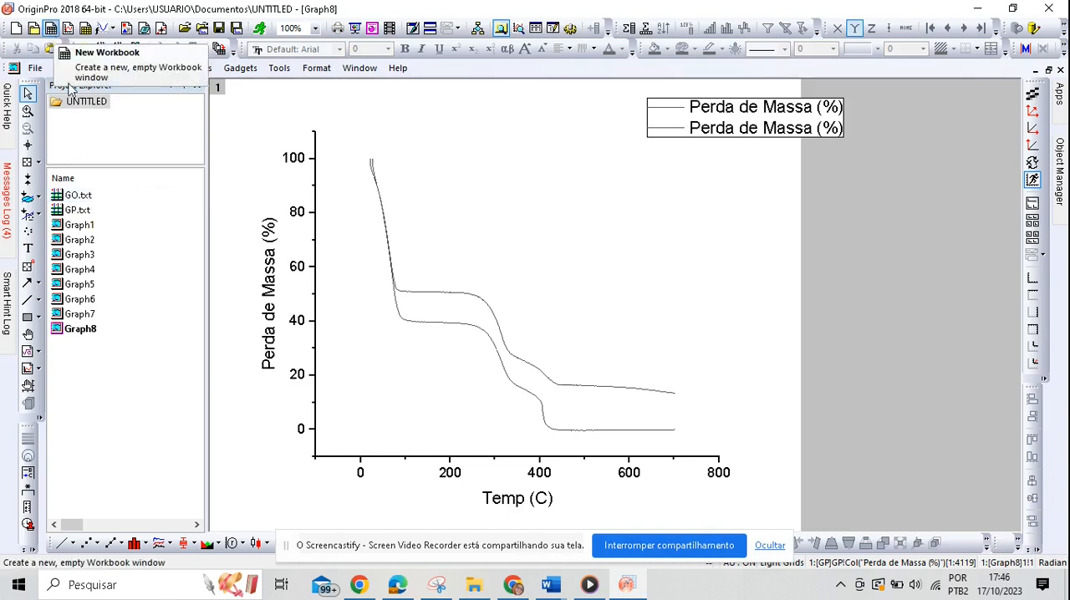
pyautogui.moveTo(87, 256)
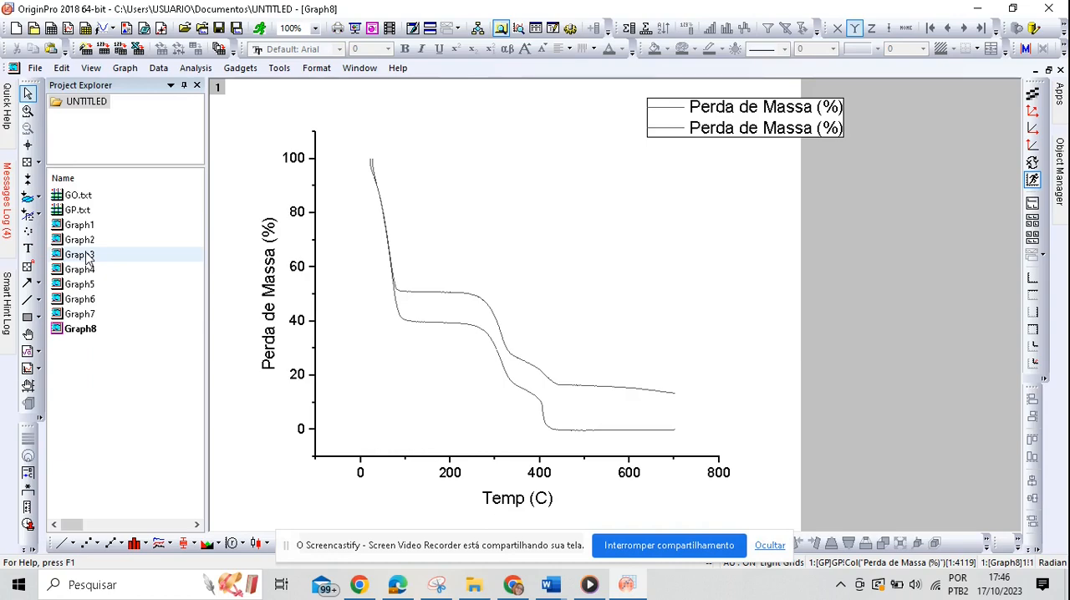
pyautogui.click(512, 584)
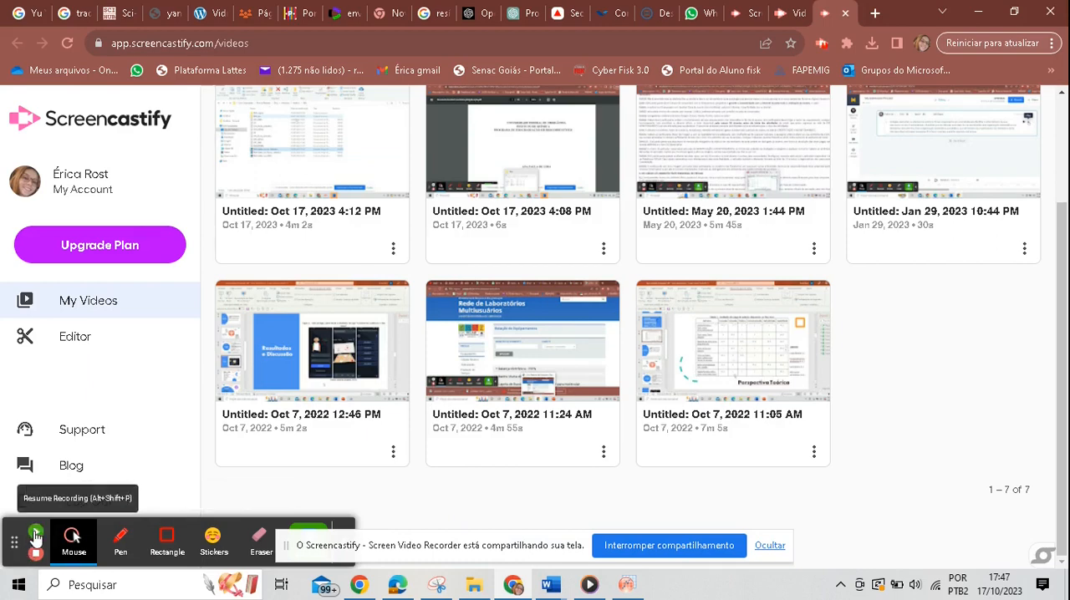
pyautogui.click(627, 585)
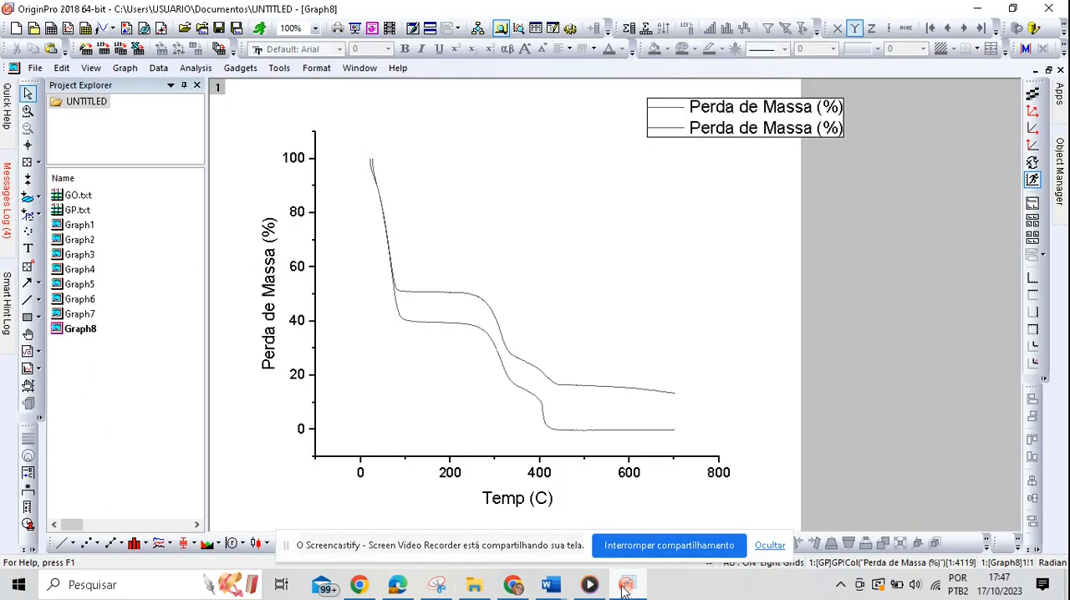
# Step: Shift the upper mass-loss curve with Vertical Translate, slightly up and then down to about 3 % below its original position
pyautogui.click(496, 325)
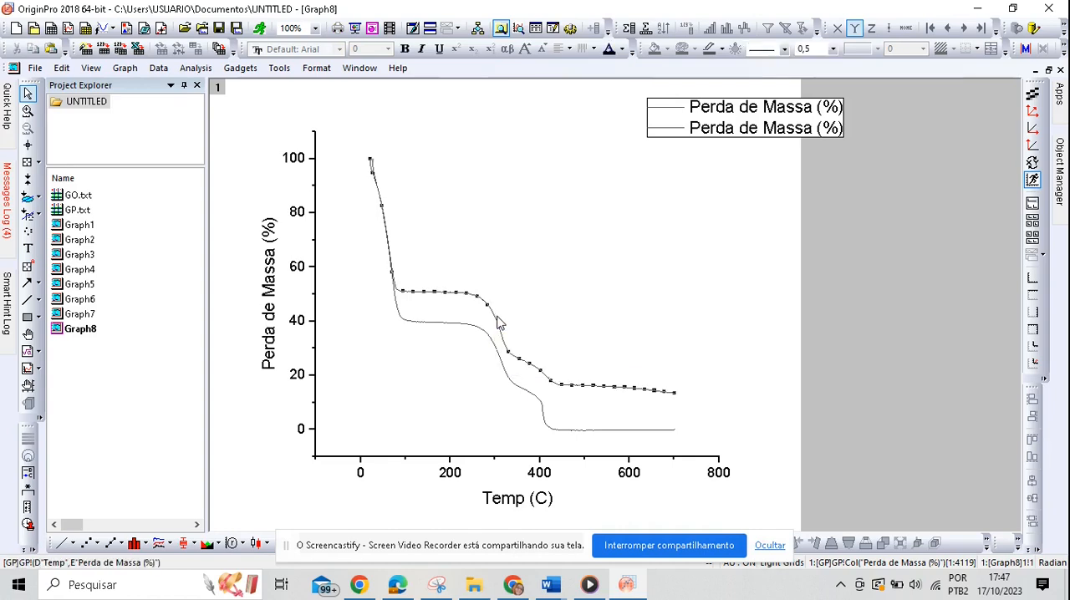
pyautogui.click(209, 70)
pyautogui.moveTo(257, 122)
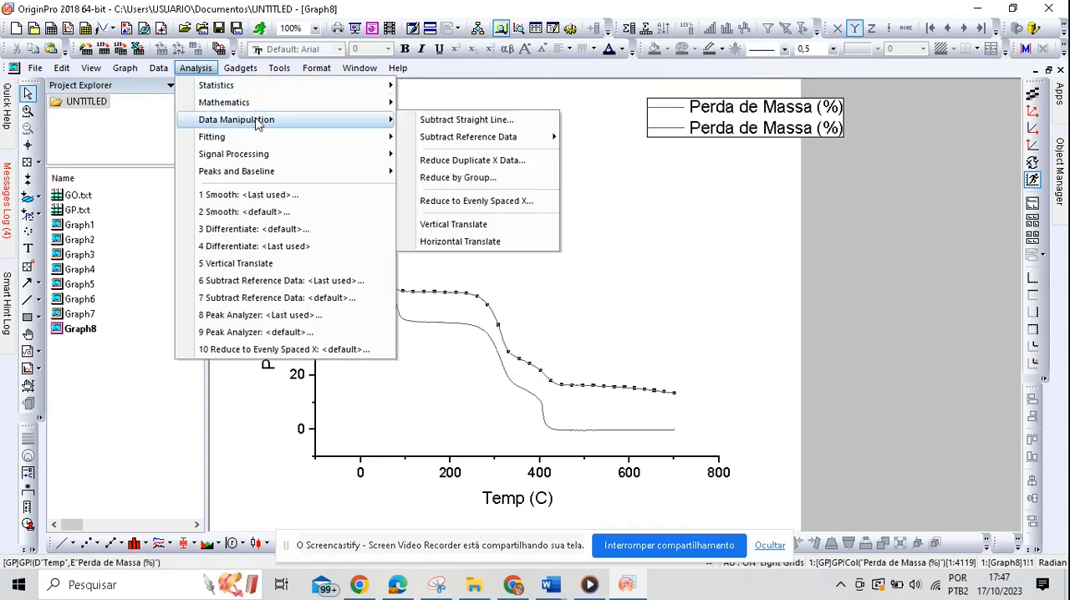
pyautogui.click(481, 225)
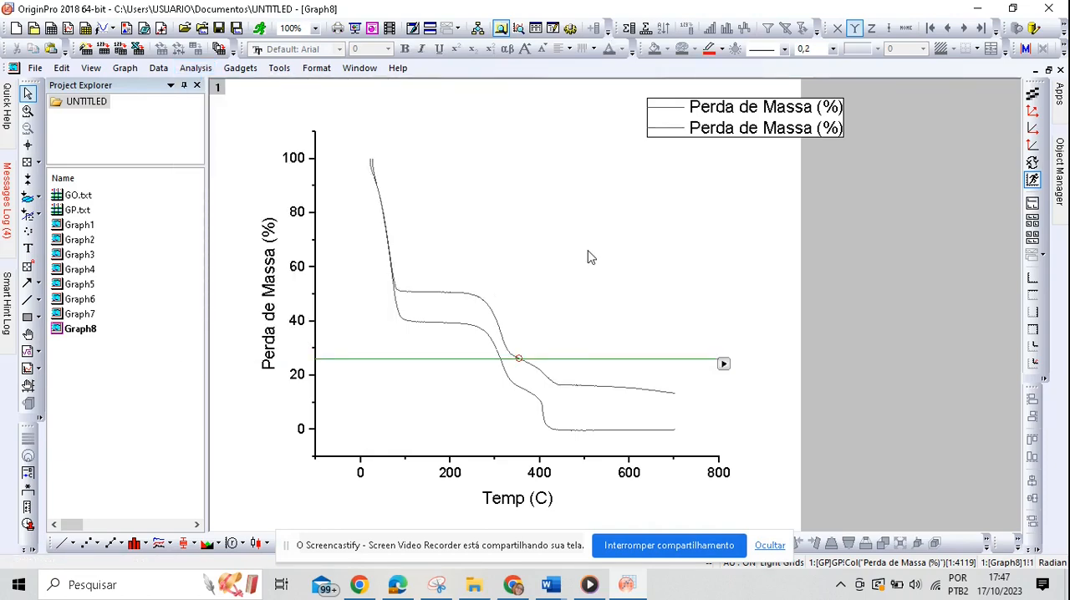
pyautogui.press('Up')
pyautogui.press('Up')
pyautogui.press('Up')
pyautogui.press('Up')
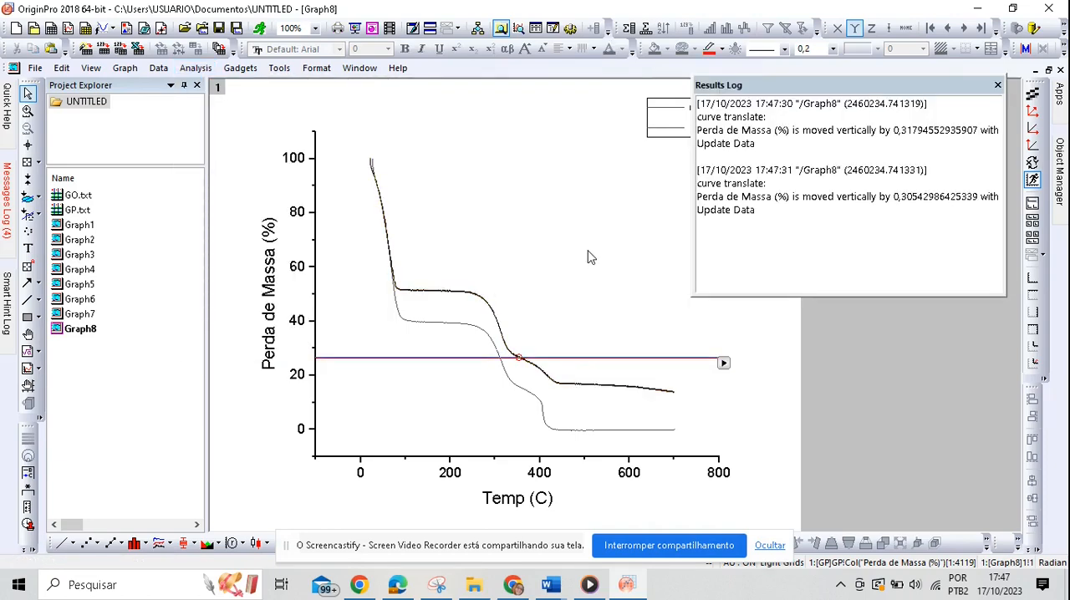
pyautogui.press('Down')
pyautogui.press('Down')
pyautogui.press('Down')
pyautogui.press('Down')
pyautogui.press('Down')
pyautogui.press('Down')
pyautogui.press('Down')
pyautogui.press('Down')
pyautogui.press('Down')
pyautogui.press('Down')
pyautogui.press('Down')
pyautogui.press('Down')
pyautogui.press('Down')
pyautogui.press('Down')
pyautogui.press('Down')
pyautogui.press('Down')
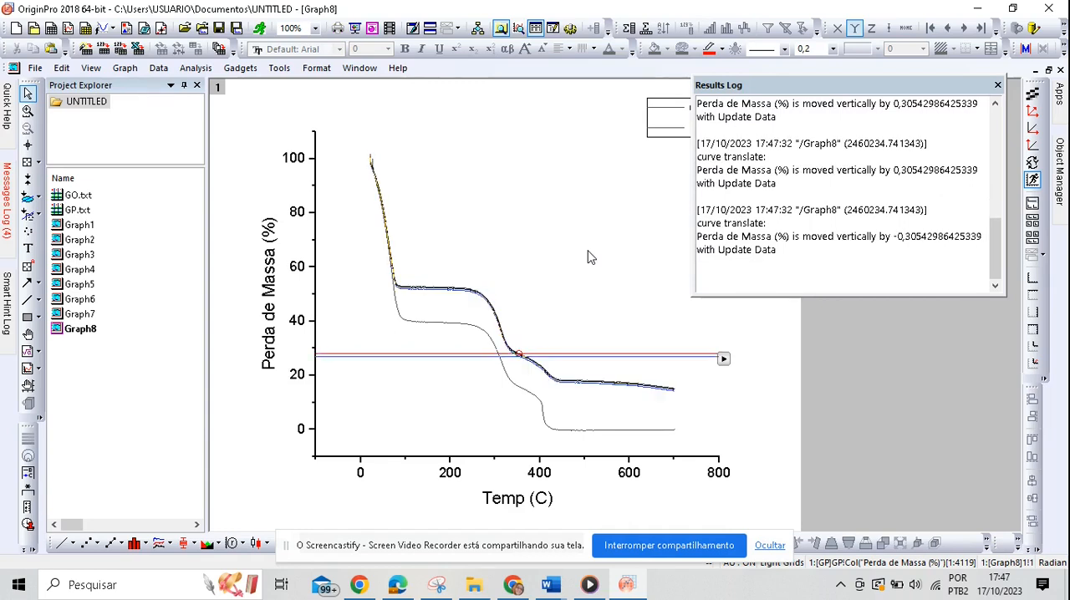
# Step: Close the Results Log and remove the vertical translate tool from the graph
pyautogui.click(997, 85)
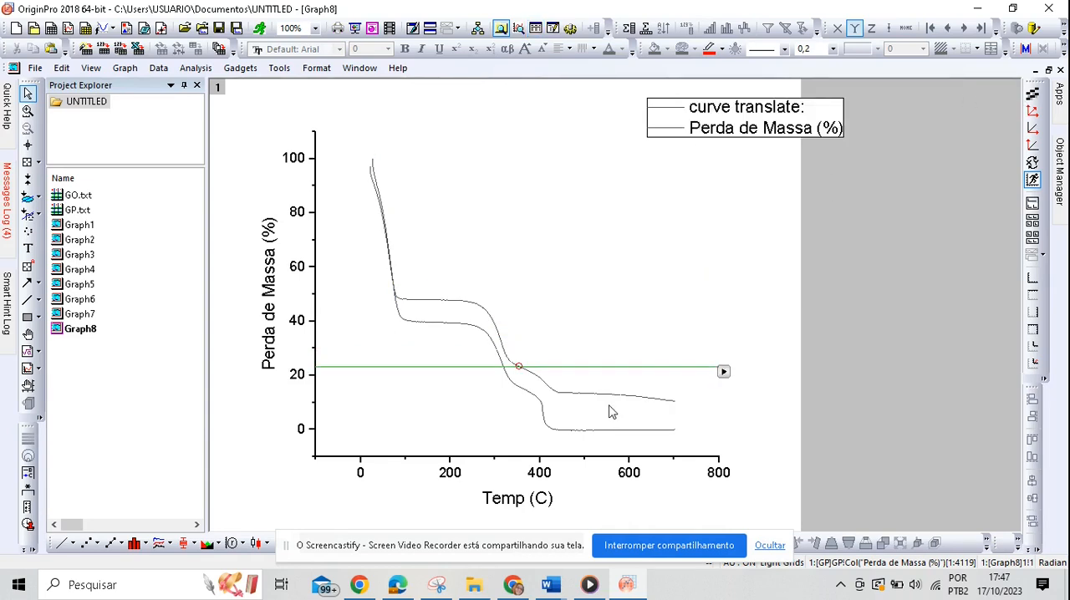
pyautogui.rightClick(724, 372)
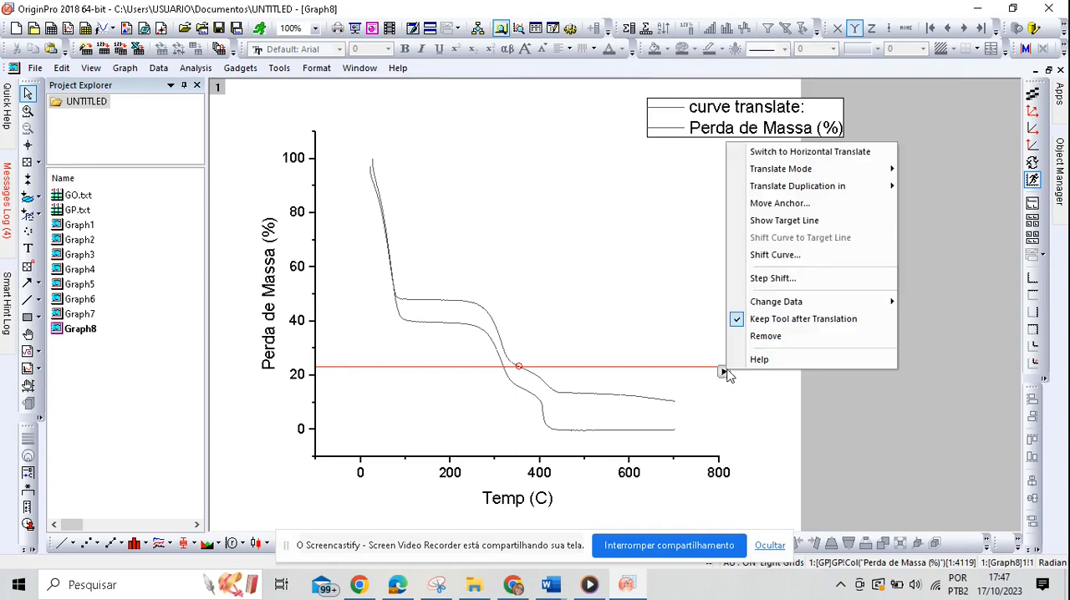
pyautogui.click(761, 338)
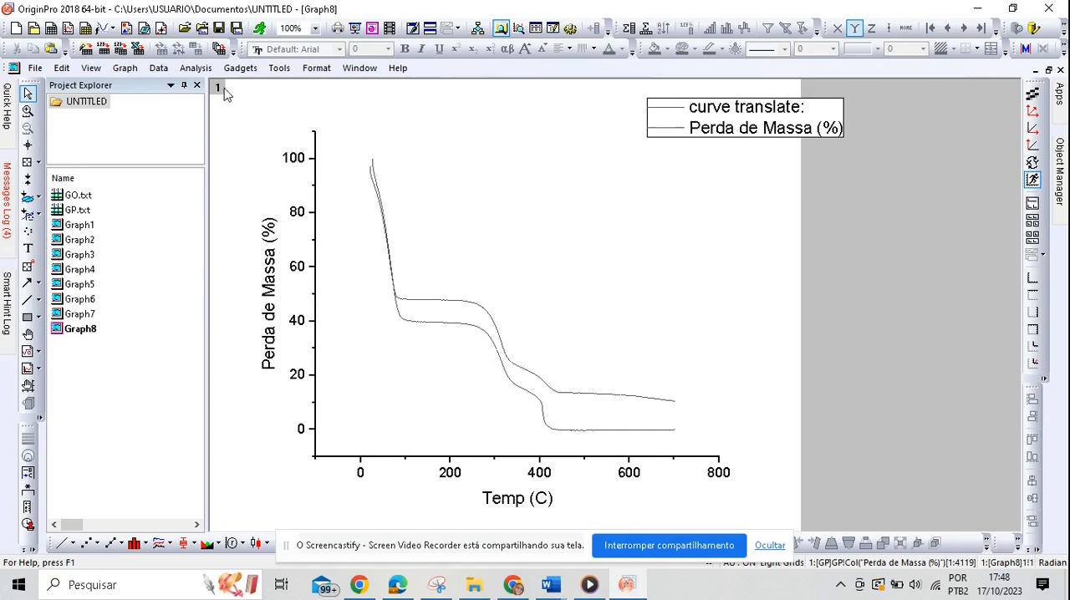
pyautogui.click(35, 68)
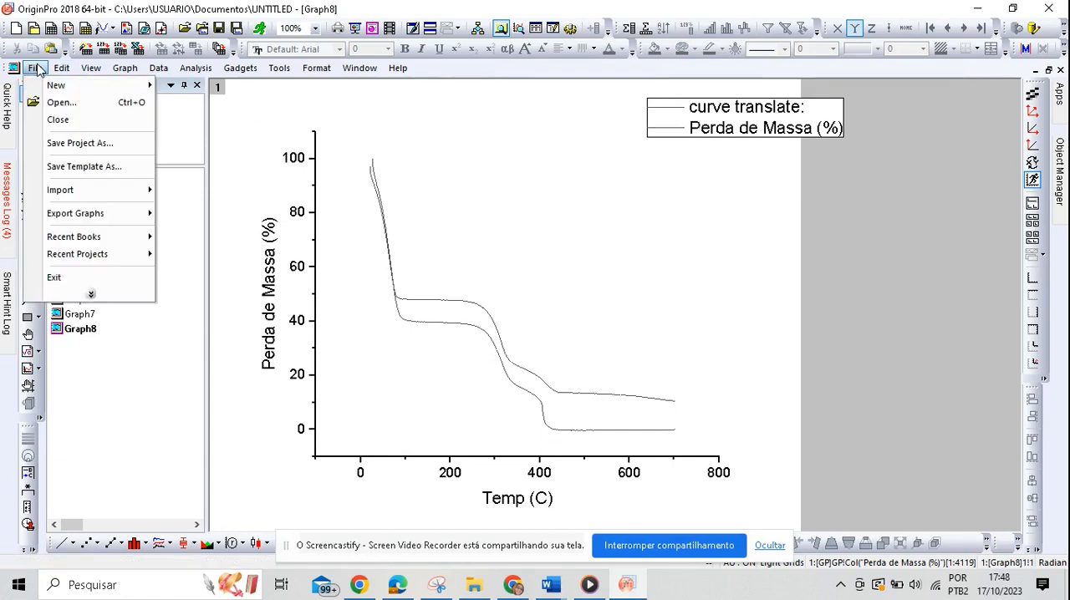
pyautogui.moveTo(62, 68)
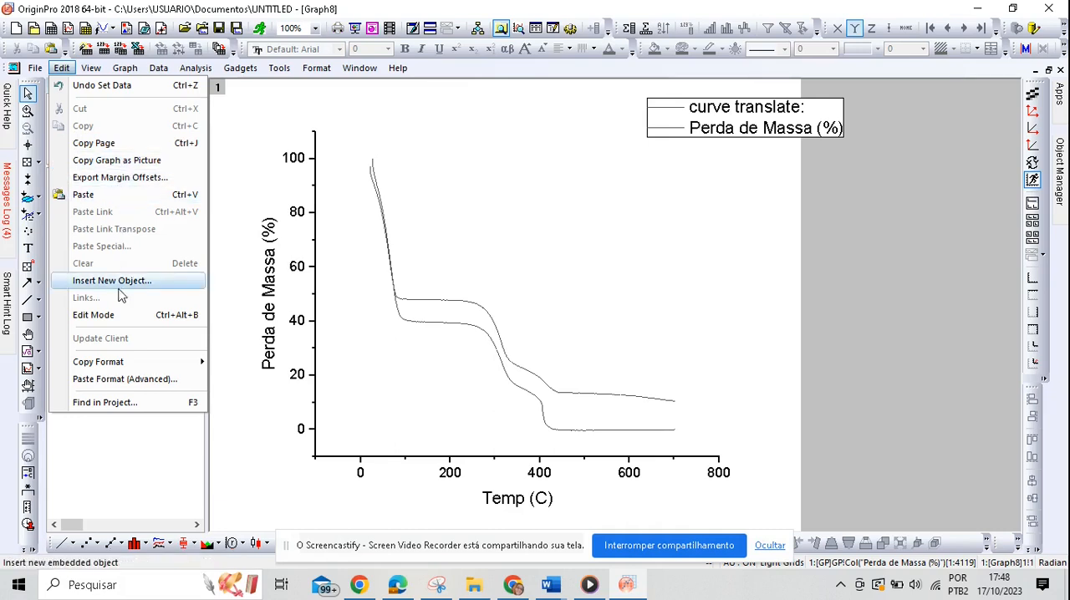
pyautogui.moveTo(131, 367)
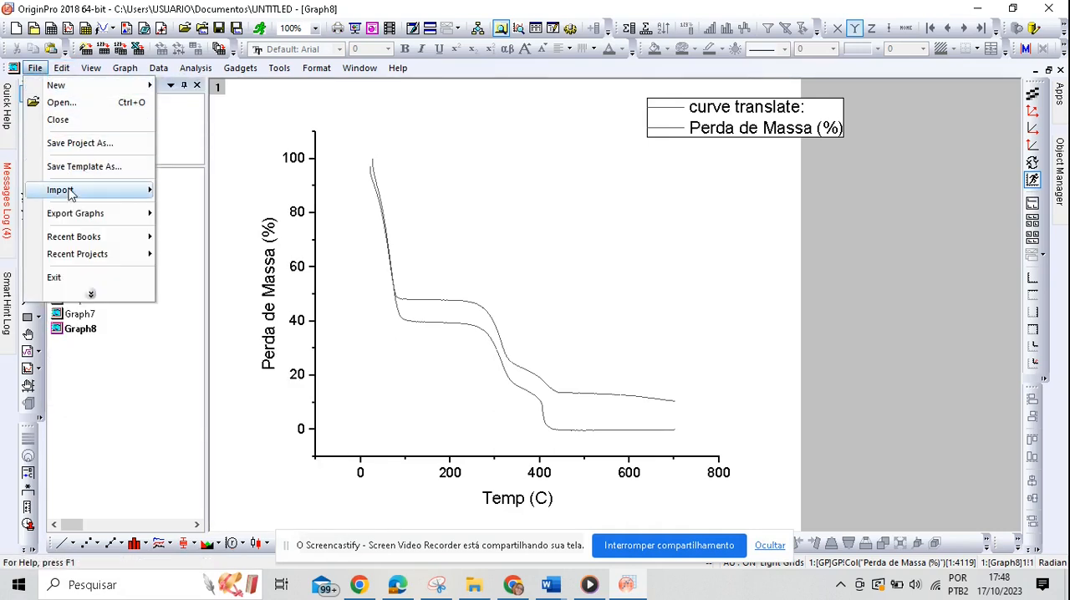
pyautogui.click(81, 144)
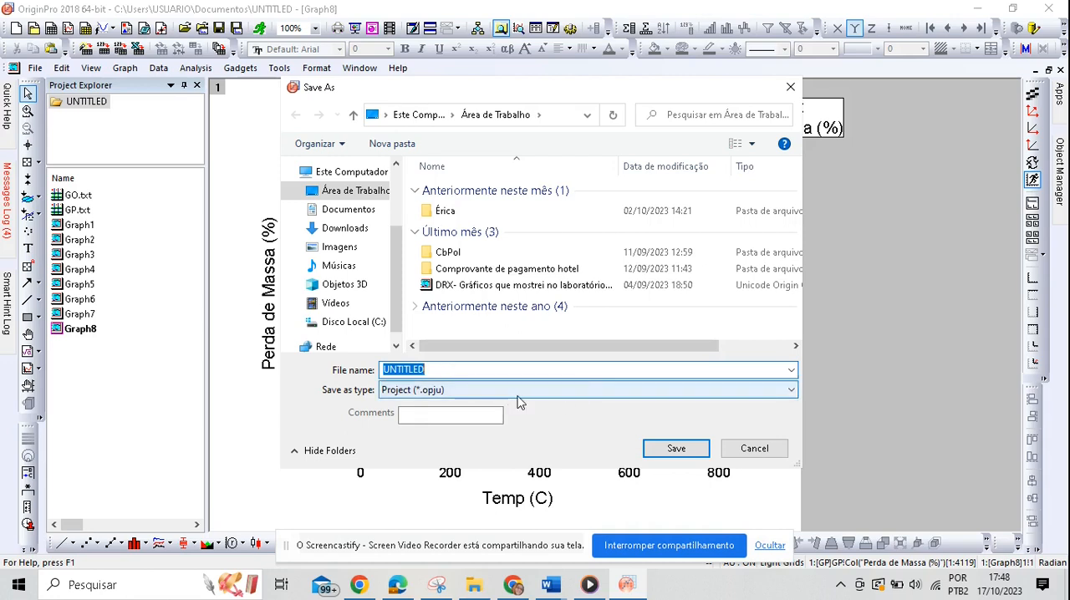
pyautogui.press('Escape')
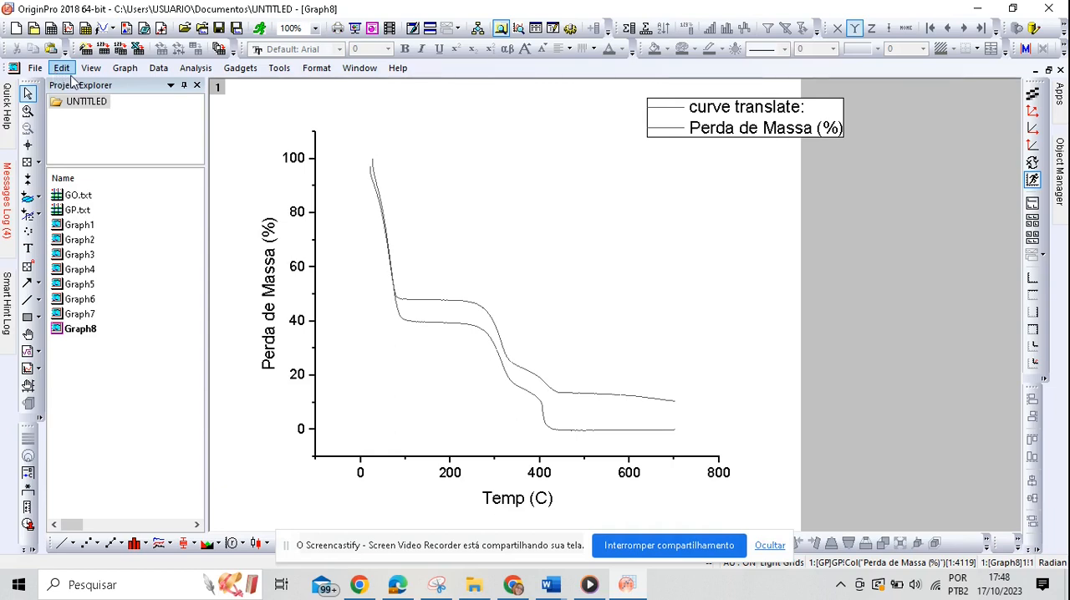
# Step: Open the export settings for the active graph and set the image type to Portable Network Graphics (*.png)
pyautogui.click(35, 67)
pyautogui.moveTo(98, 216)
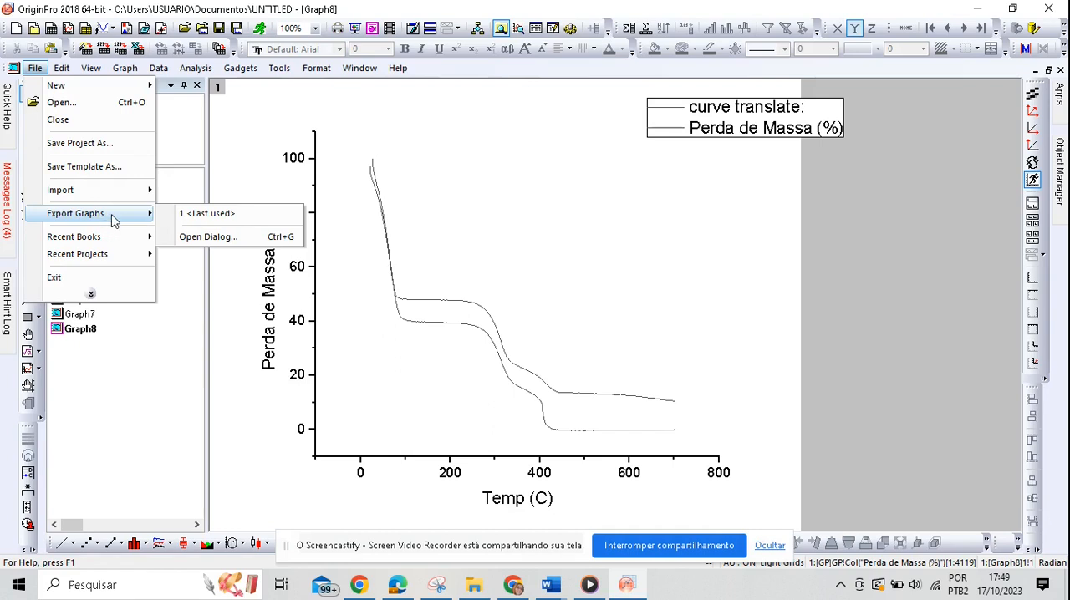
pyautogui.click(224, 235)
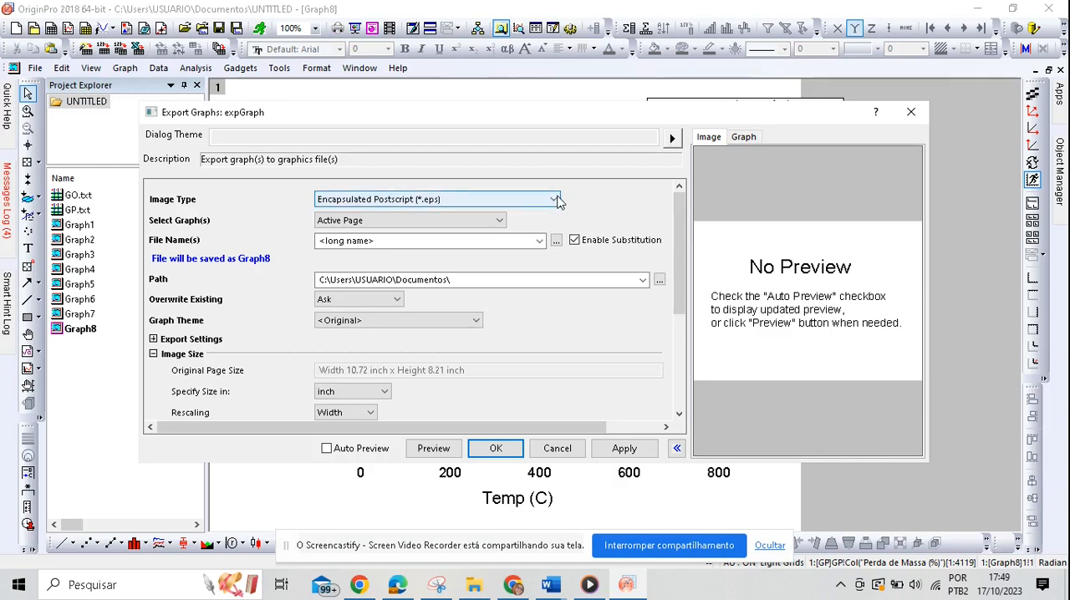
pyautogui.click(555, 200)
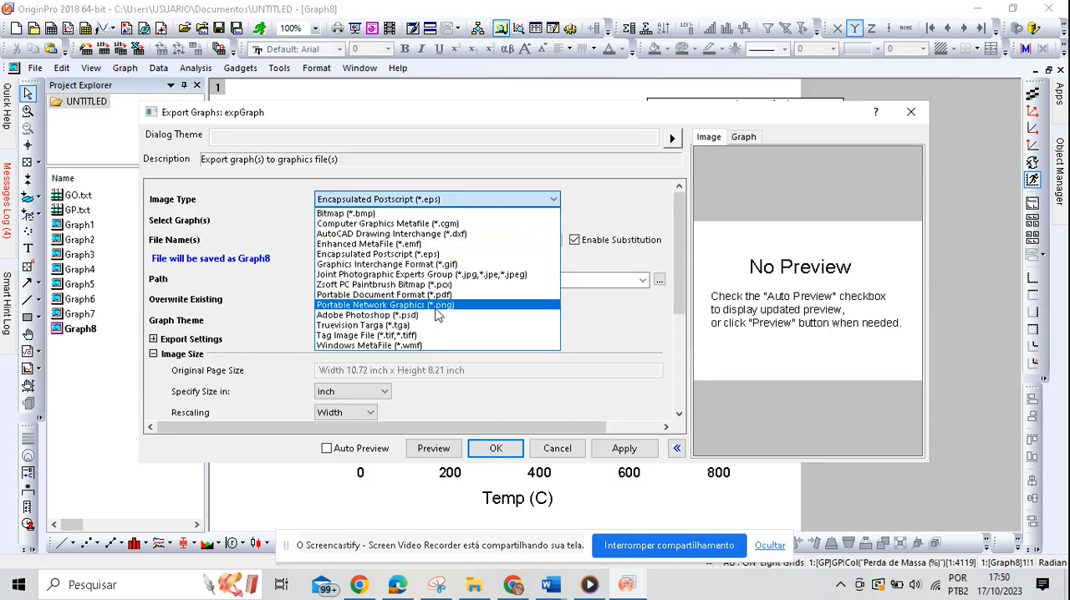
pyautogui.click(435, 306)
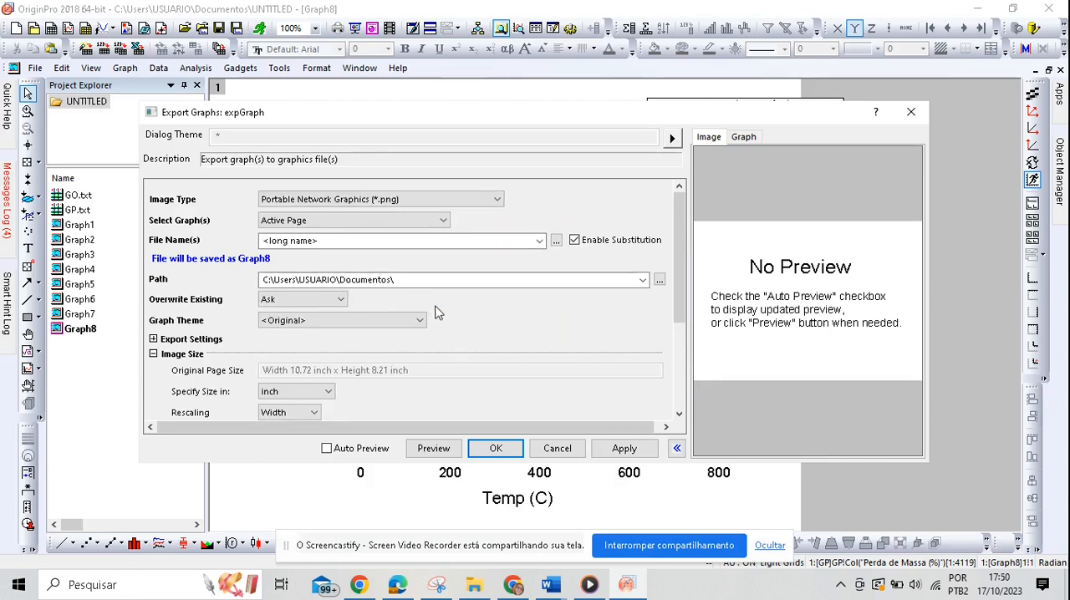